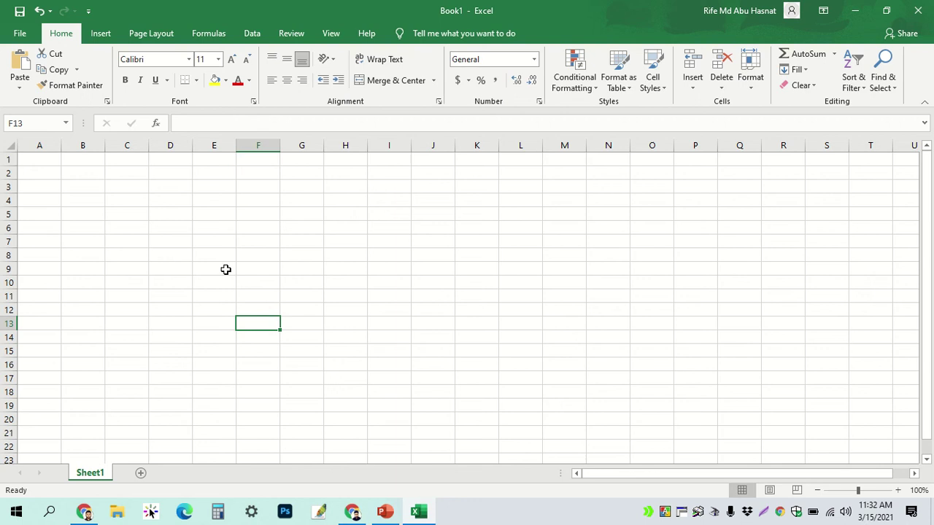
- Enter the Name header in D5 with students A, B, C, D and E below it
click(164, 213)
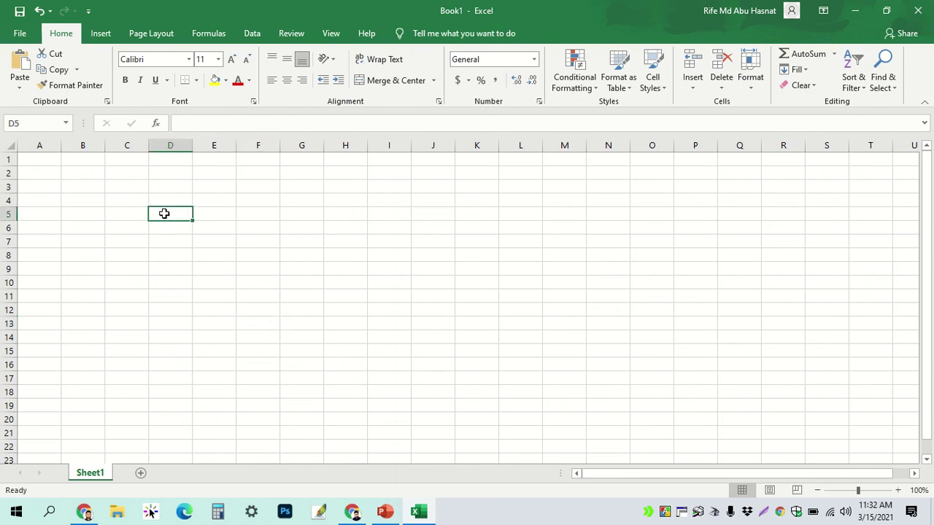
text(Nam)
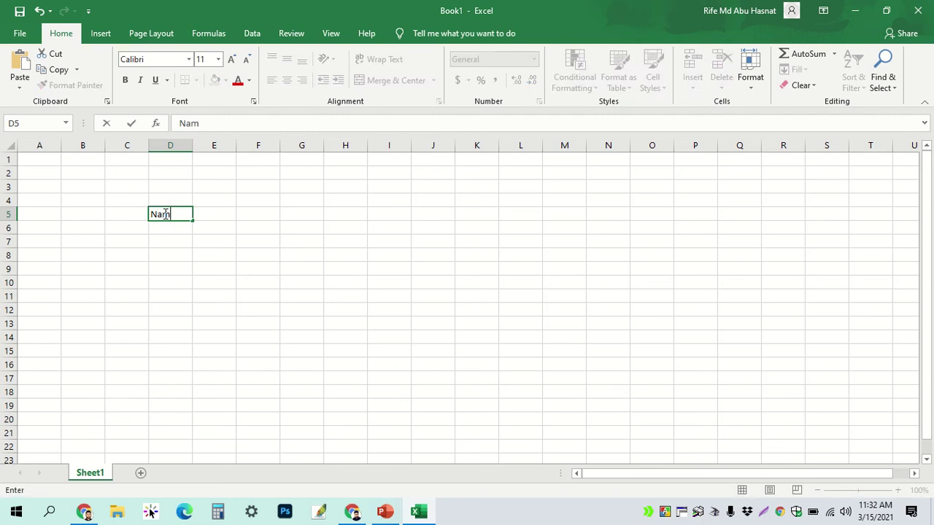
text(e)
key(Return)
text(A)
key(Return)
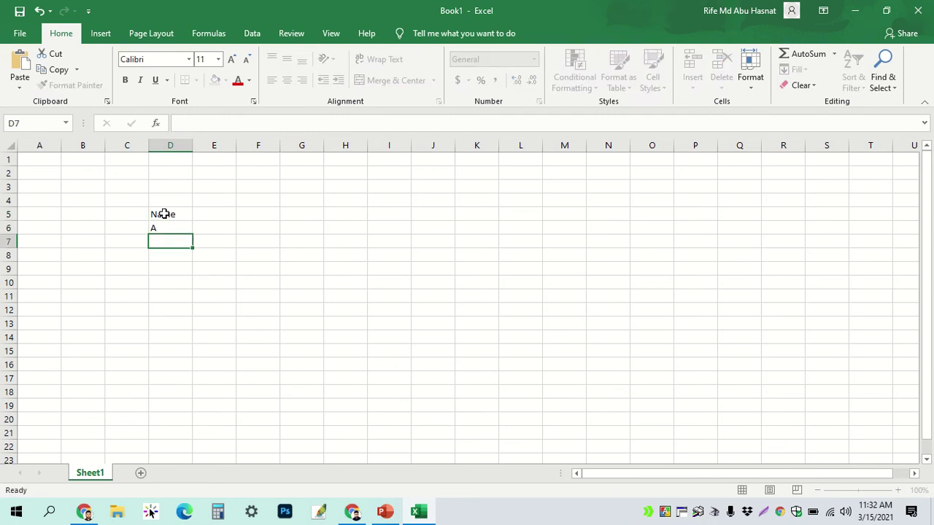
text(B)
key(Return)
text(C)
key(Return)
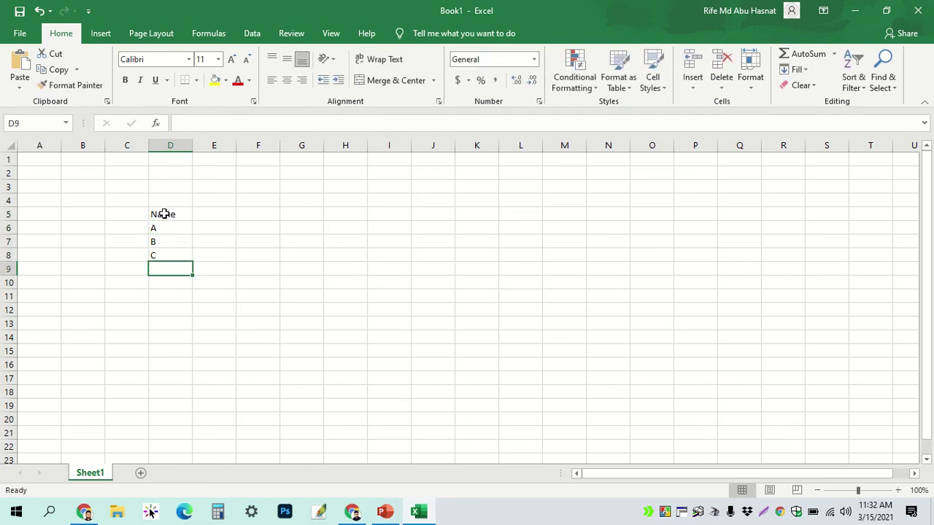
text(D)
key(Return)
text(E)
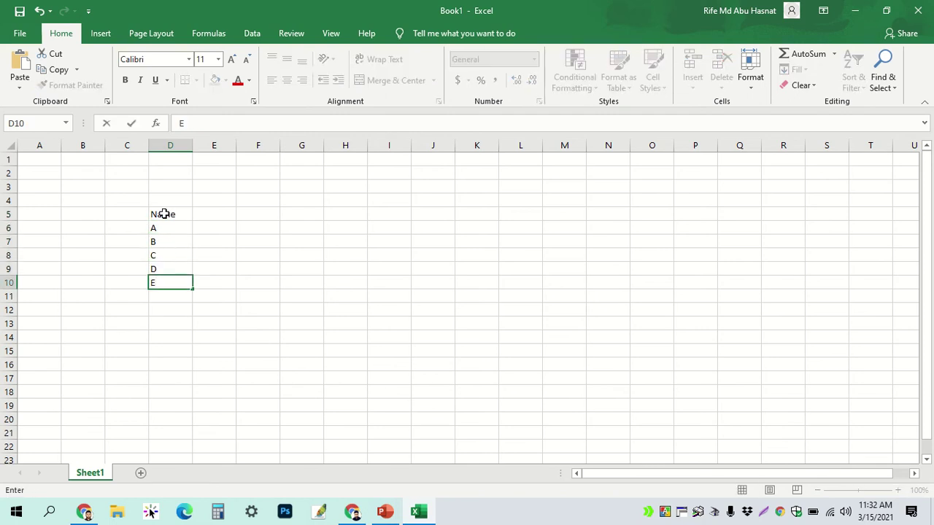
- Type subject headers Sub1, Sub-2 and Sub-3 across E5:G5
click(211, 216)
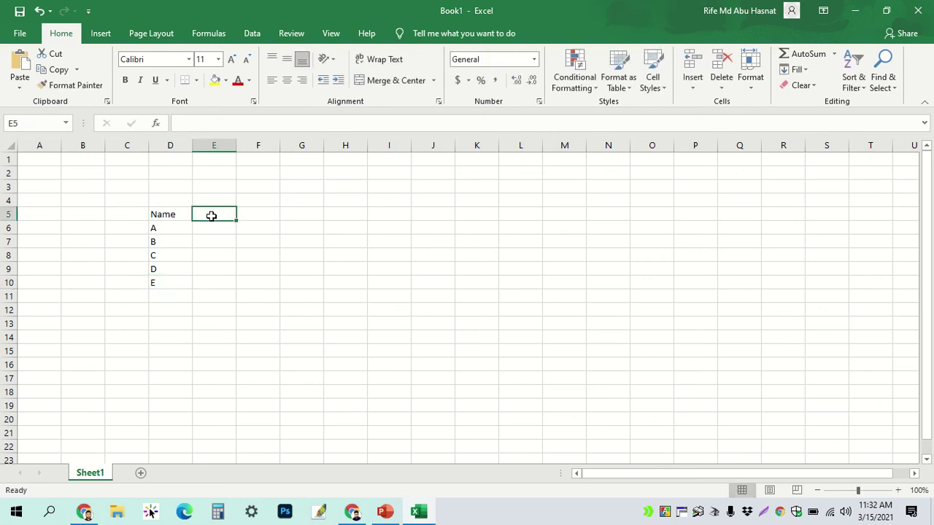
text(Sub)
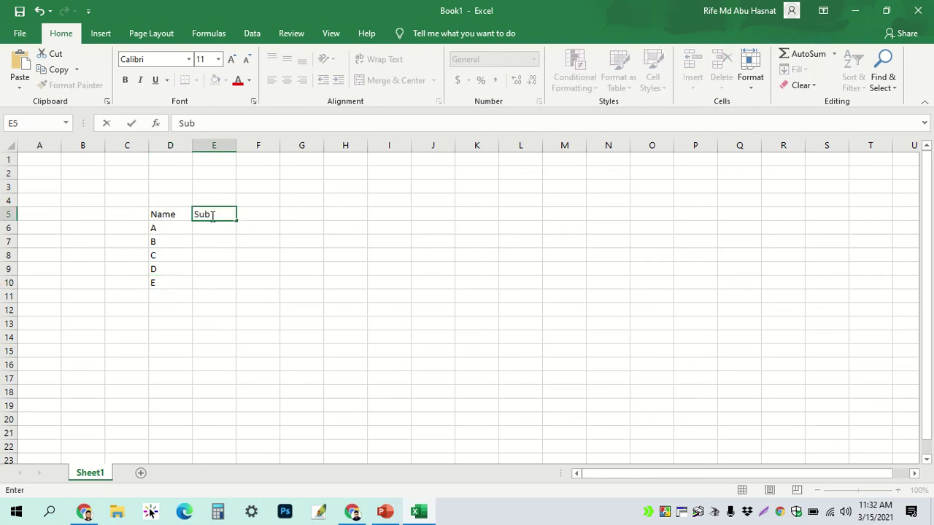
text(1)
key(Tab)
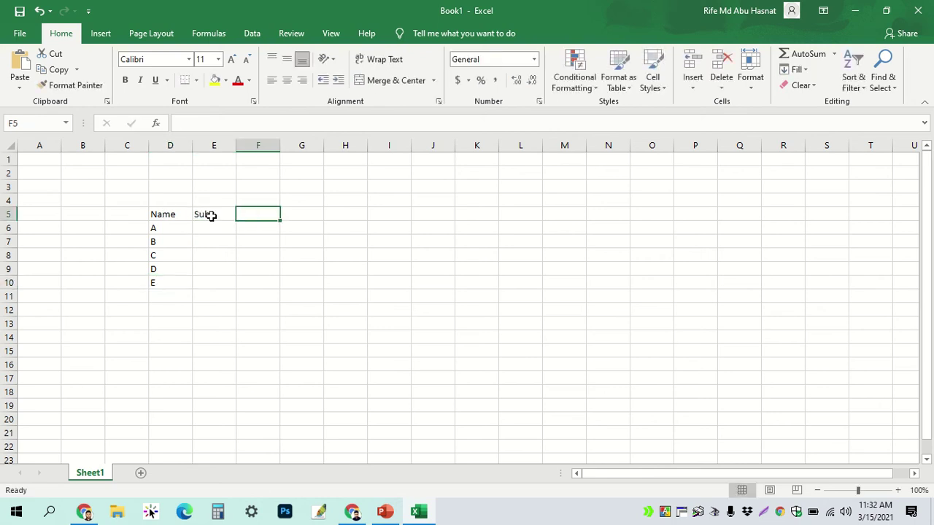
text(Sub)
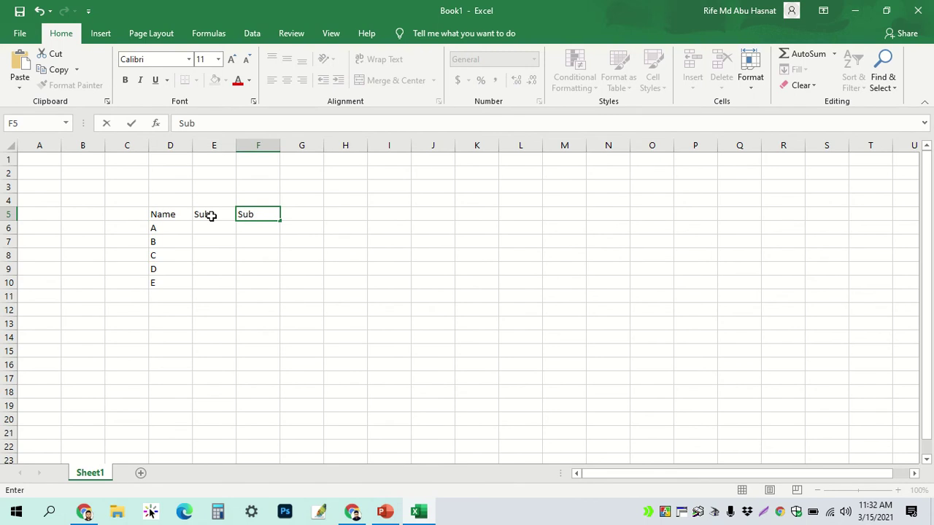
text(-2)
key(Return)
key(Up)
key(Right)
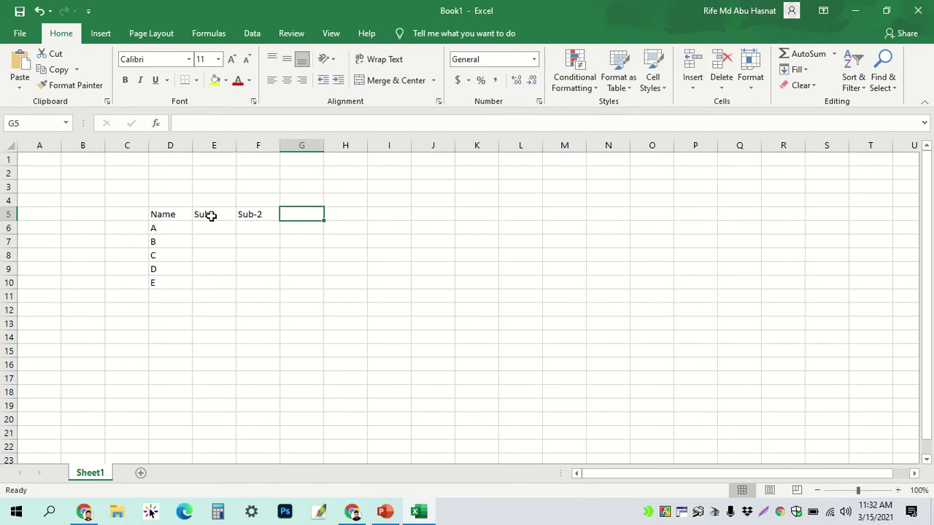
text(Sub-)
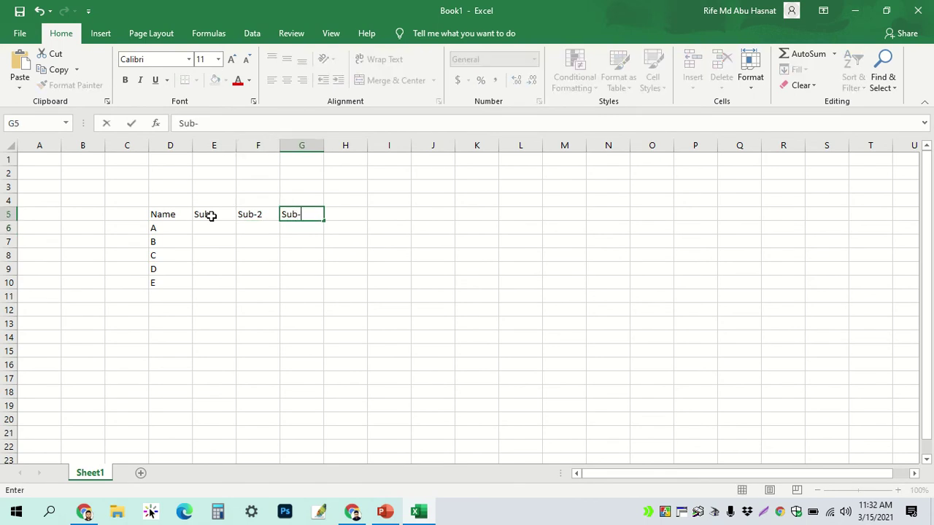
text(3)
key(Tab)
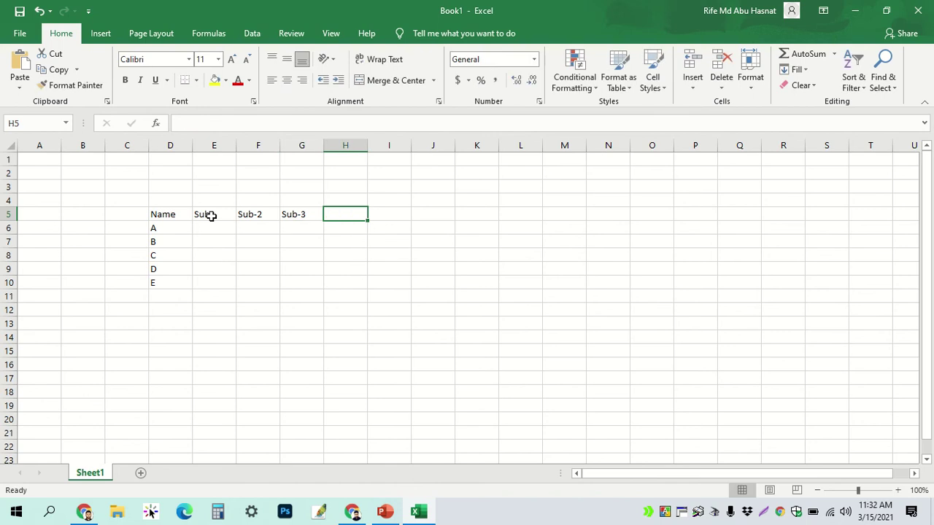
- Add Sub-4 and Sub-5 headers, then retype E5's header as Sub-1
text(Sub-4)
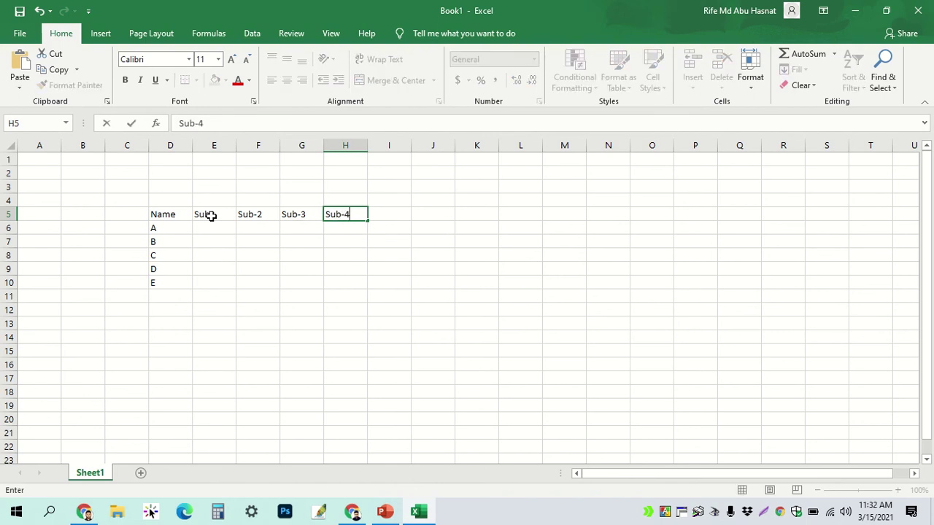
key(Return)
key(Up)
key(Tab)
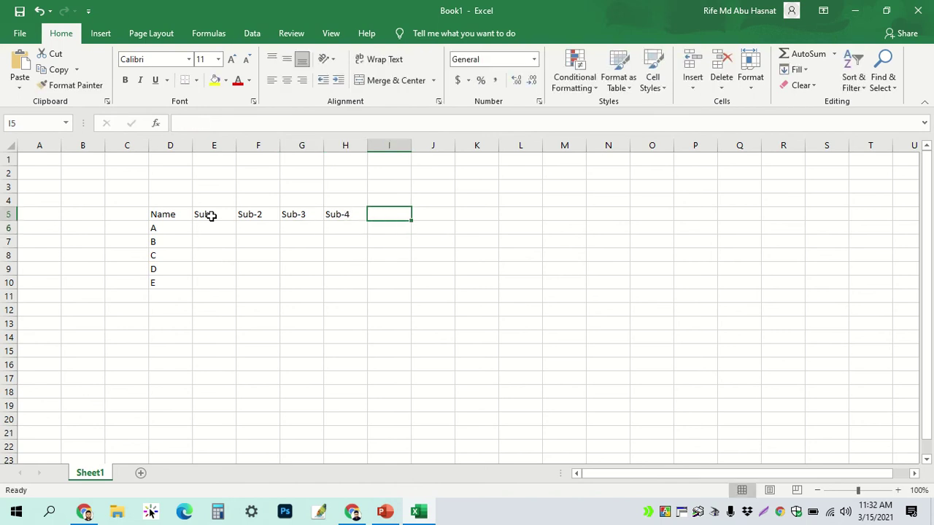
text(Sub)
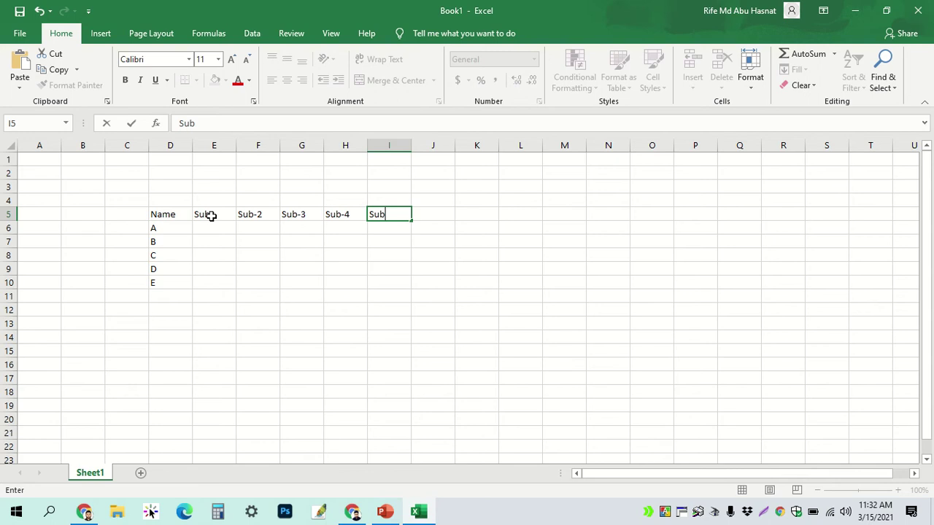
text(-5)
key(Left)
key(Left)
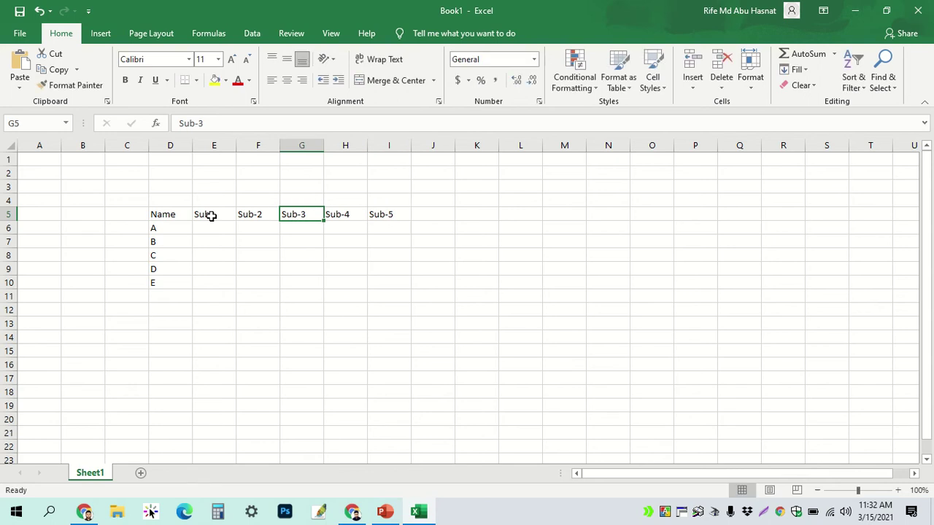
key(Left)
key(Left)
text(Sub)
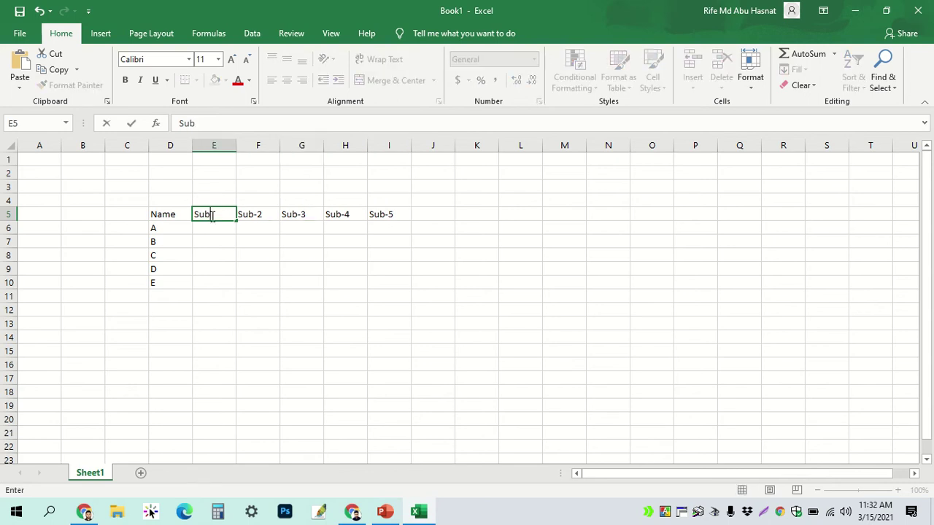
text(-1)
key(Return)
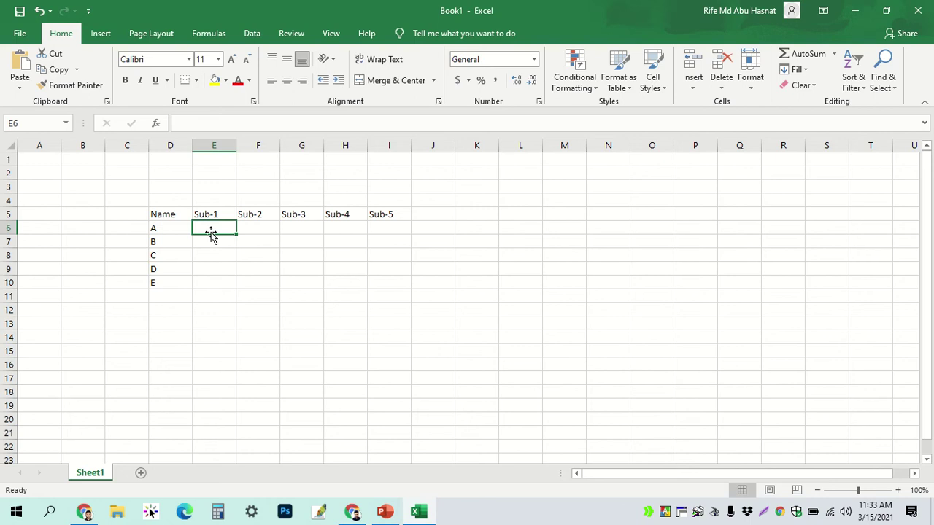
- Enter student A's marks: 40, 50, 55, 90, 22
text(40)
key(Tab)
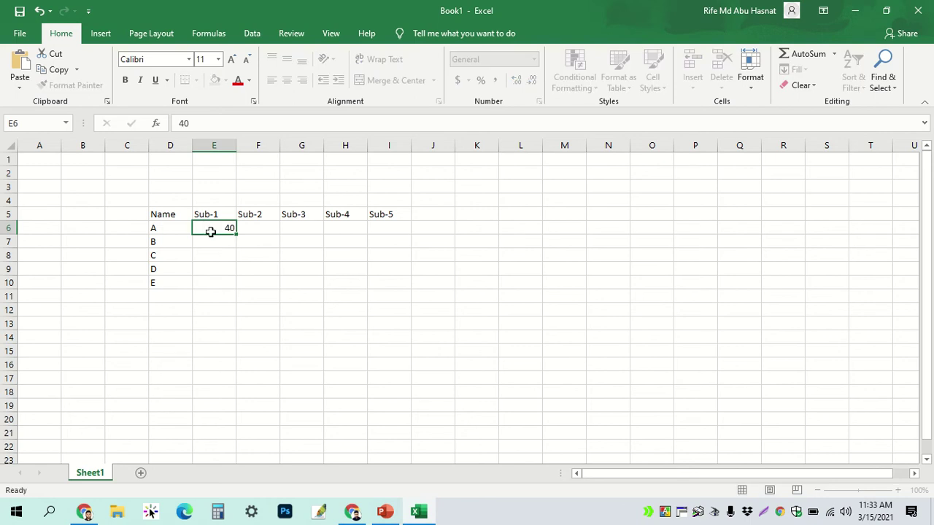
text(50)
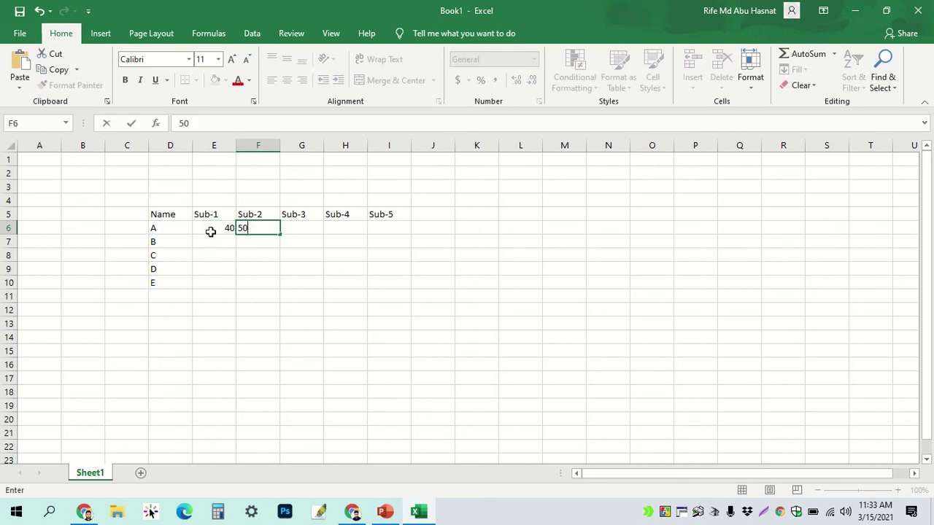
key(Tab)
text(5)
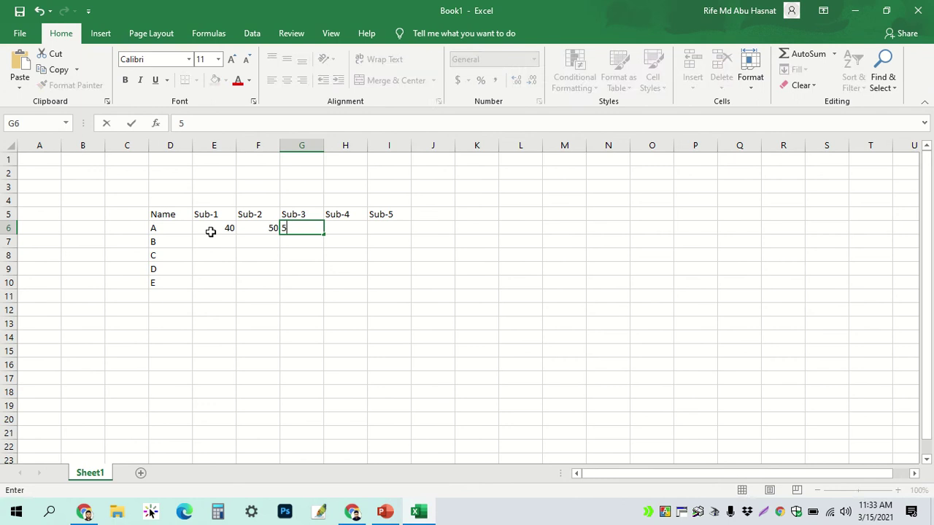
text(5)
key(Tab)
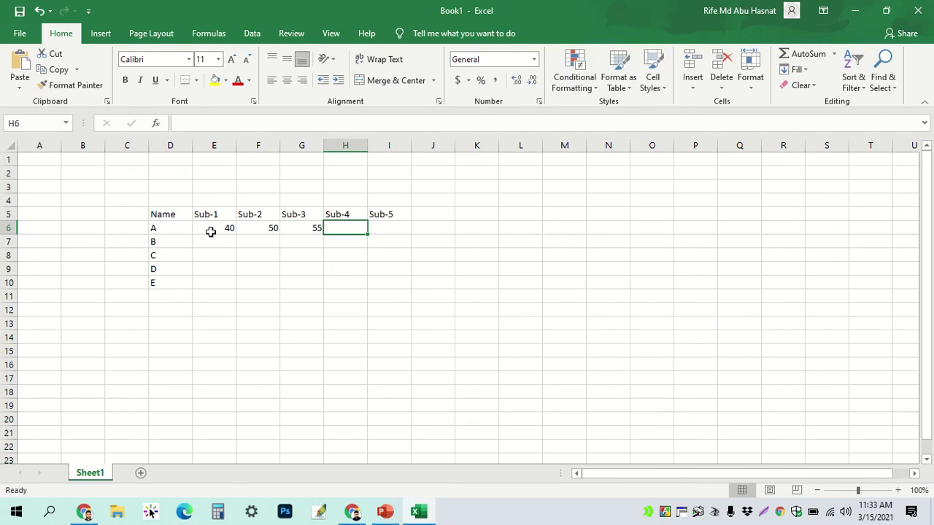
text(90)
key(Tab)
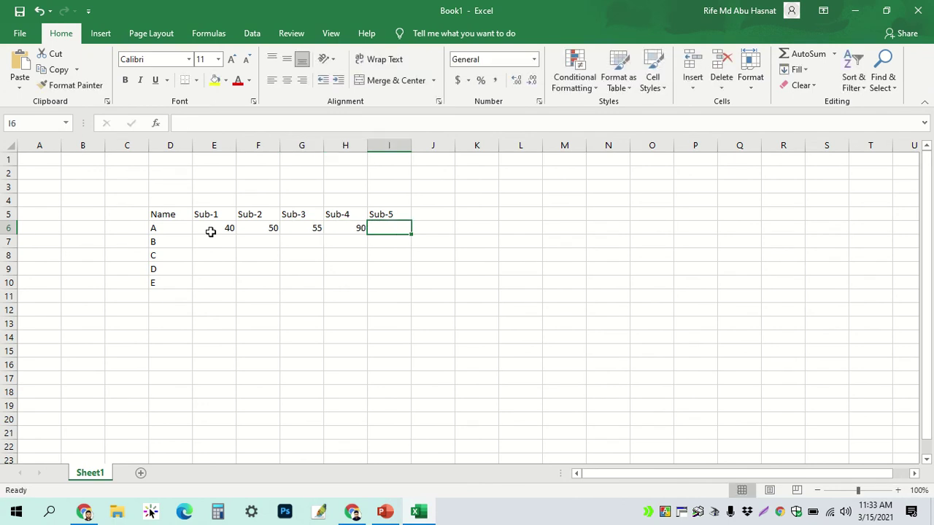
text(22)
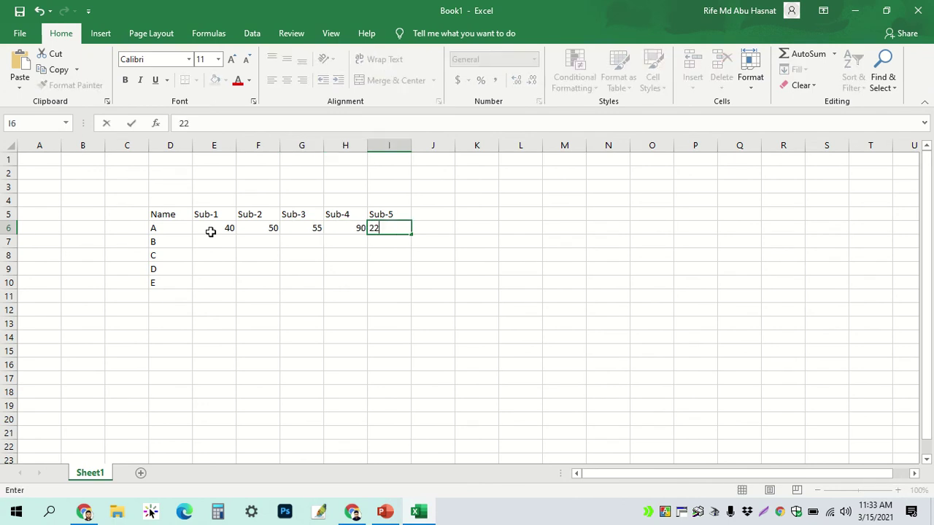
key(Return)
- Enter student B's marks: 50, 60, 76, 45, 76, correcting typos
key(Left)
key(Left)
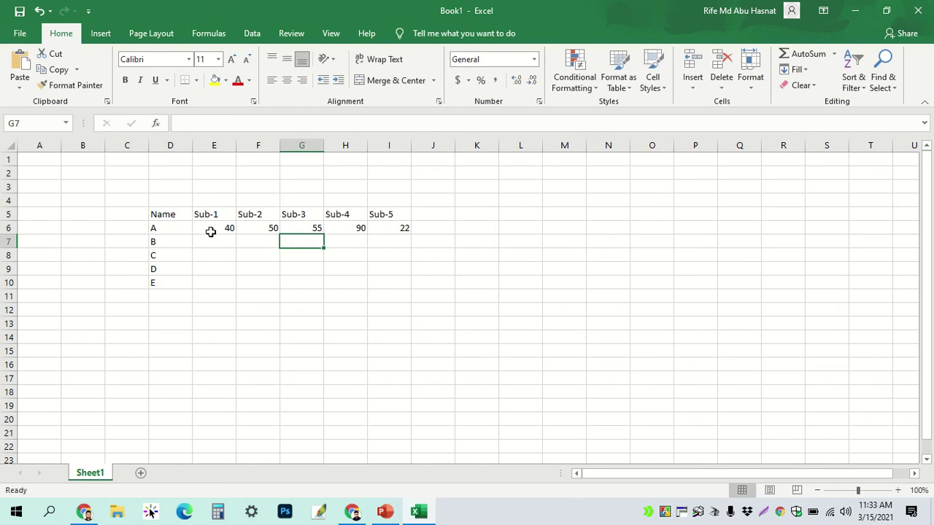
key(Left)
key(Left)
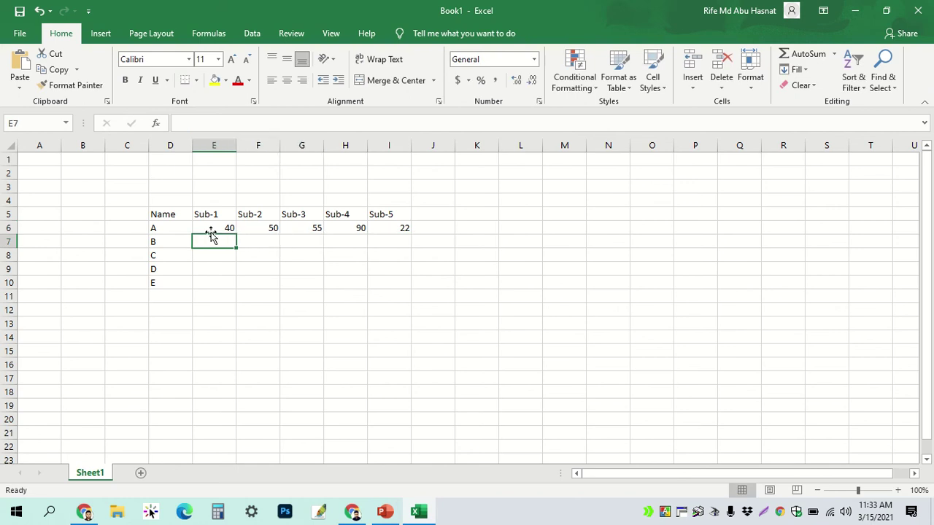
text(40)
key(BackSpace)
key(BackSpace)
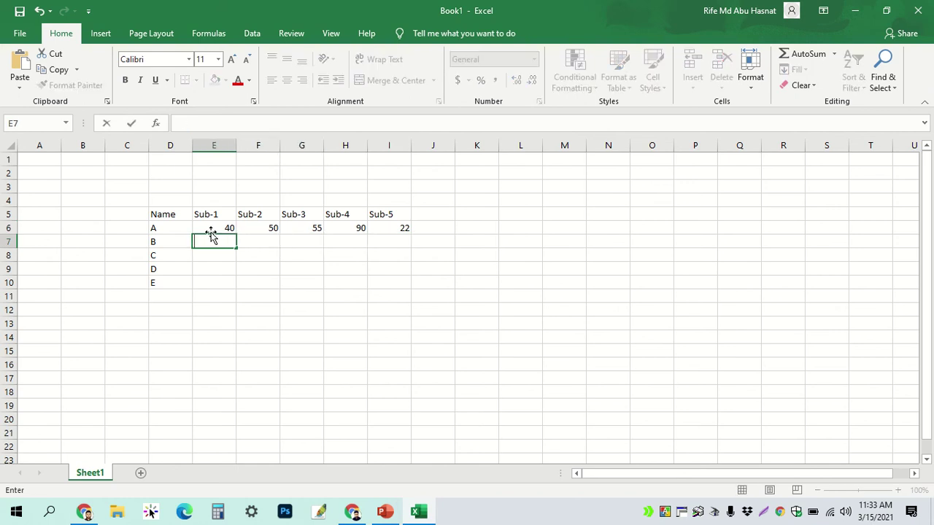
text(50)
key(Tab)
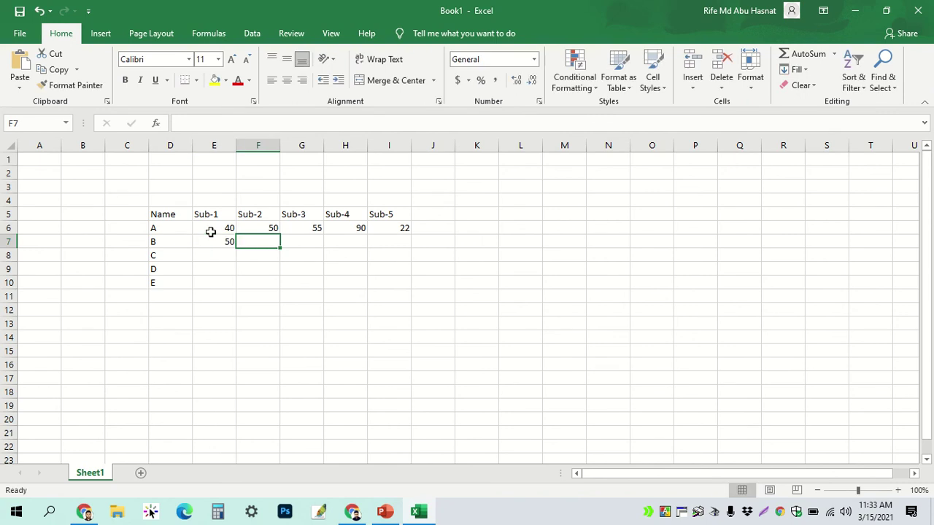
text(60)
key(Tab)
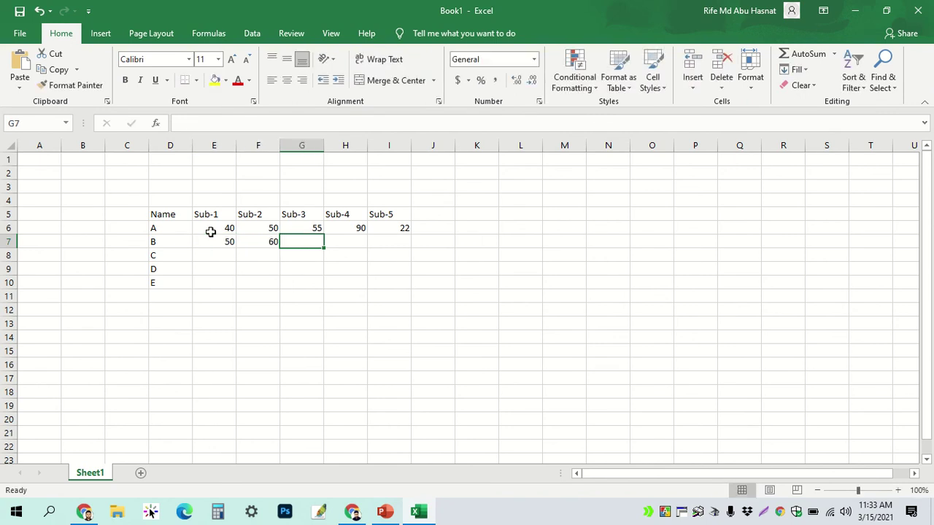
text(76)
key(Tab)
text(45)
key(Tab)
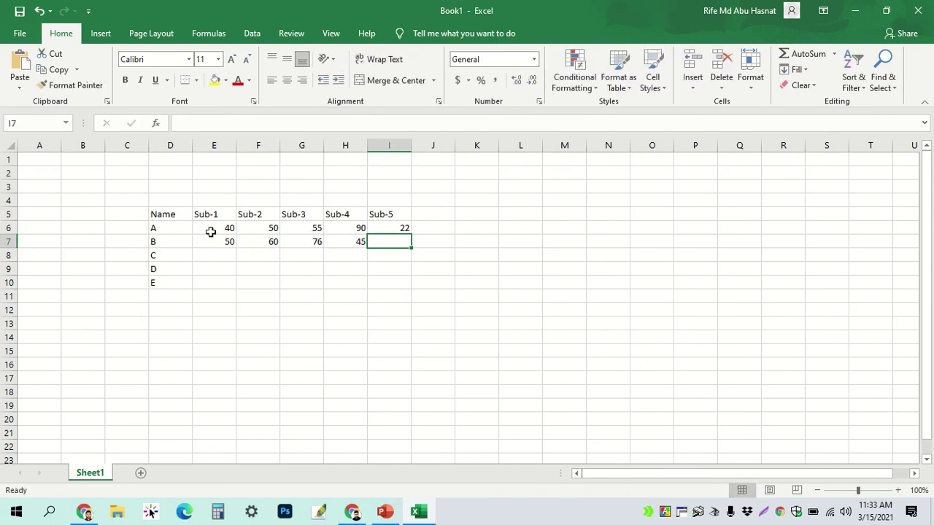
text(76879)
key(BackSpace)
key(BackSpace)
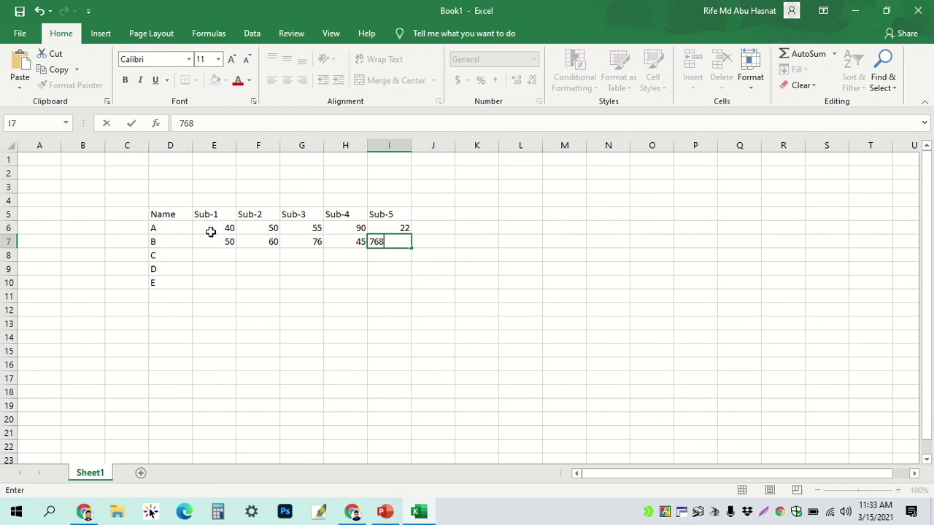
key(BackSpace)
key(Return)
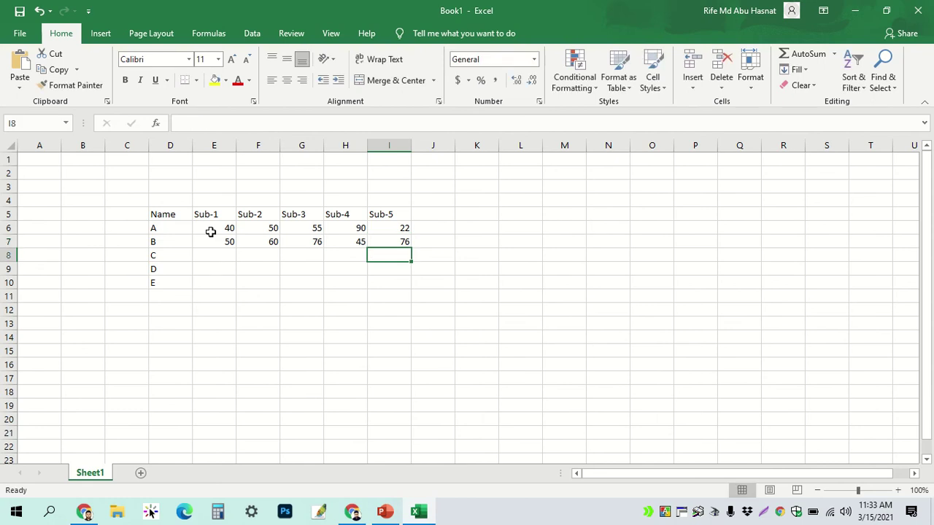
- Enter student C's marks right to left: Sub-1 56, Sub-2 87, Sub-3 45, Sub-4 56, Sub-5 67
text(67)
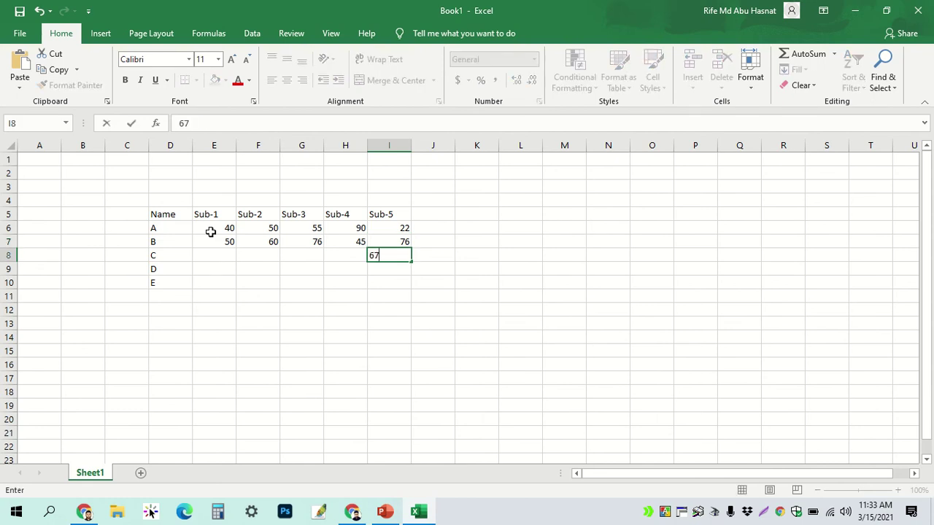
key(Left)
text(56)
key(Left)
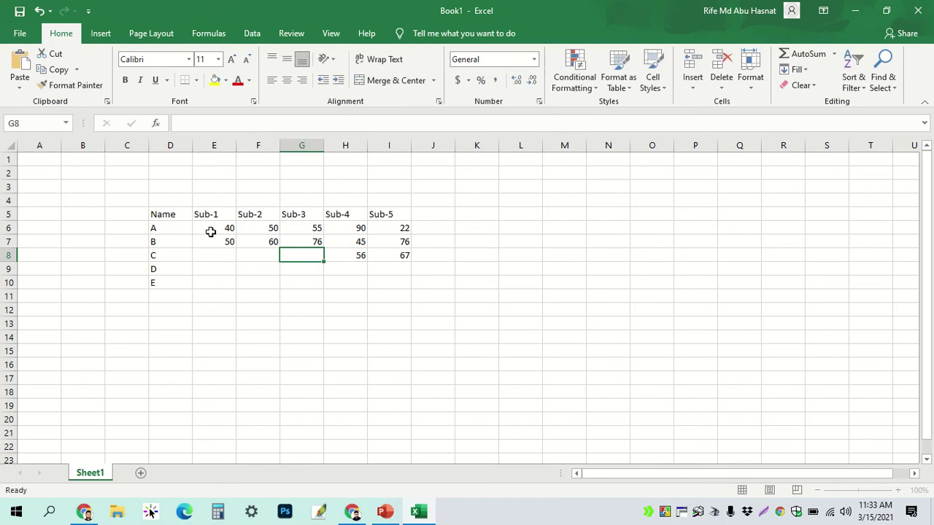
text(45)
key(Left)
text(87)
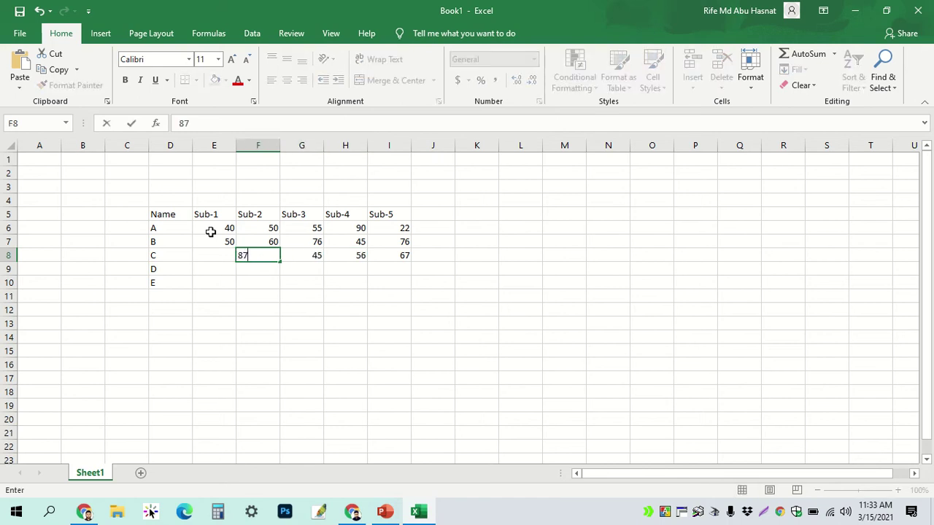
key(Left)
text(67)
key(Left)
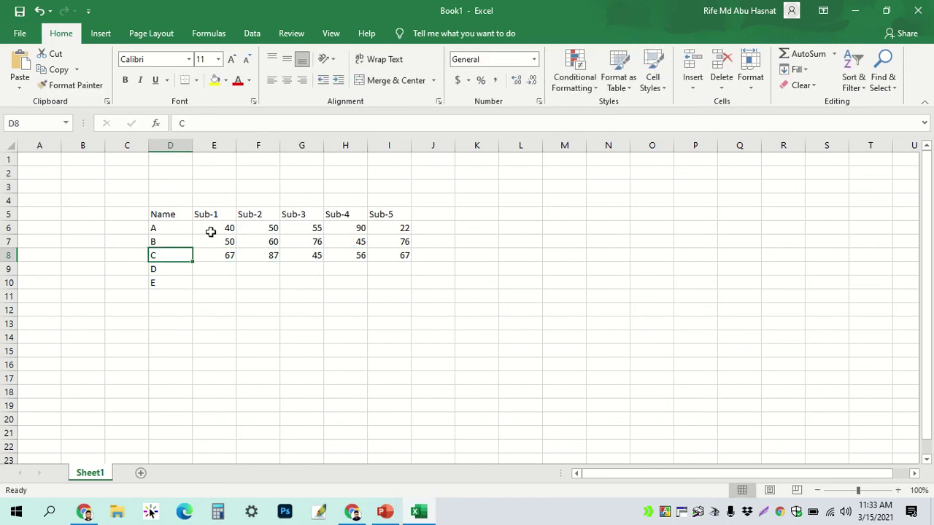
key(Right)
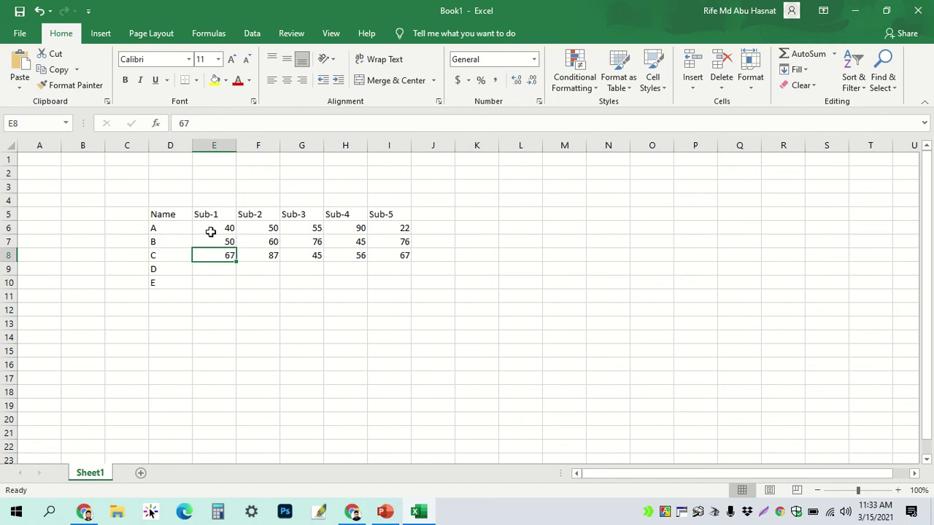
text(56)
key(Return)
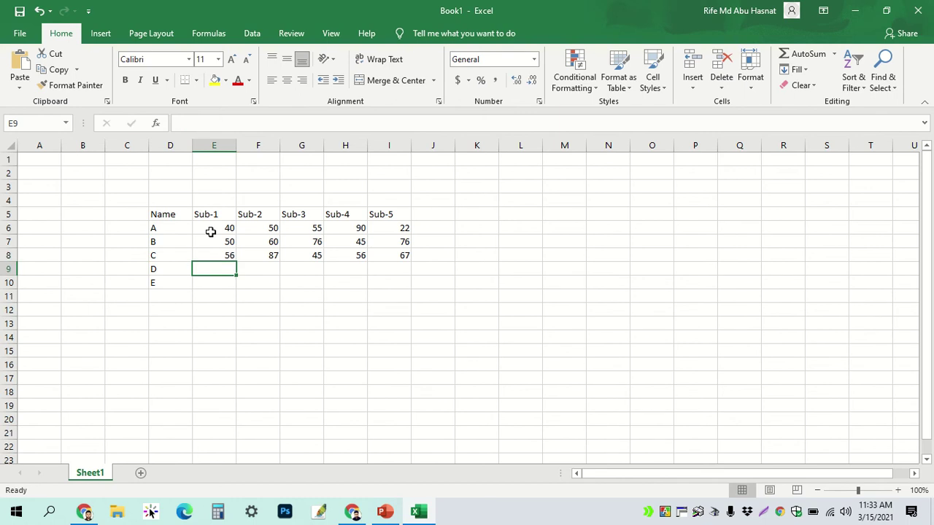
- Enter student D's marks: 78, 76, 98, 67, 65
text(78)
key(ctrl+Return)
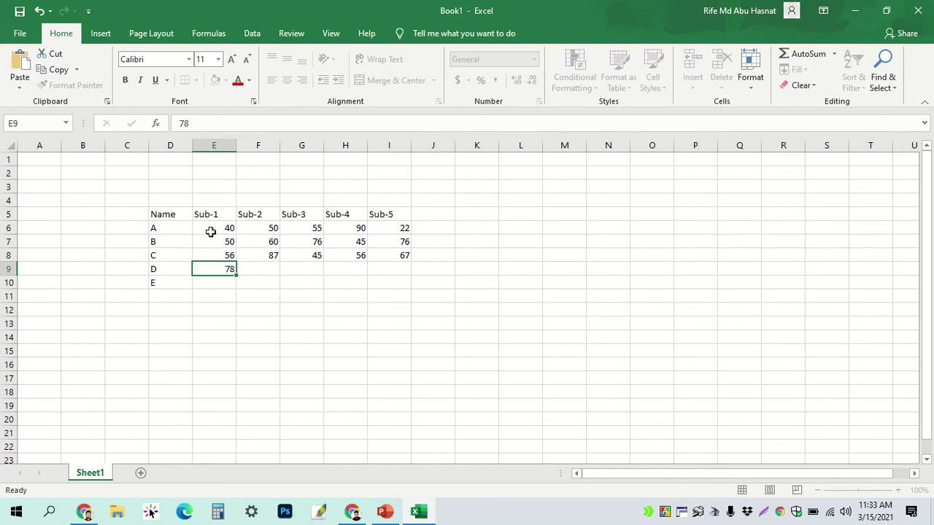
key(Right)
text(76)
key(Right)
text(98)
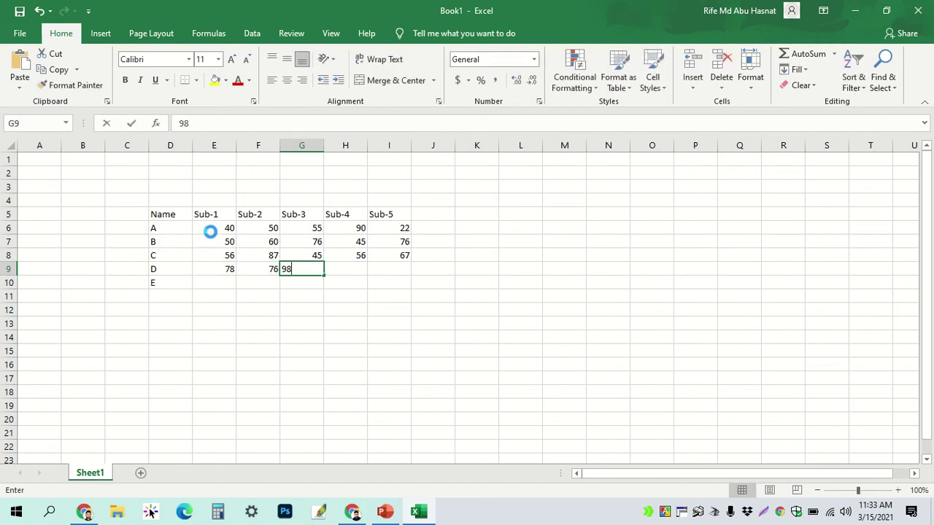
key(Right)
text(67)
key(Right)
text(65)
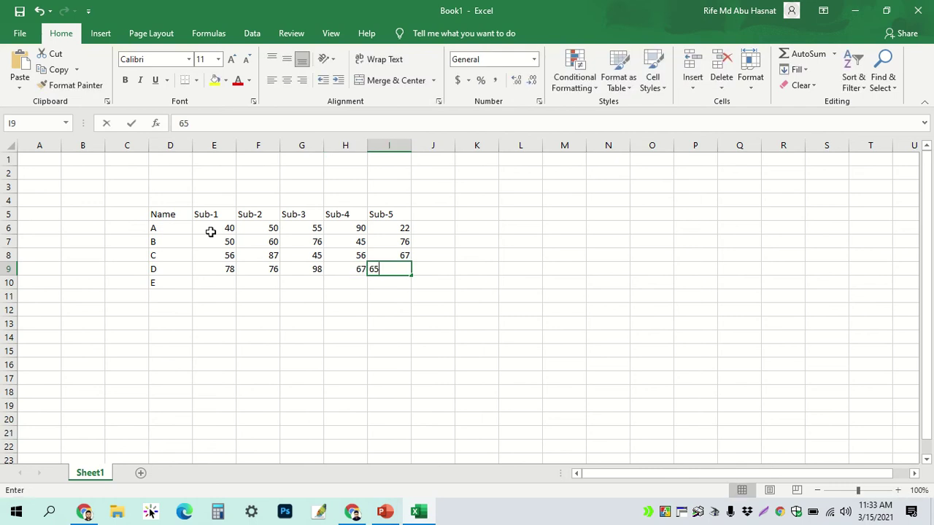
key(Right)
- Enter student E's marks right to left: Sub-1 93, Sub-2 86, Sub-3 87, Sub-4 67, Sub-5 56
key(Down)
key(Left)
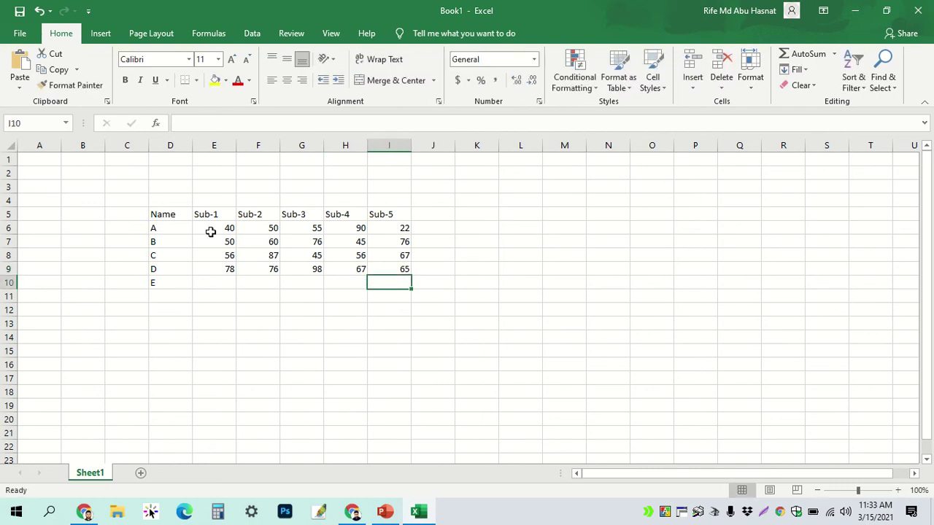
text(56)
key(Left)
text(67)
key(Left)
text(8)
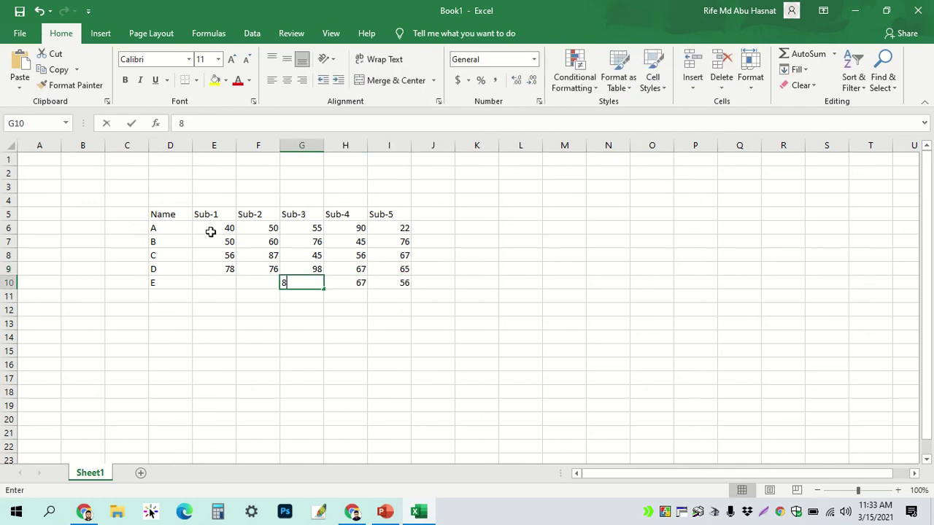
text(7)
key(Left)
text(86)
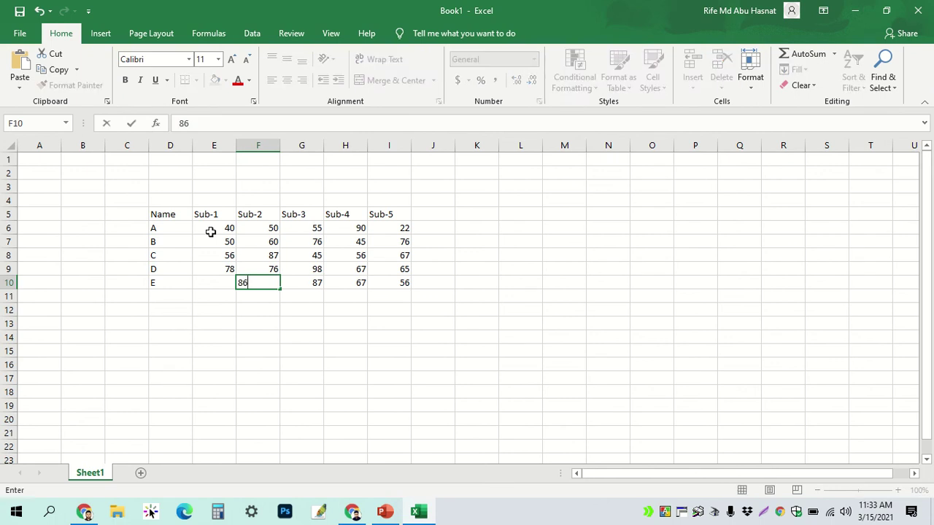
key(Left)
text(98)
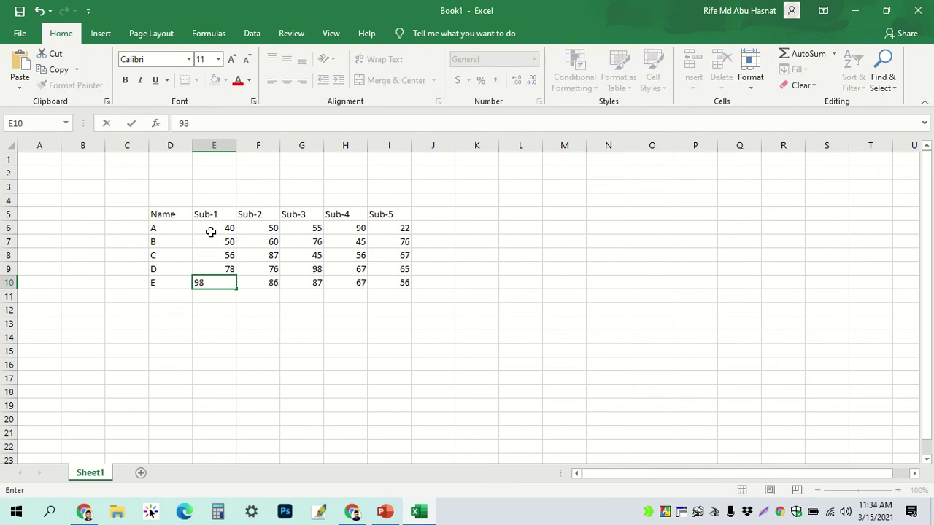
key(BackSpace)
text(3)
key(Right)
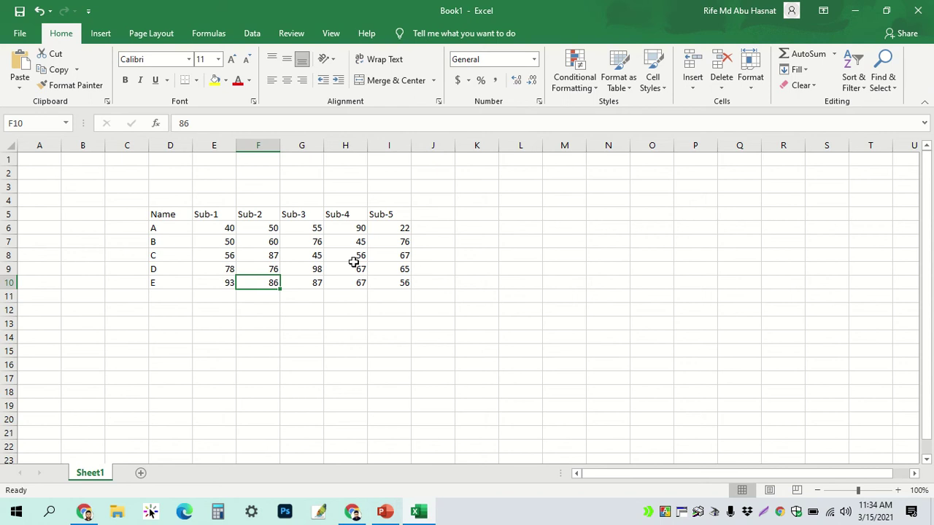
- Apply Outline and Inside borders to D5:I10 through Format Cells' Border settings
drag(162, 215, 397, 281)
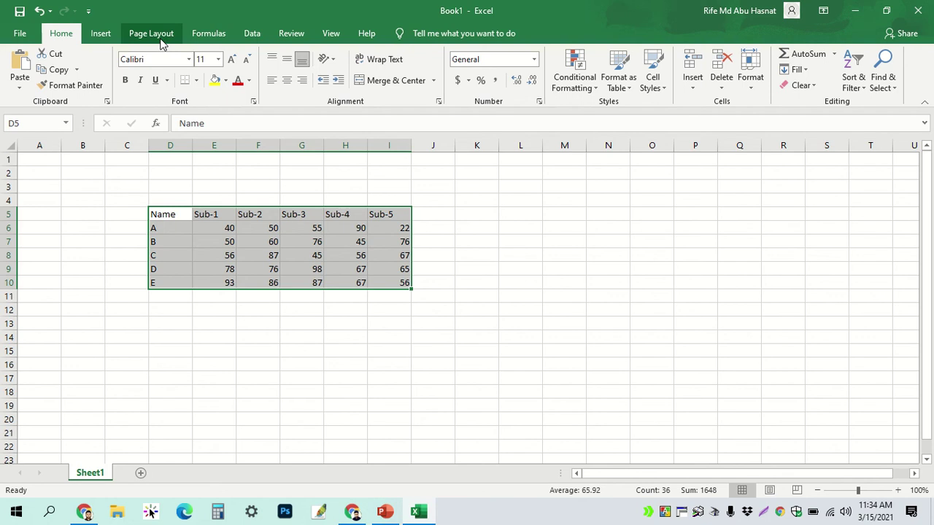
click(752, 90)
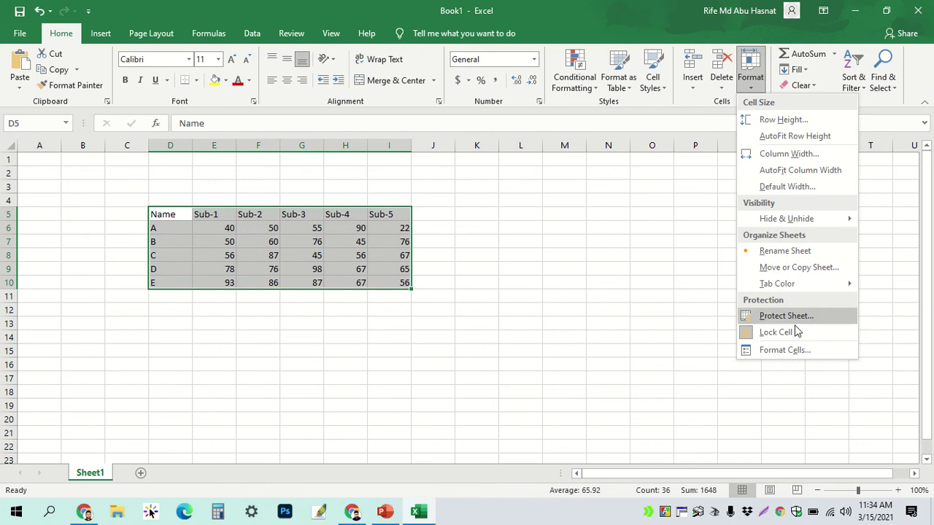
click(792, 352)
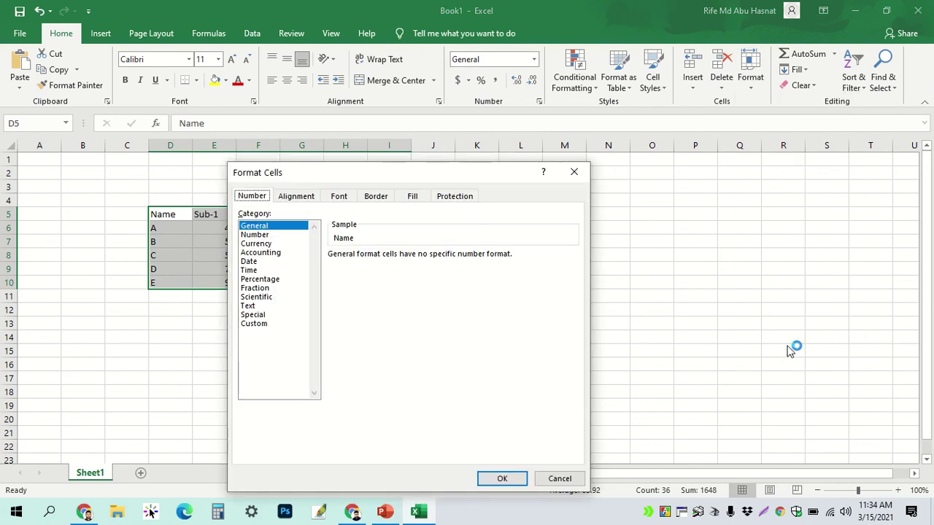
click(375, 197)
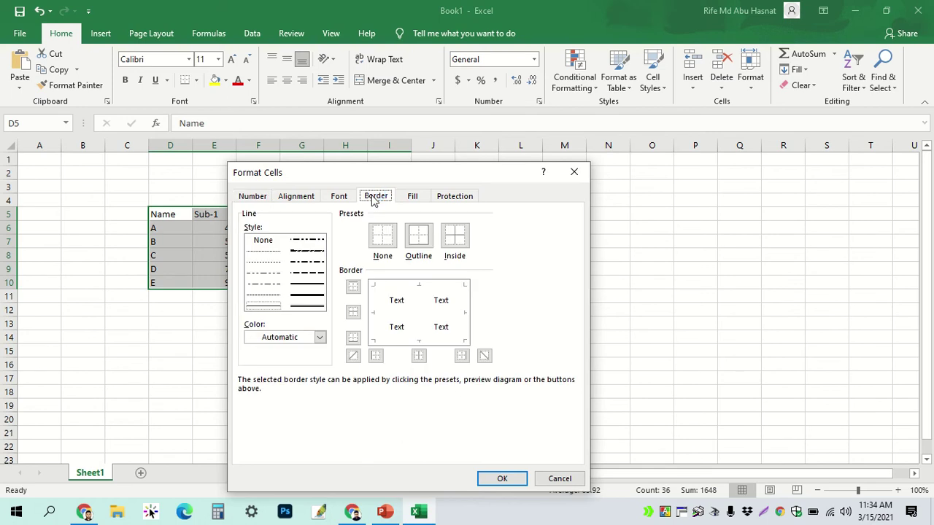
click(422, 239)
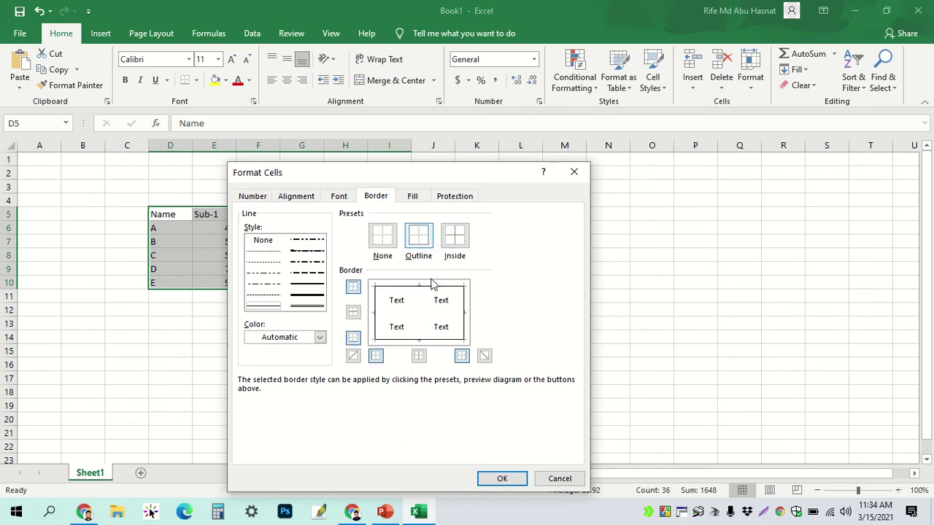
click(457, 240)
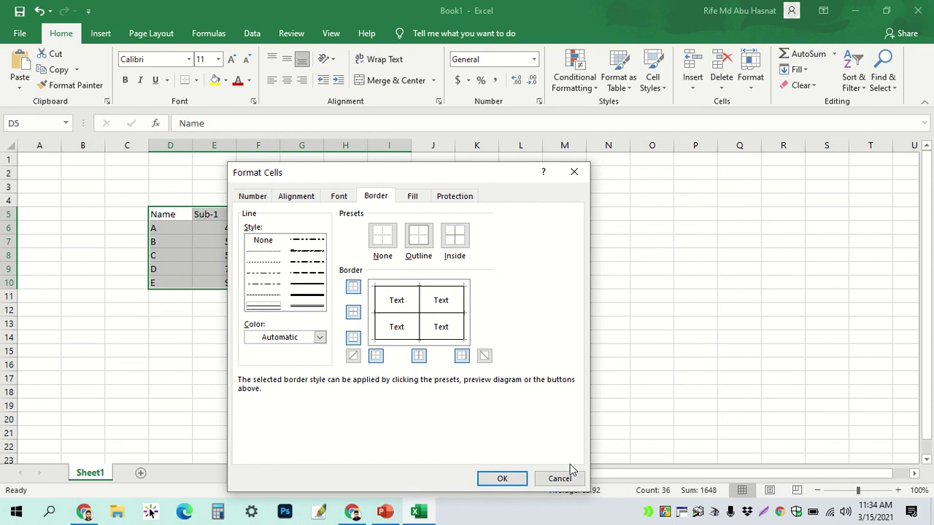
click(502, 479)
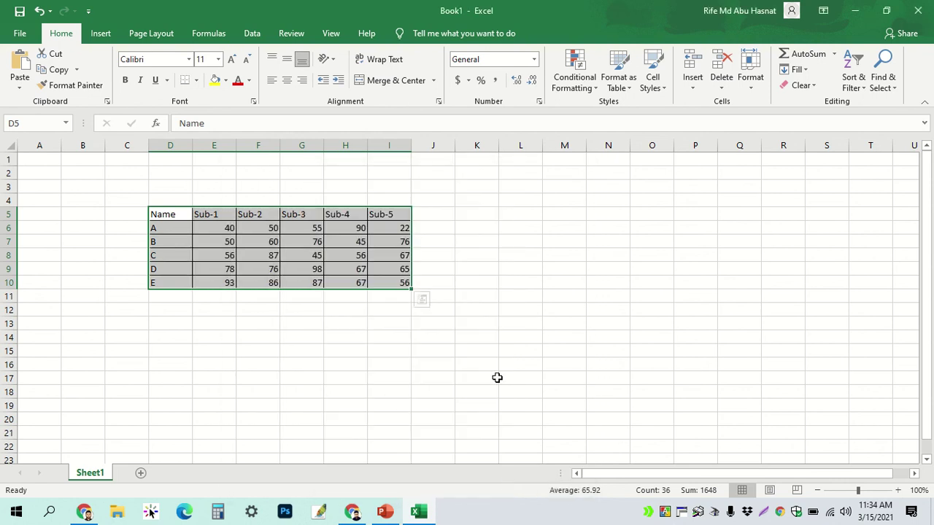
click(477, 321)
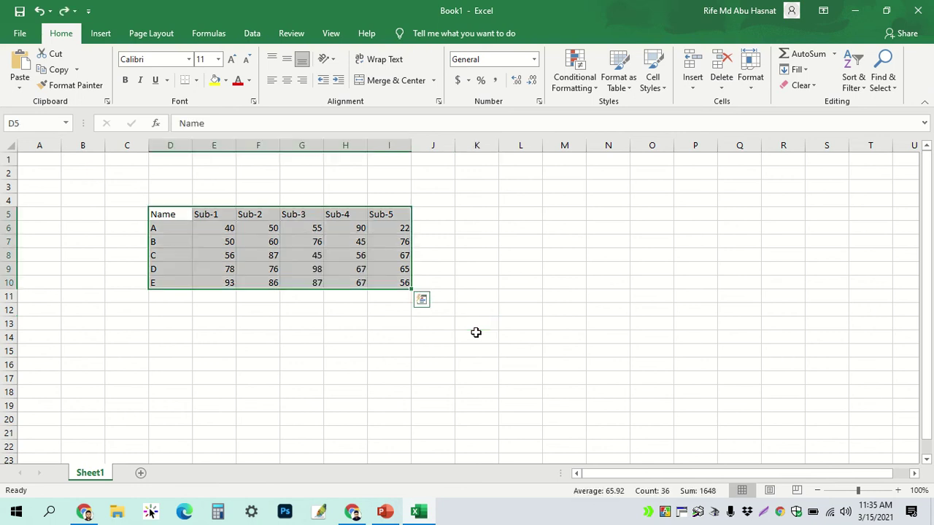
- Reselect D5:I10 and apply All Borders to every cell
click(476, 332)
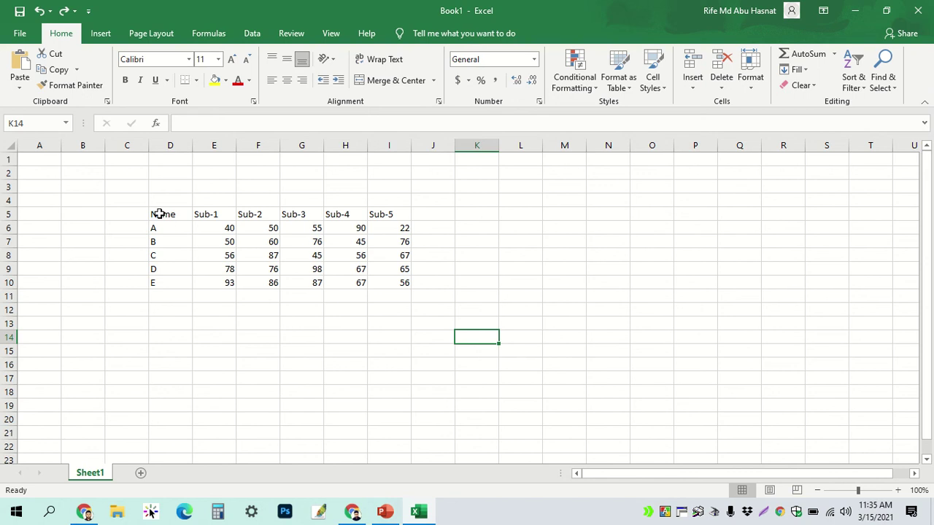
drag(161, 213, 387, 282)
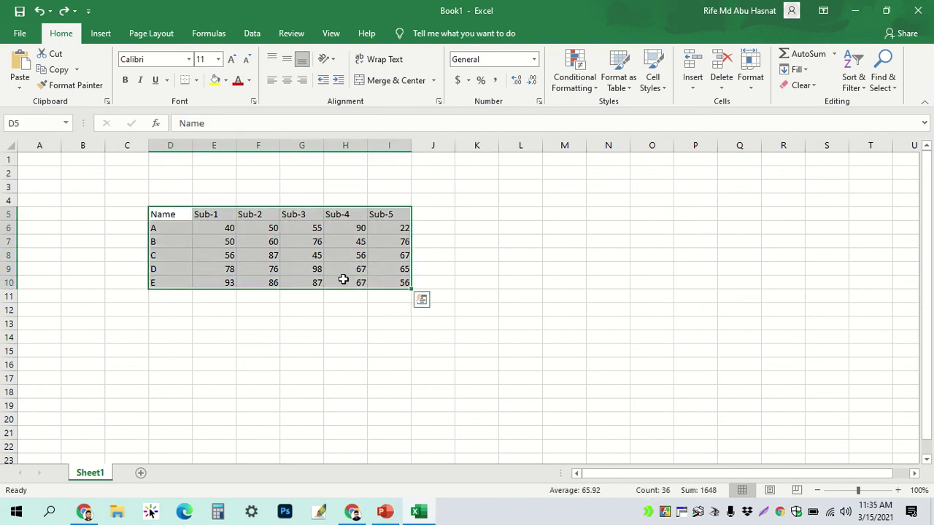
click(196, 82)
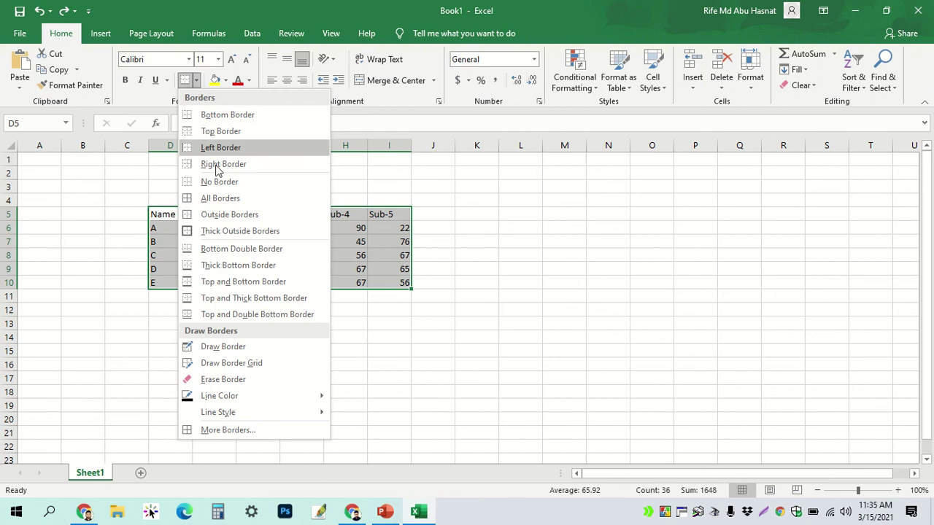
click(610, 256)
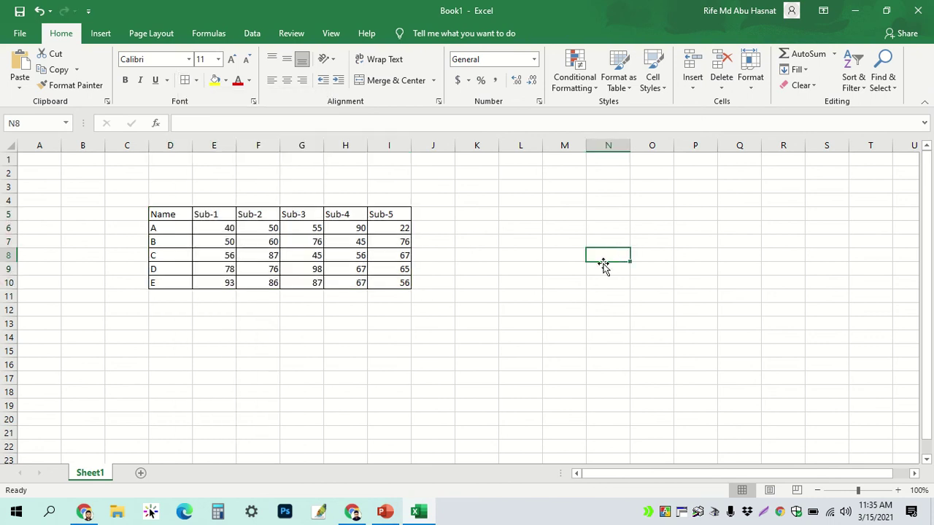
click(757, 89)
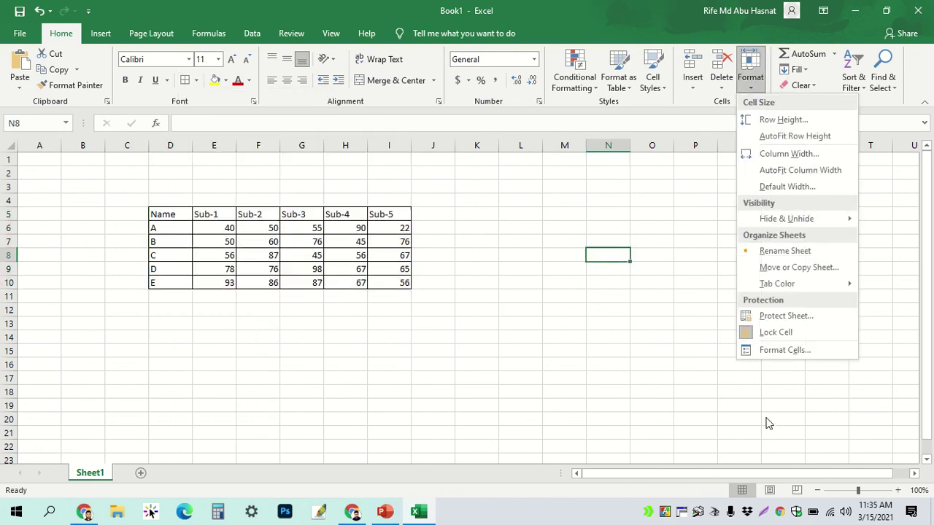
- Open Format Cells, then close it without changes to view the bordered table
click(772, 356)
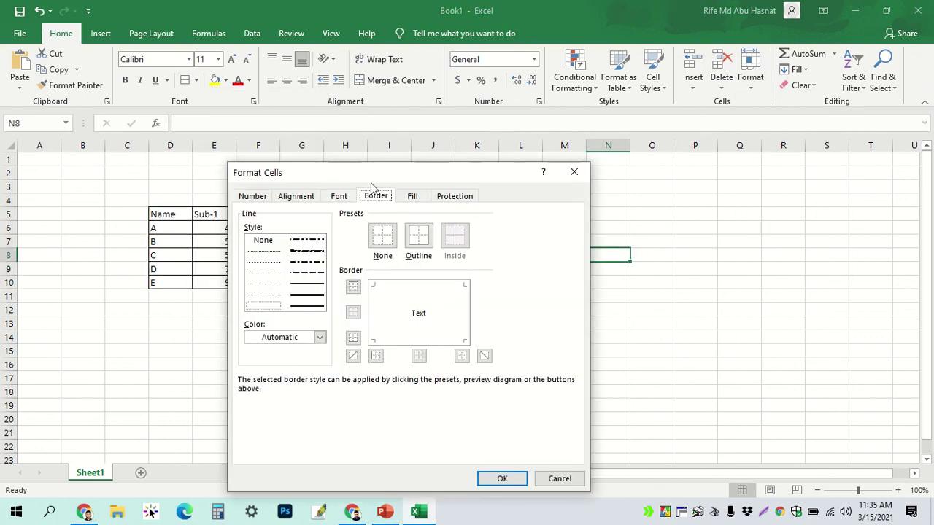
click(574, 172)
click(619, 333)
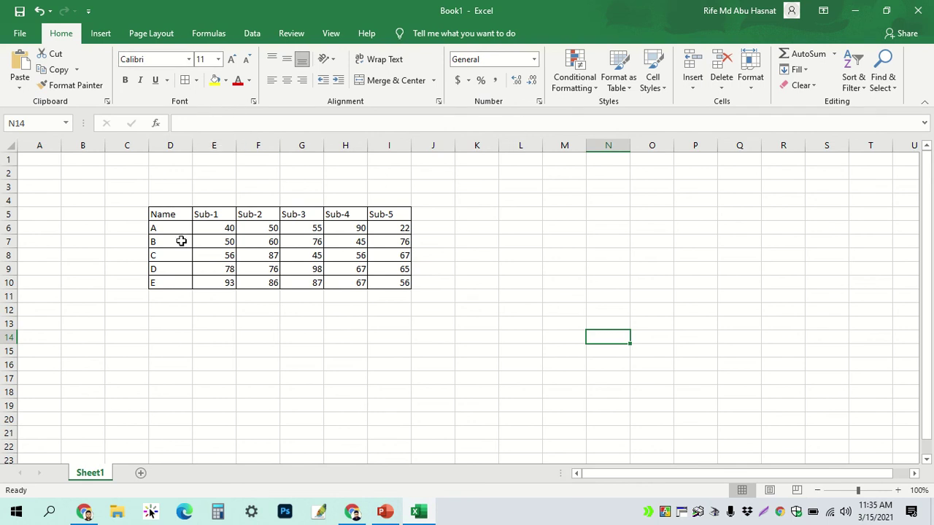
- Set the border line colour to dark red and draw red borders around the table and L5:P11
drag(162, 218, 389, 282)
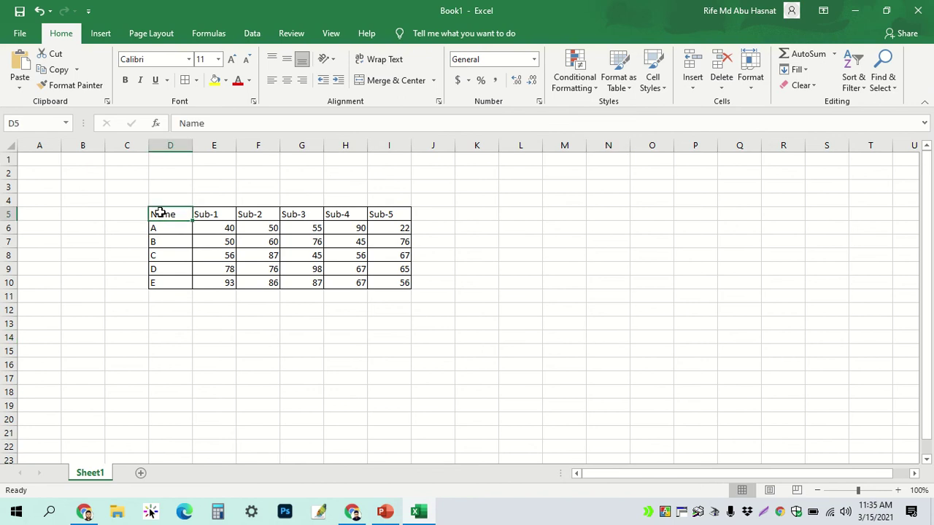
click(195, 80)
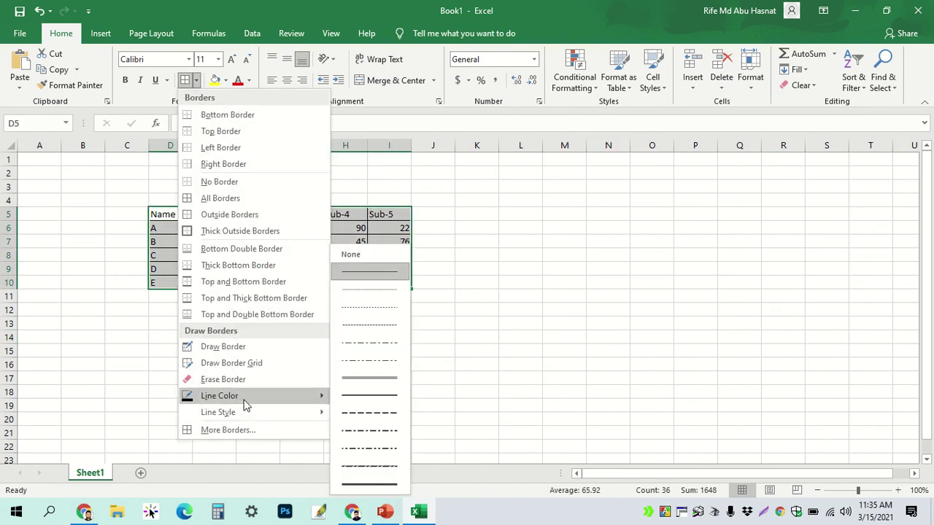
mouse_move(245, 397)
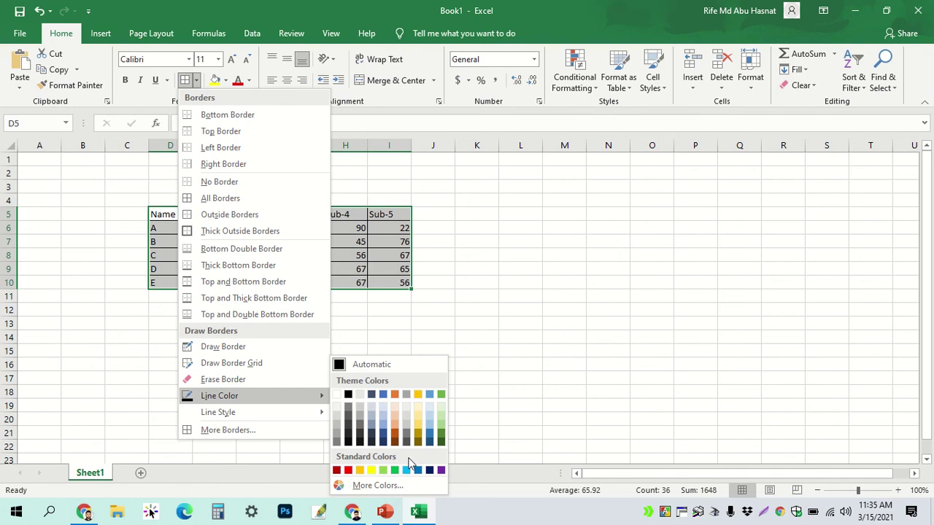
click(340, 471)
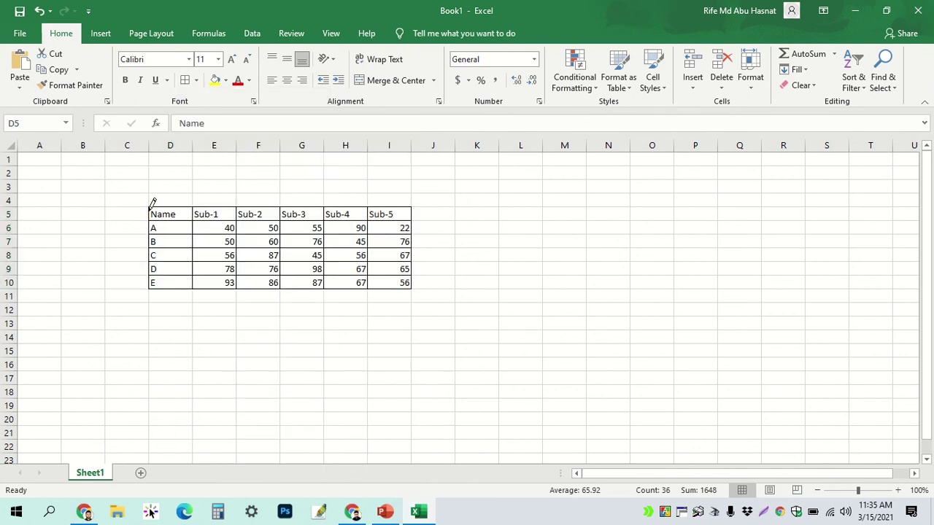
drag(151, 206, 407, 286)
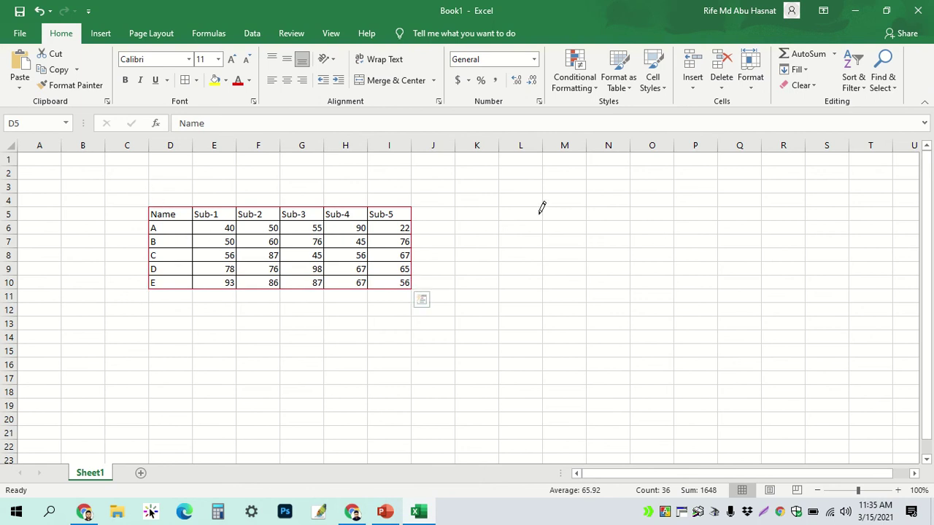
drag(500, 209, 693, 296)
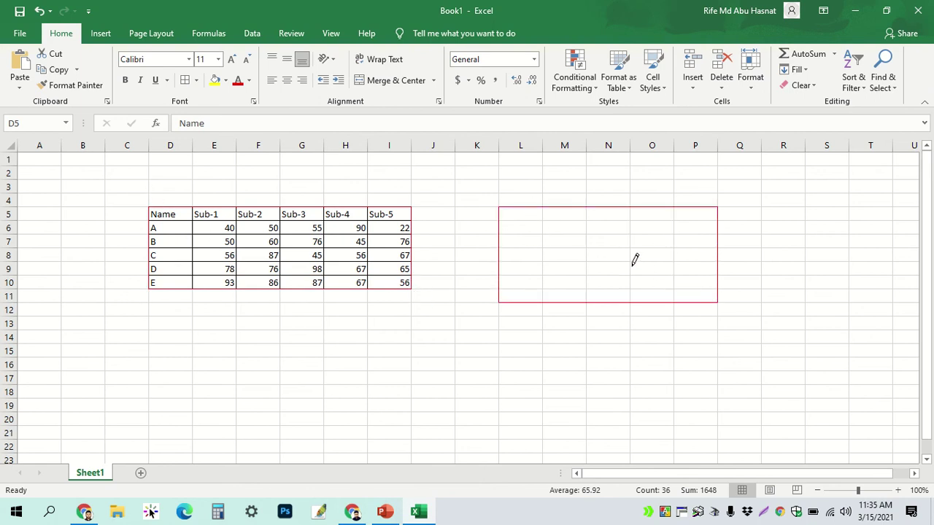
- Reset the line colour to Automatic and undo the red box beside the table
click(196, 80)
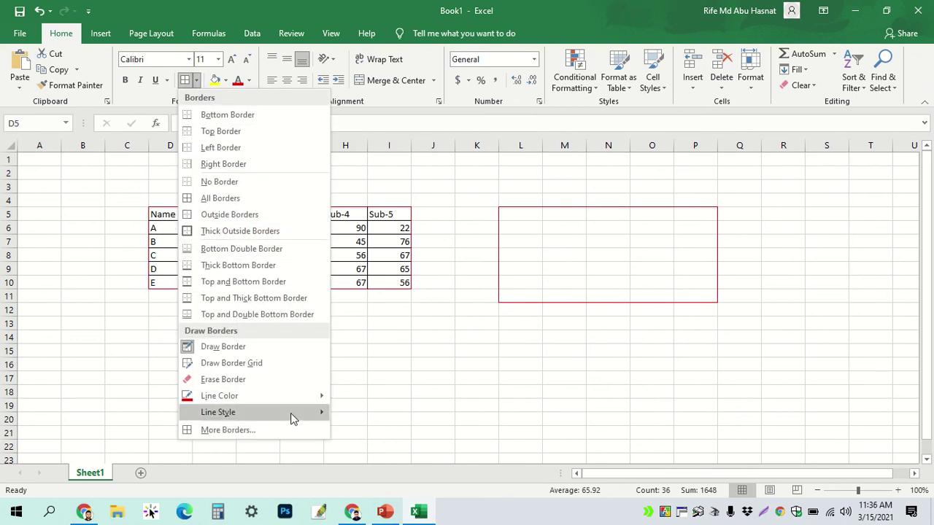
mouse_move(306, 396)
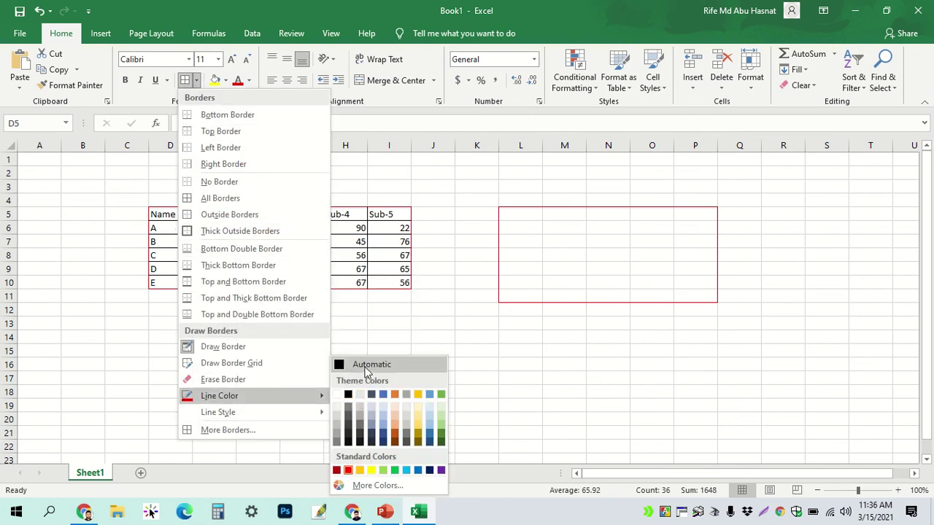
click(367, 362)
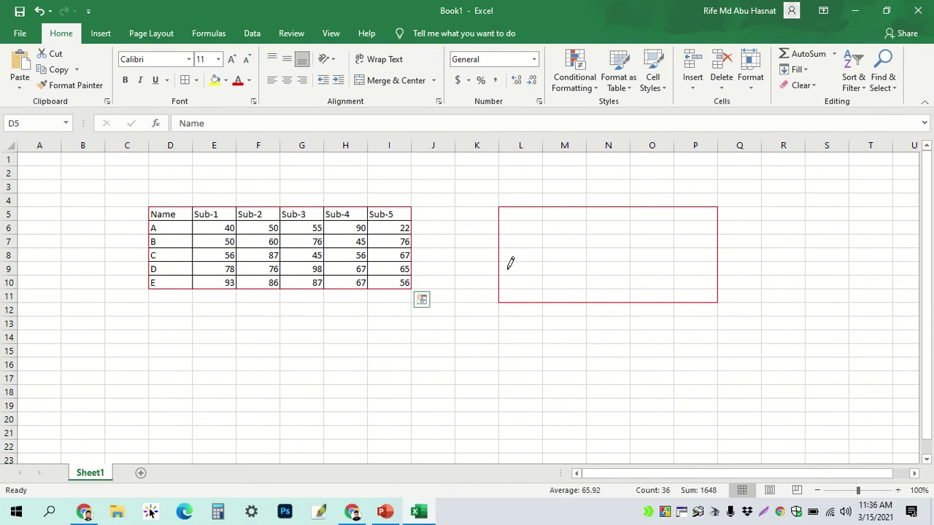
key(ctrl+z)
key(ctrl+z)
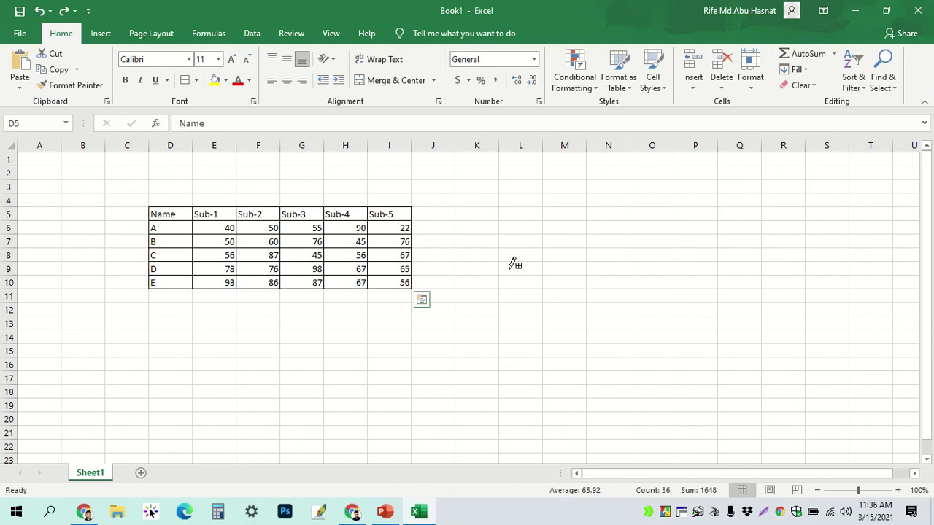
- Try bottom and all-cell borders on the table and on block L5:O10
click(195, 83)
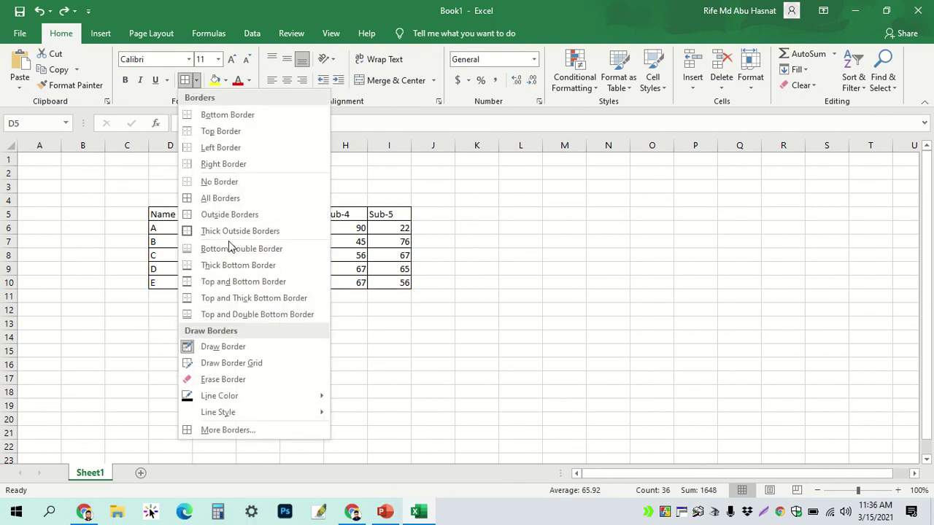
click(248, 117)
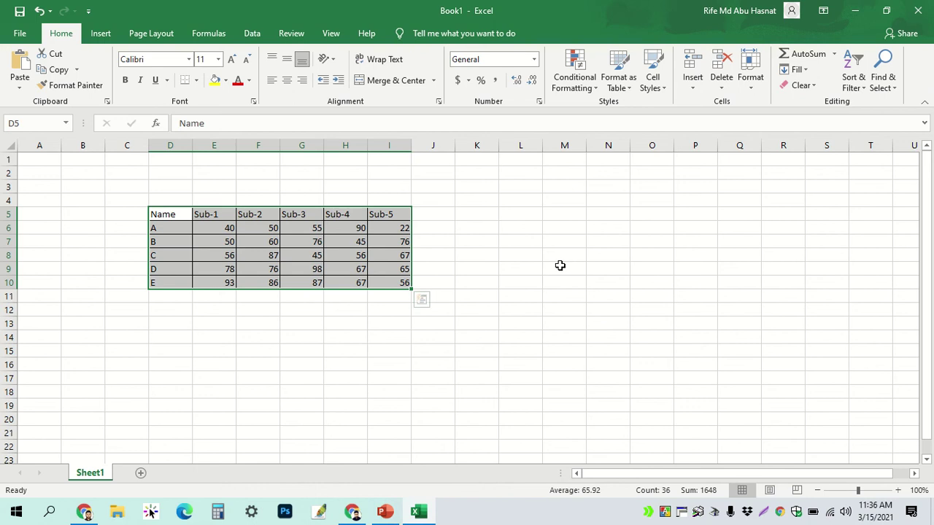
mouse_move(527, 215)
mouse_down()
mouse_move(725, 318)
mouse_move(667, 284)
mouse_up()
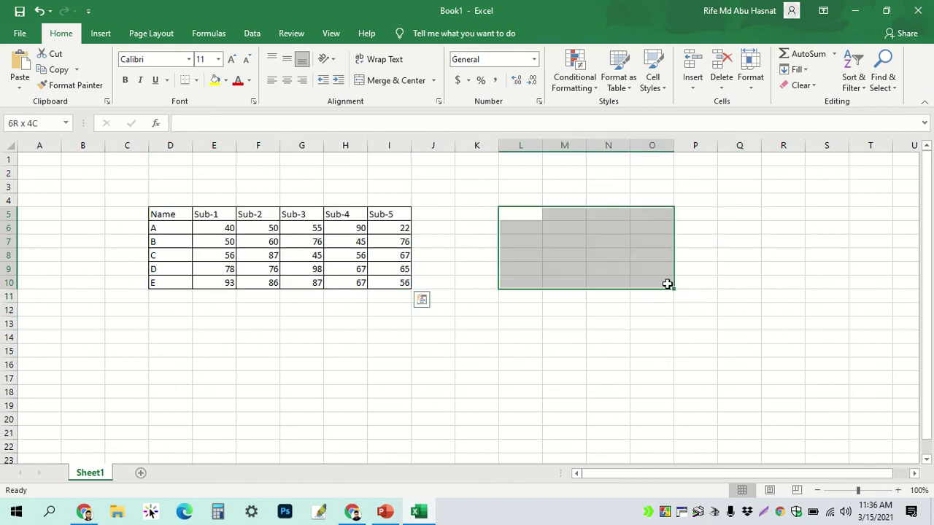
click(196, 80)
click(228, 115)
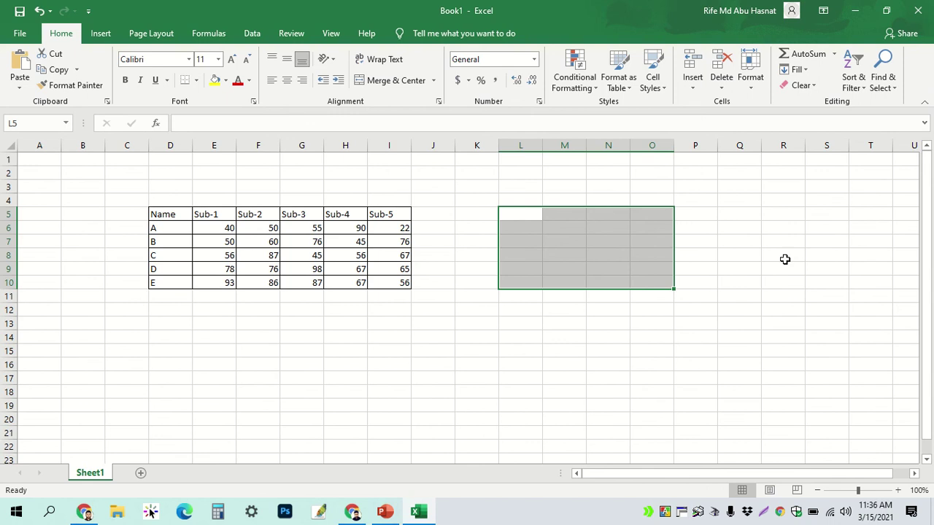
click(784, 257)
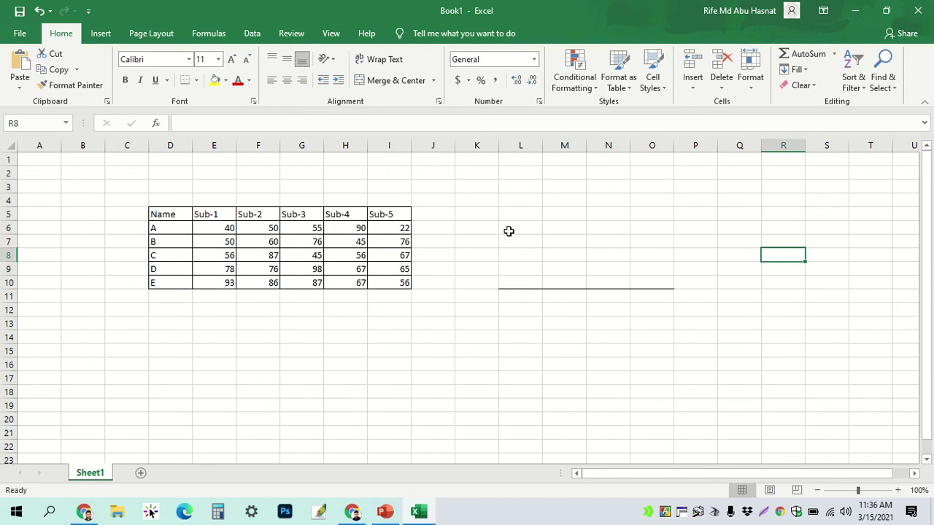
drag(503, 213, 654, 278)
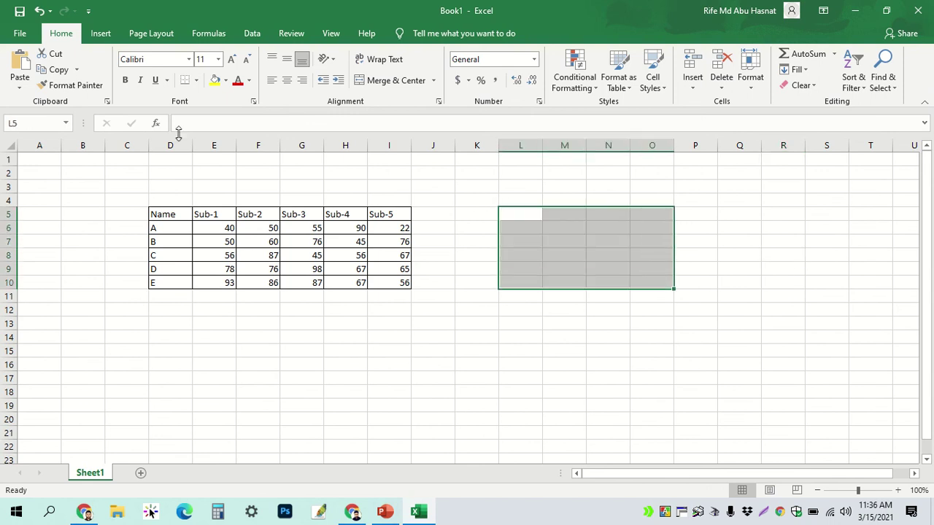
click(196, 80)
click(243, 198)
click(766, 309)
- Choose a thick line style and draw a thick outline around D5:I10
drag(511, 214, 572, 284)
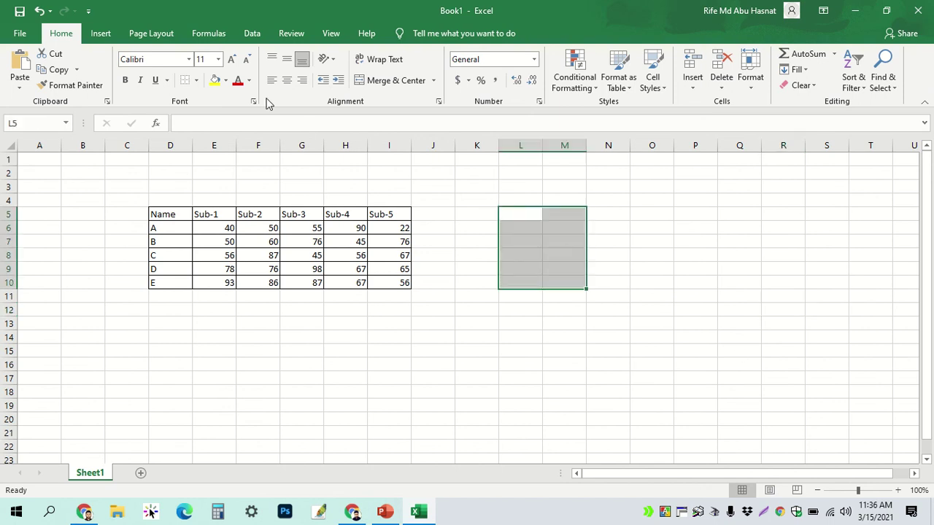
click(196, 80)
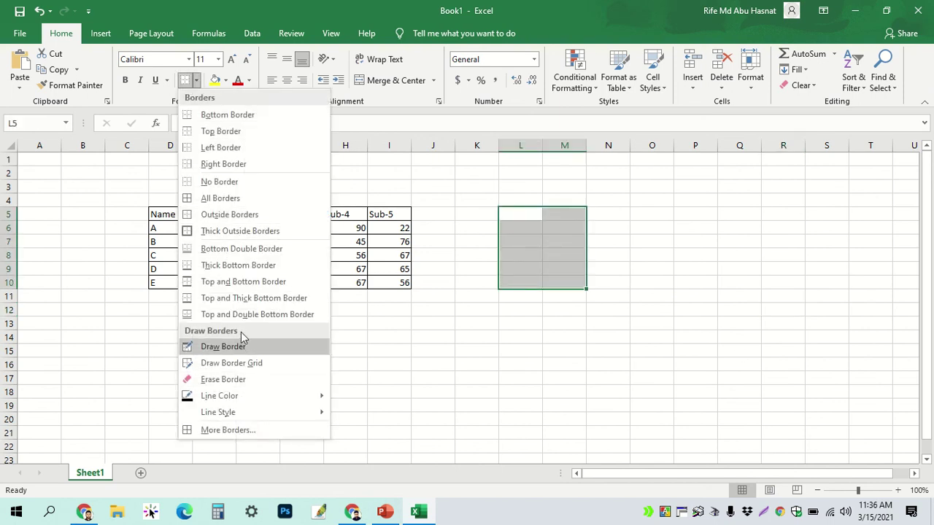
mouse_move(243, 416)
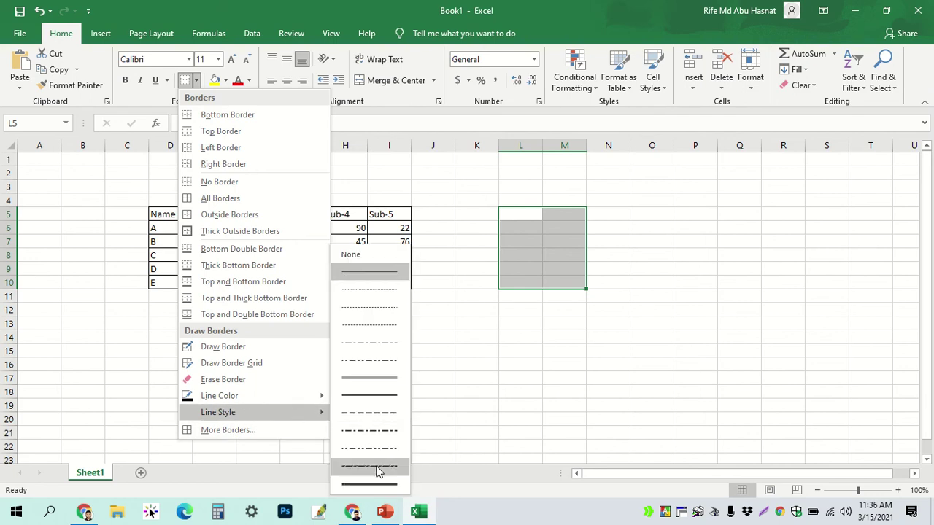
click(380, 378)
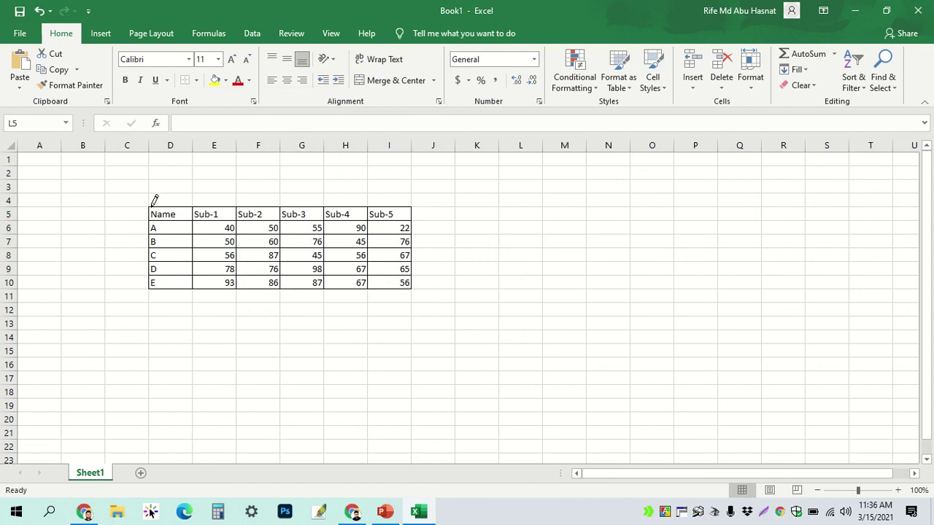
drag(152, 206, 401, 283)
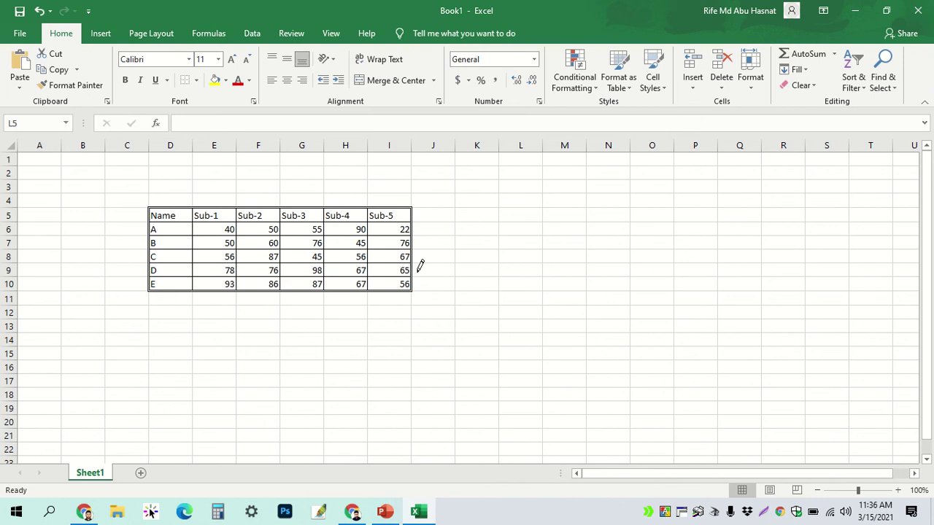
- Switch to a thin dotted line style and redraw it over D5:I10
click(197, 81)
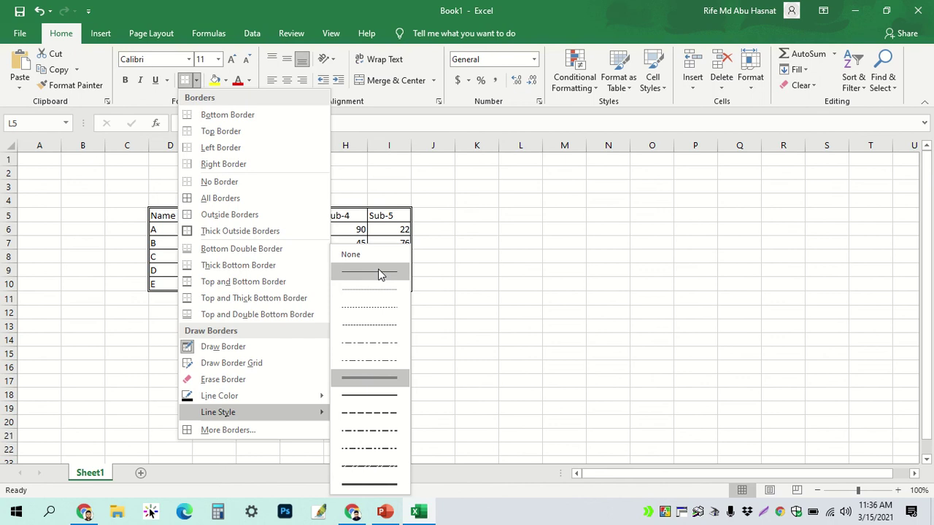
click(377, 289)
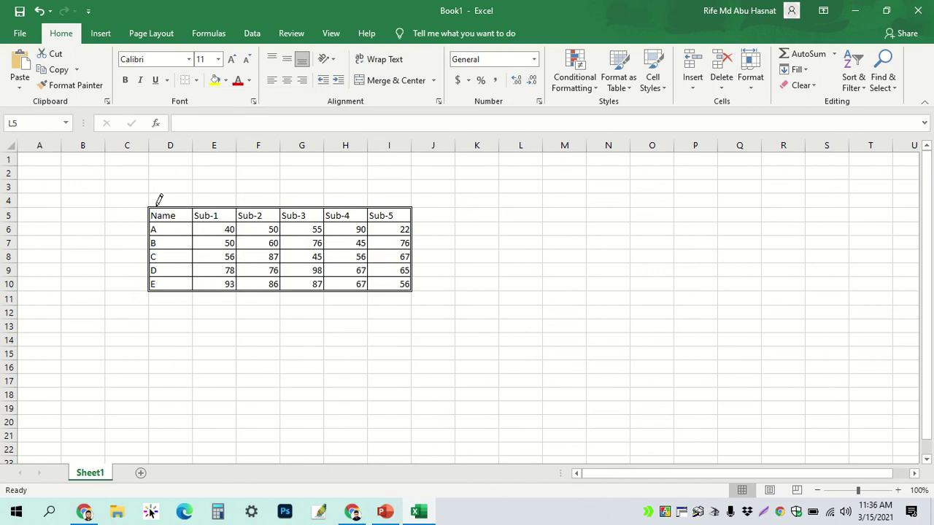
drag(152, 206, 406, 277)
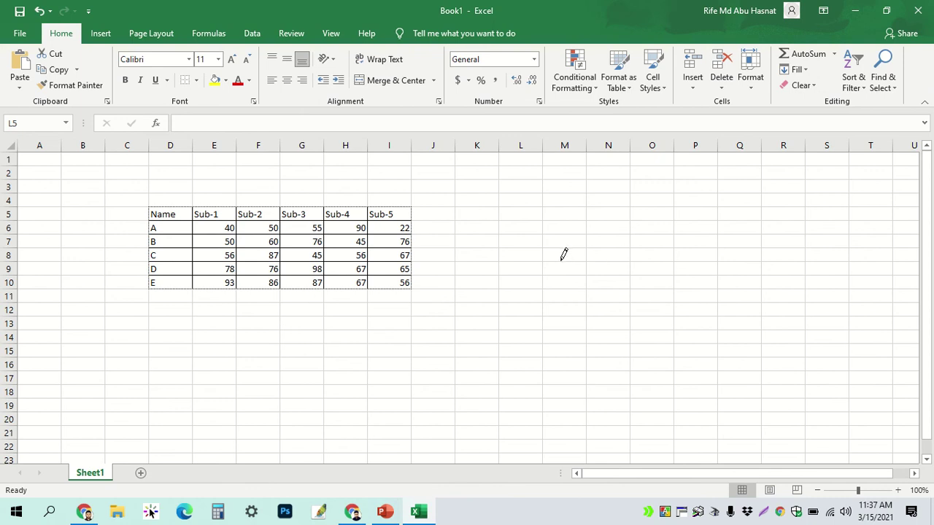
click(196, 81)
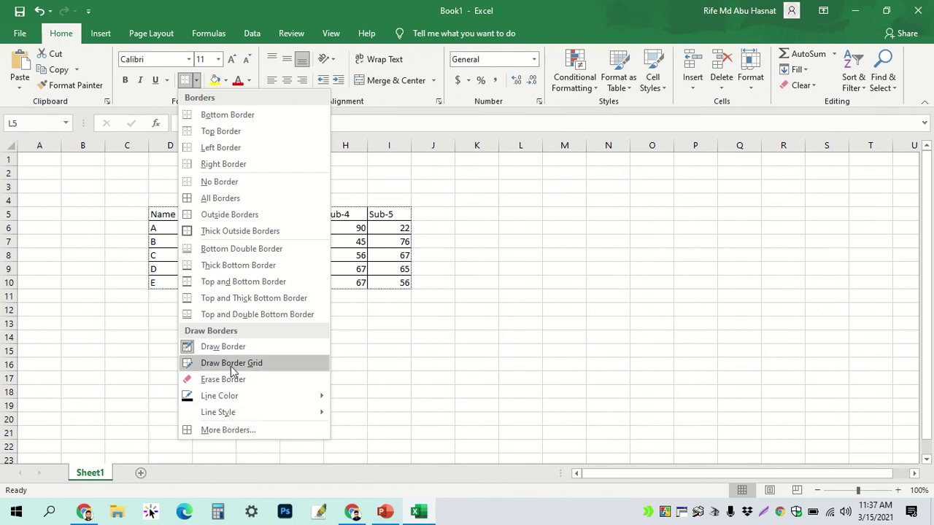
- Apply a thick outside border to L5:M10, then select and deselect the marks table
click(212, 232)
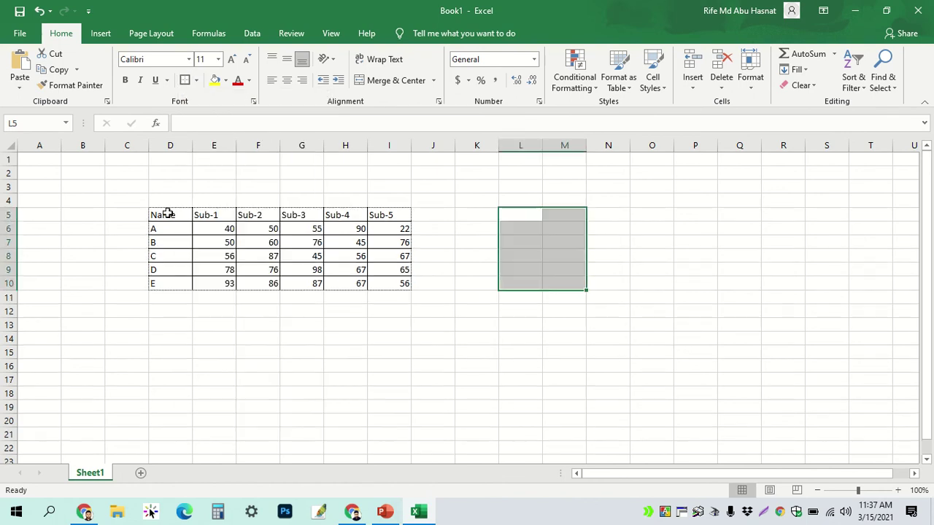
drag(167, 214, 379, 284)
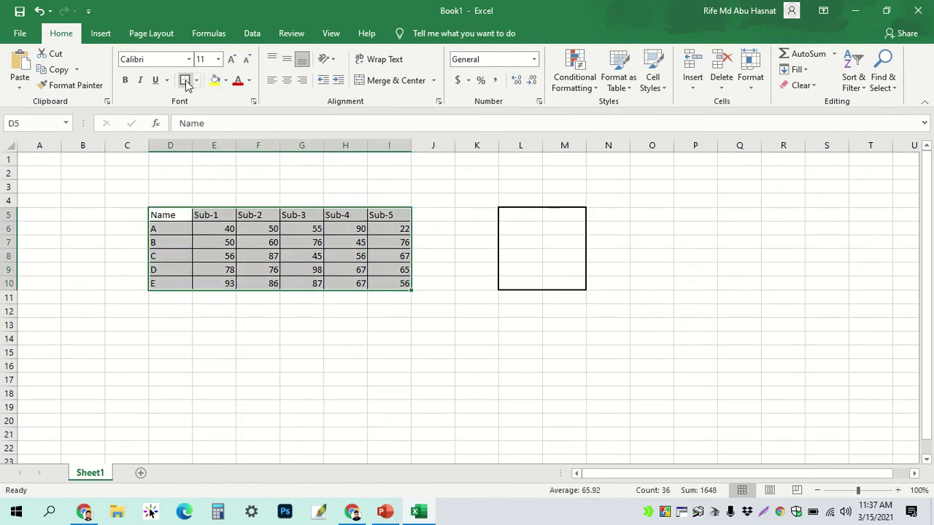
click(388, 352)
- Apply No Border to the K3:N12 block beside the marks table
drag(481, 187, 591, 309)
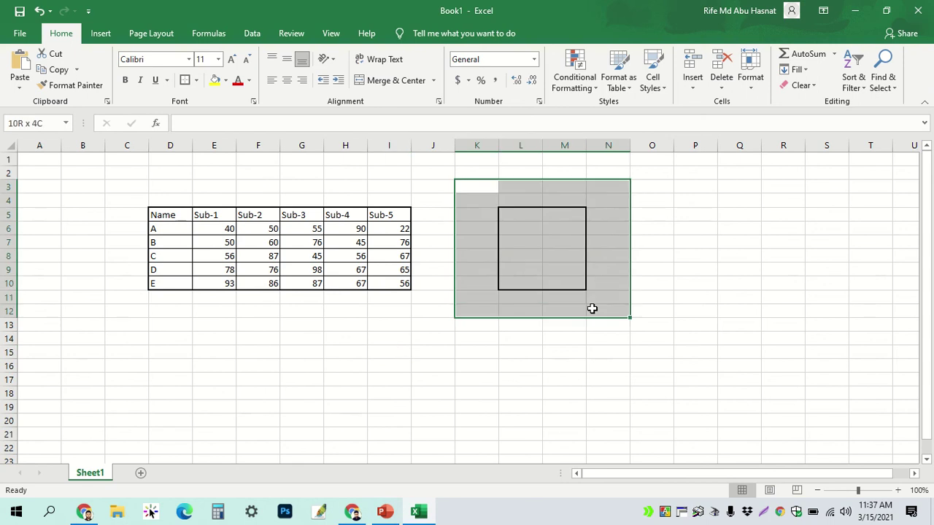
click(197, 80)
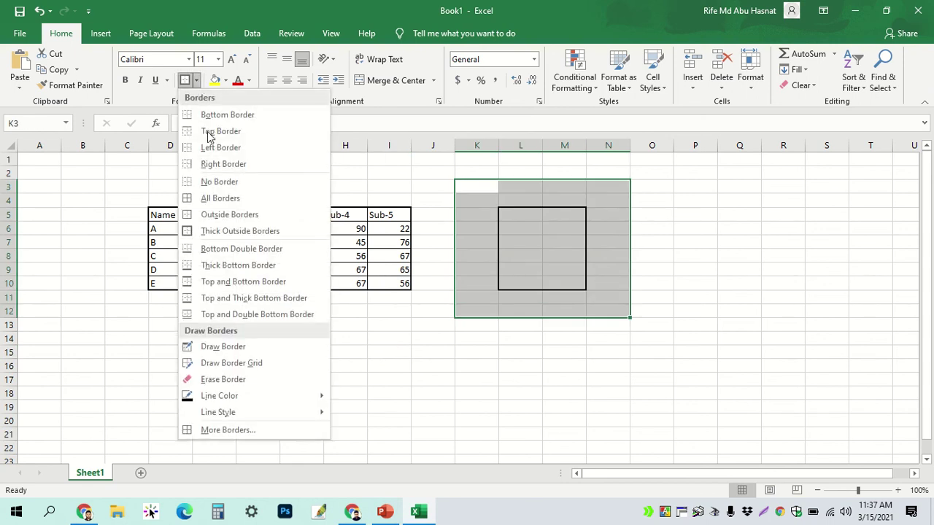
click(226, 181)
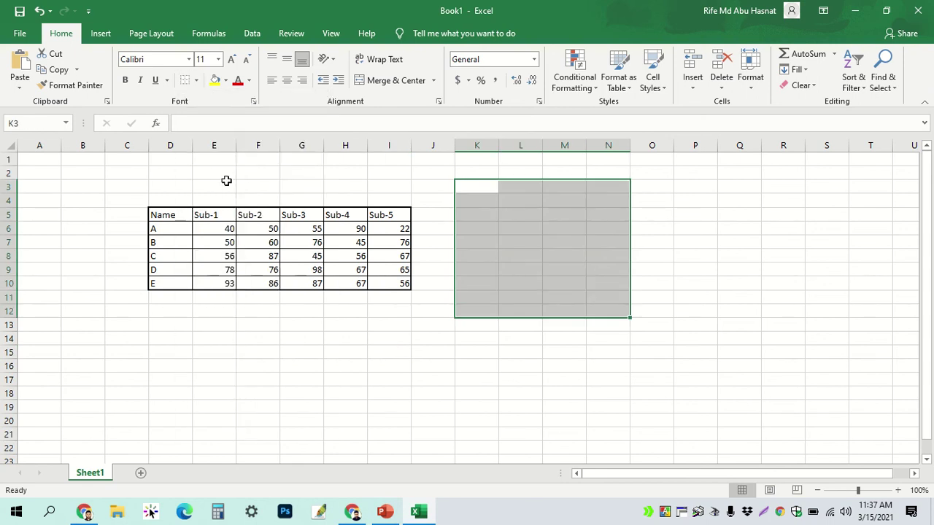
click(302, 375)
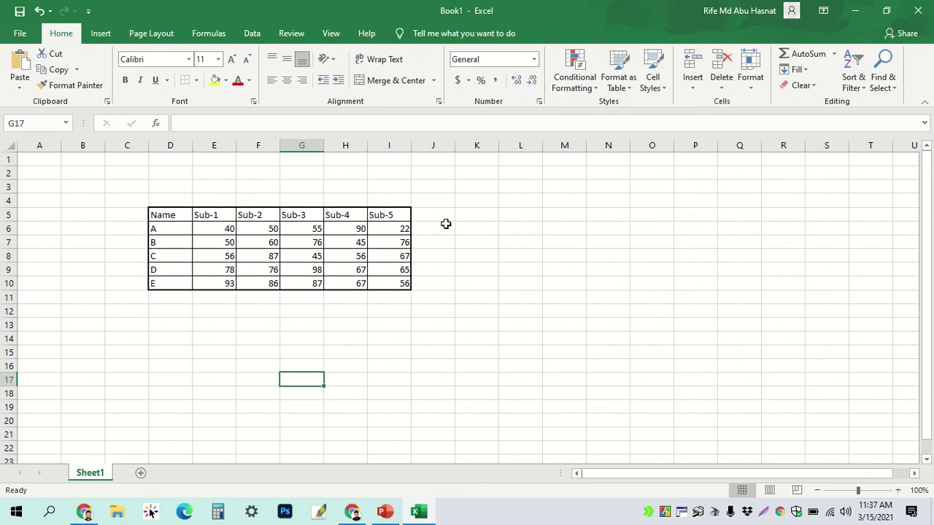
- Enter the headings Total, Avg, Min, Max and Gread in cells K5 through O5
click(481, 217)
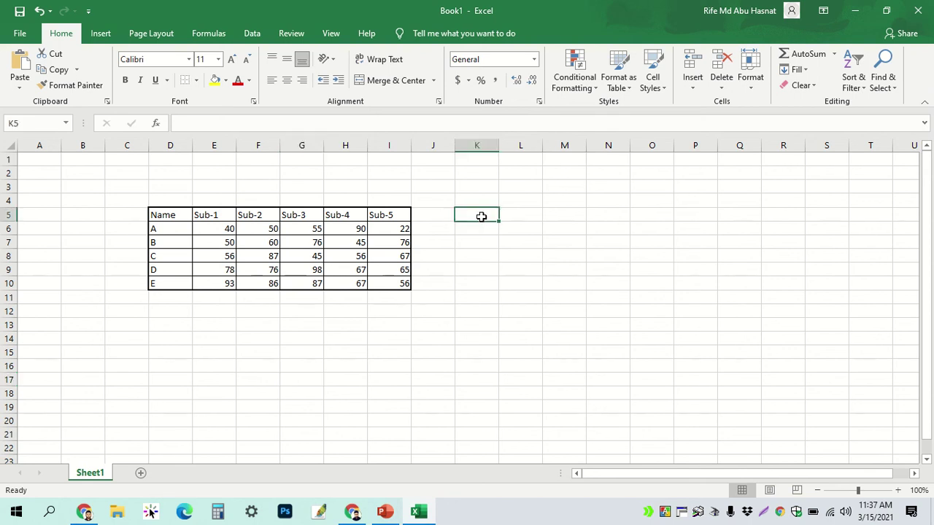
text(Su)
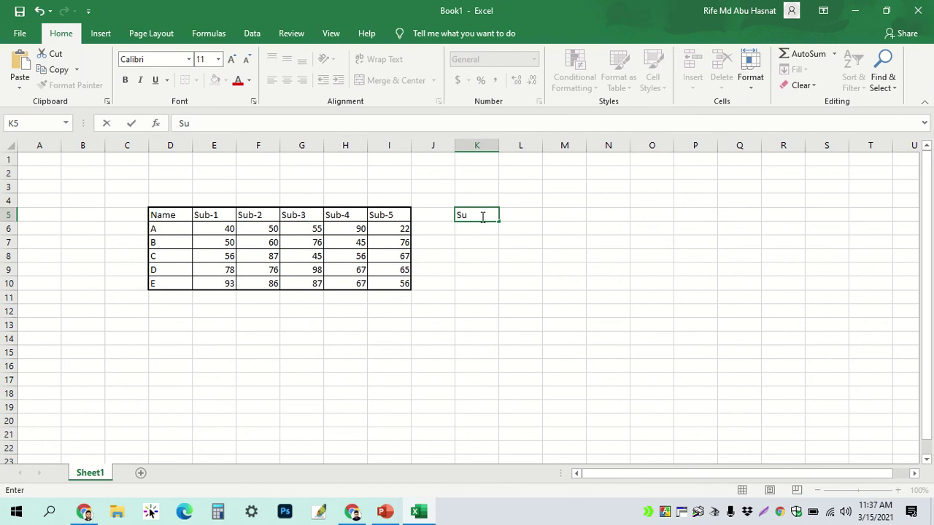
key(BackSpace)
key(BackSpace)
key(Tab)
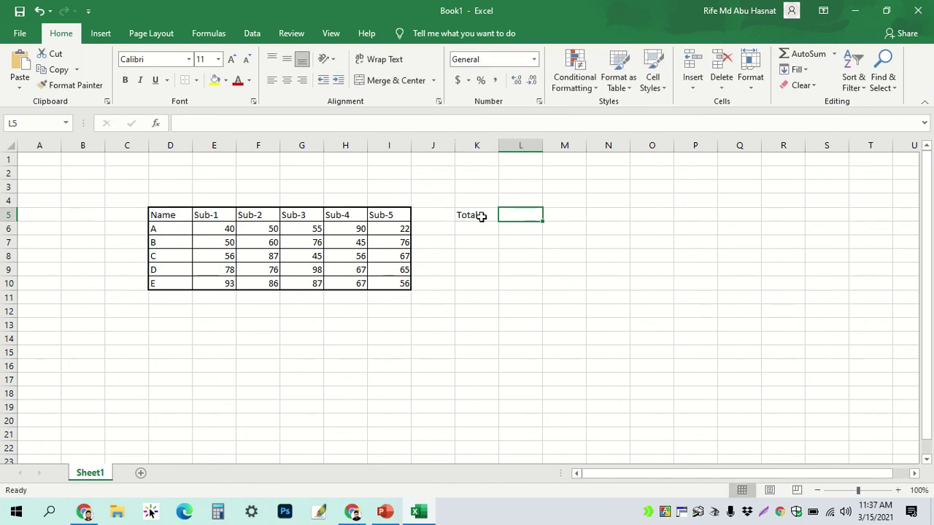
text(Avg)
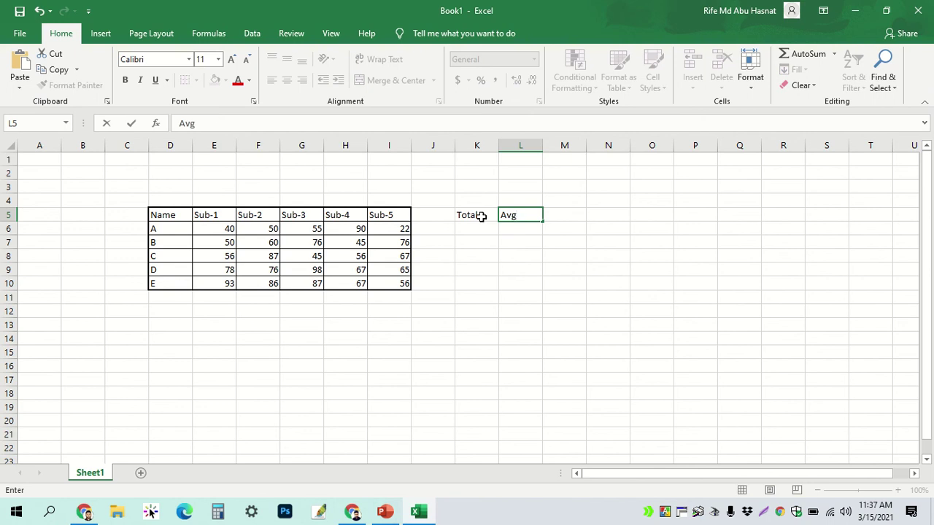
key(Tab)
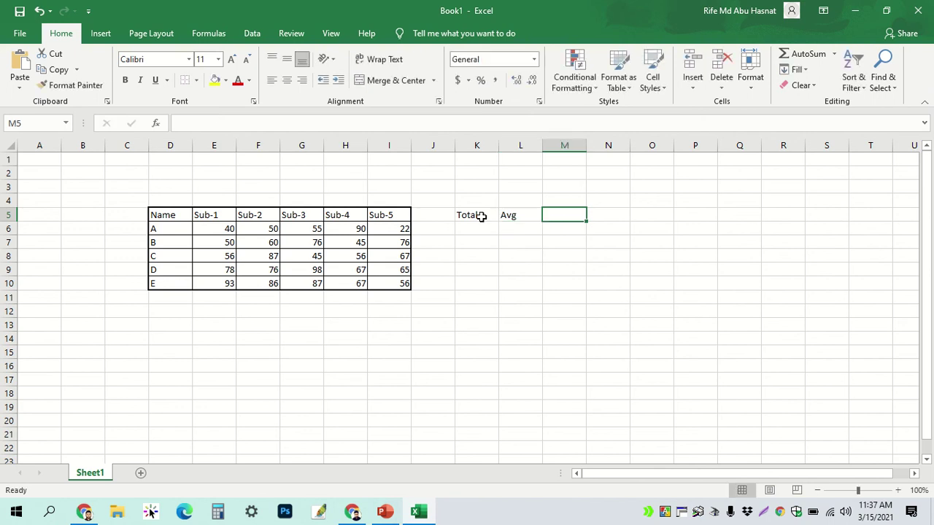
text(Min)
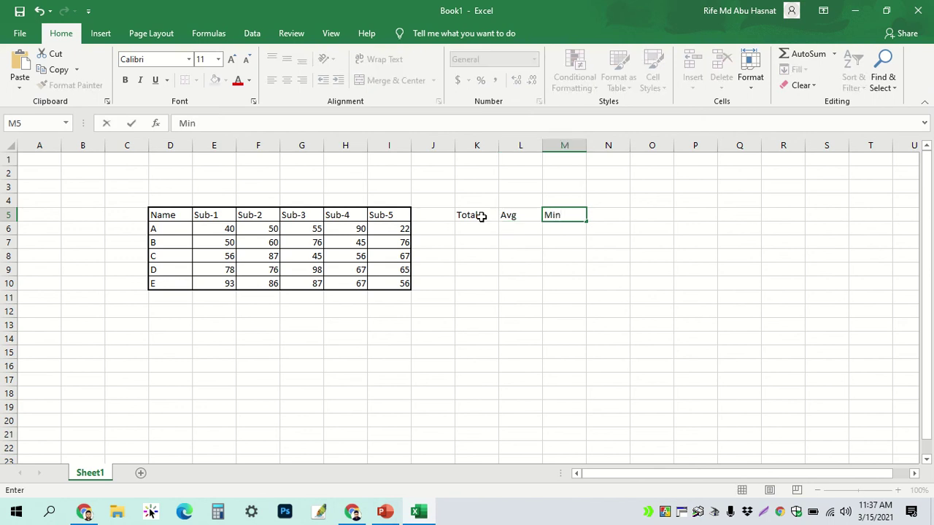
key(Tab)
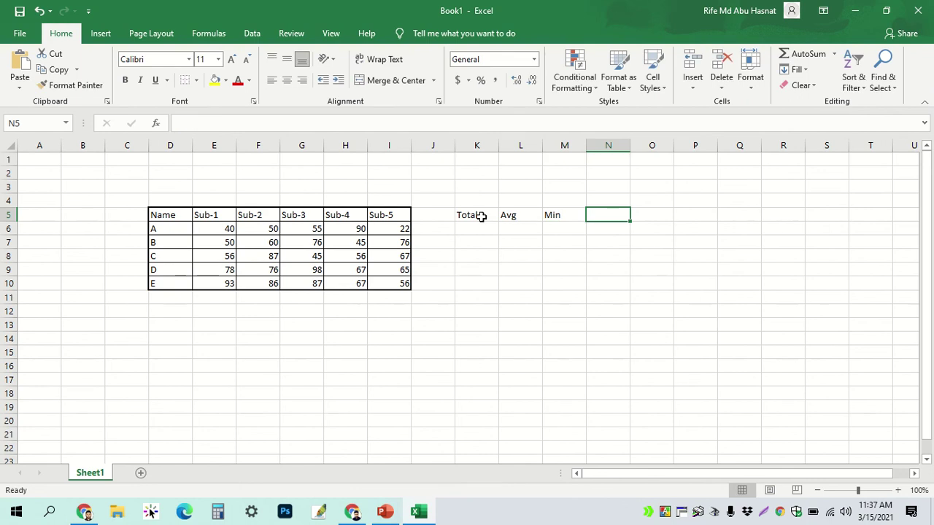
text(Max)
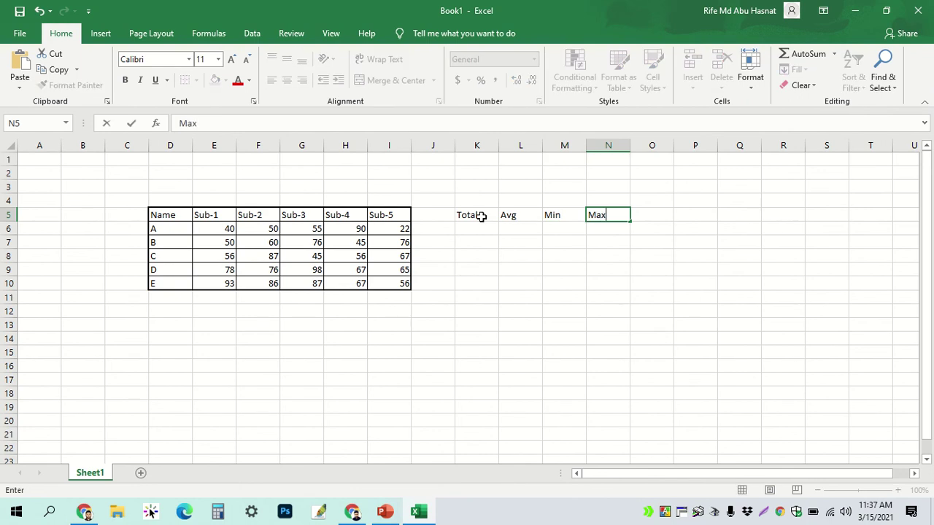
key(Tab)
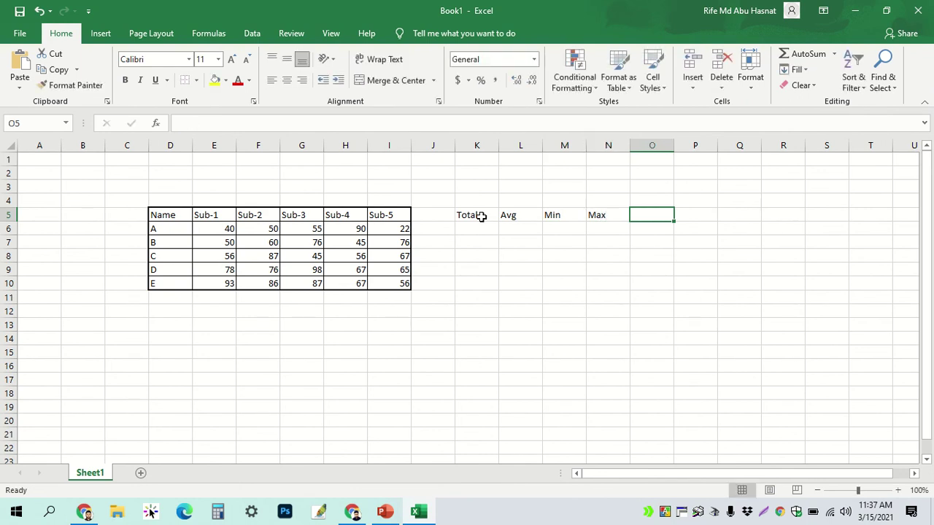
text(Gread)
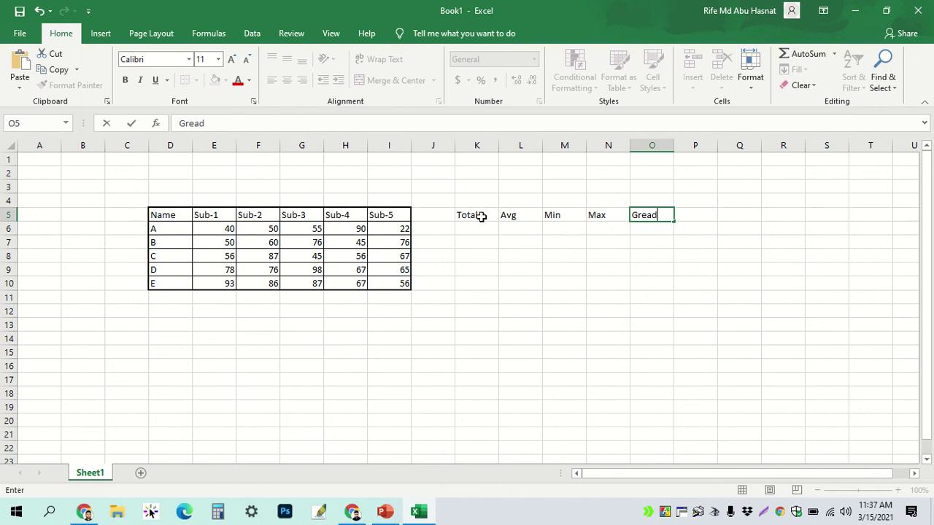
key(Return)
click(620, 326)
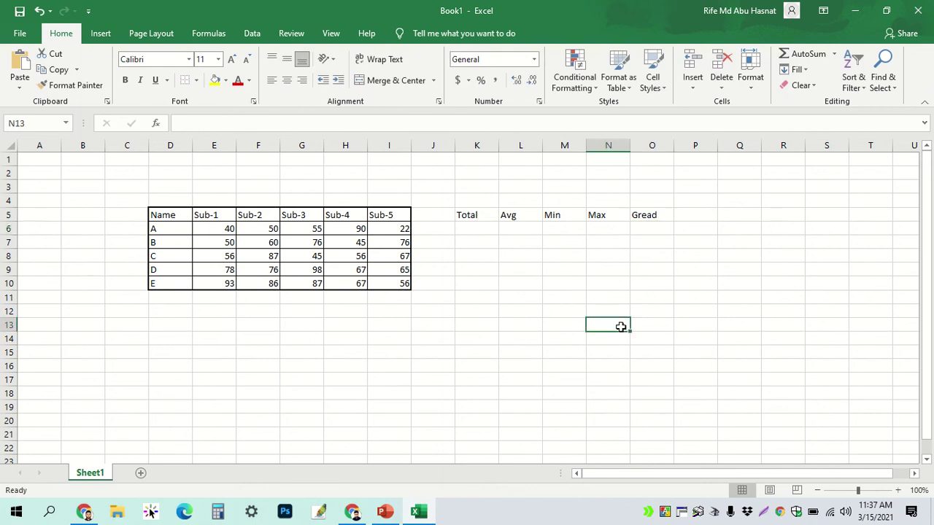
- Enter =SUM(E6:I6) in K6 so student A's total shows 257
click(473, 229)
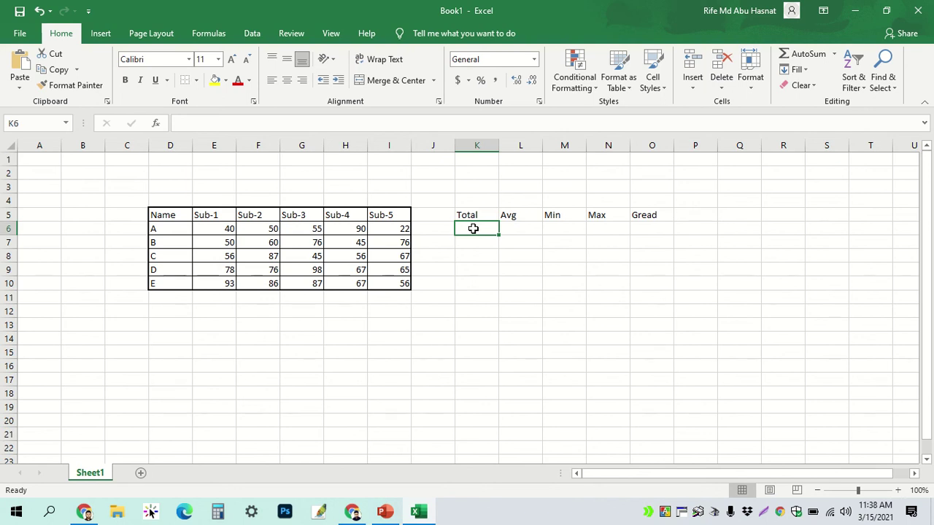
text(=S)
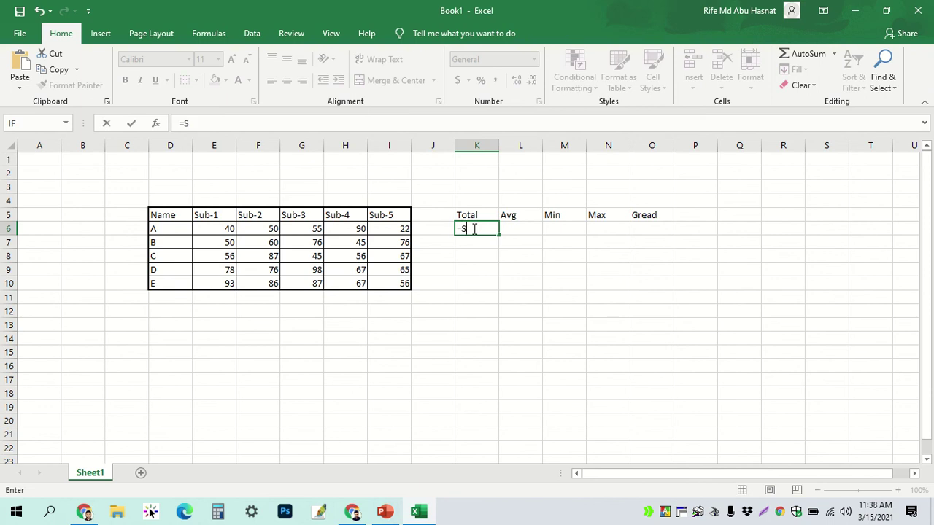
text(um)
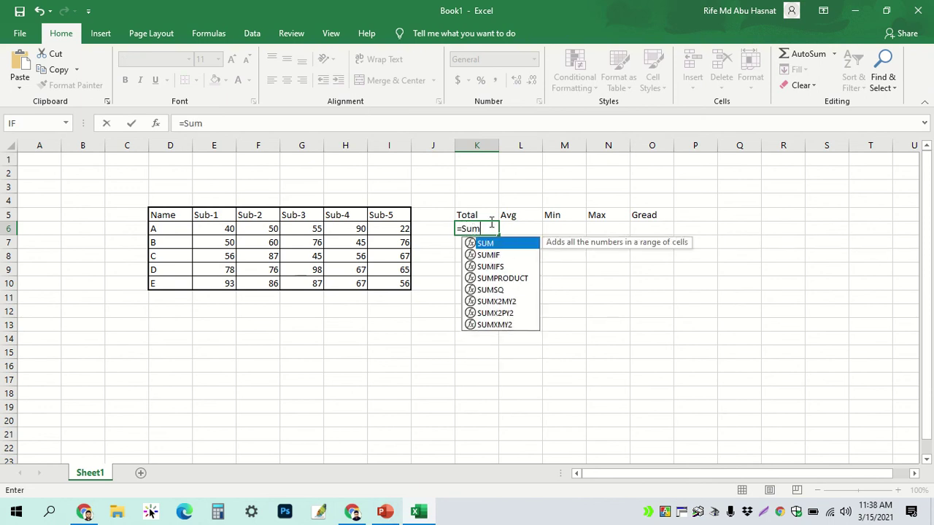
text(()
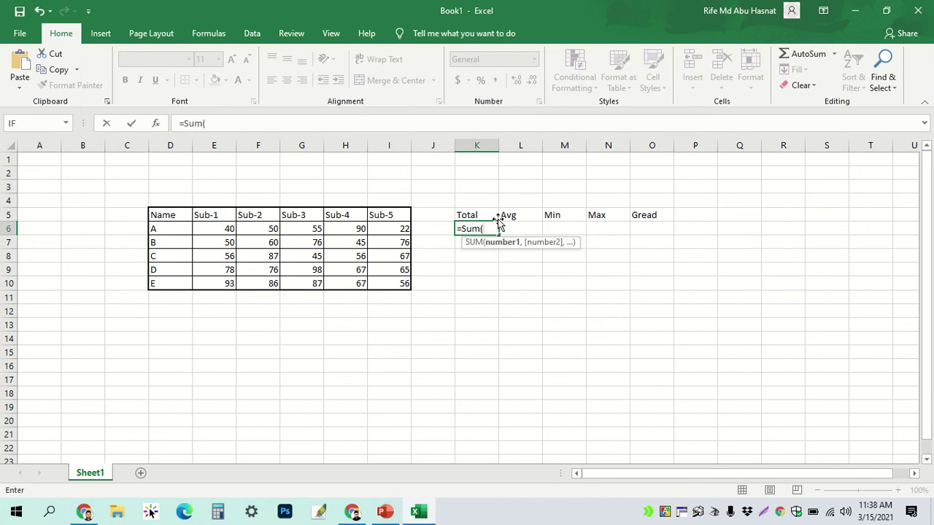
drag(211, 228, 394, 232)
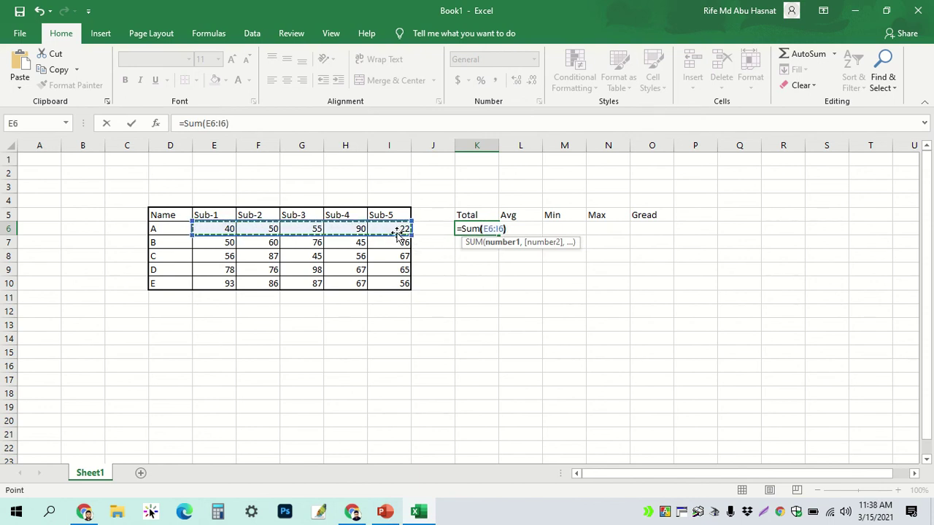
text())
key(Return)
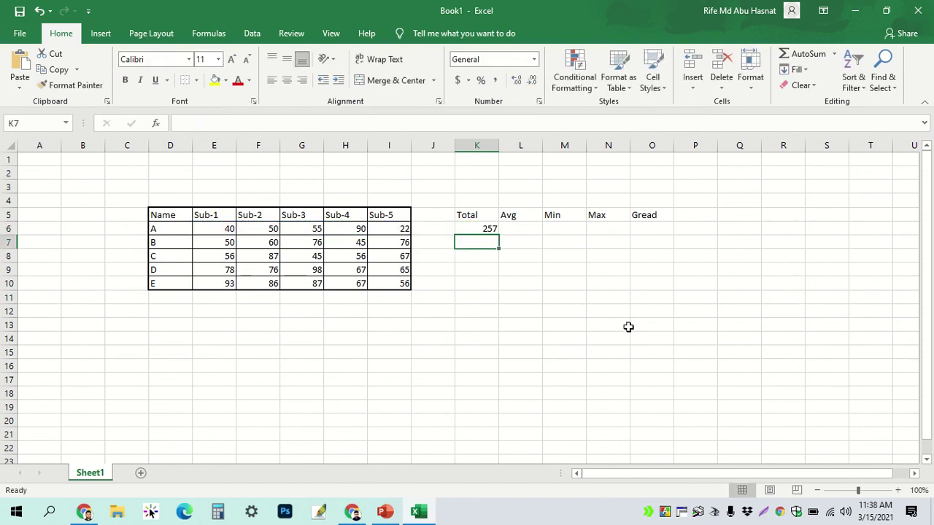
click(569, 310)
- Fill K6's SUM formula down to K10 for students B to E
click(488, 229)
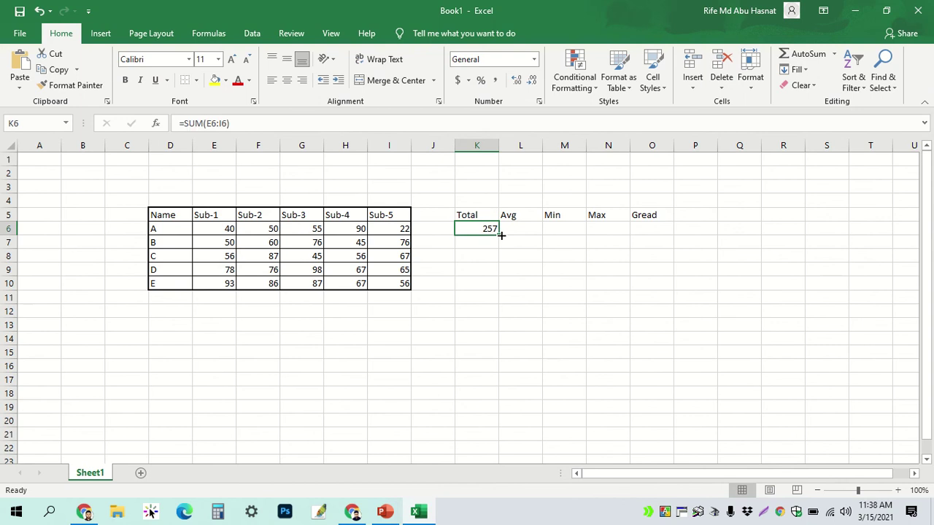
drag(501, 235, 499, 292)
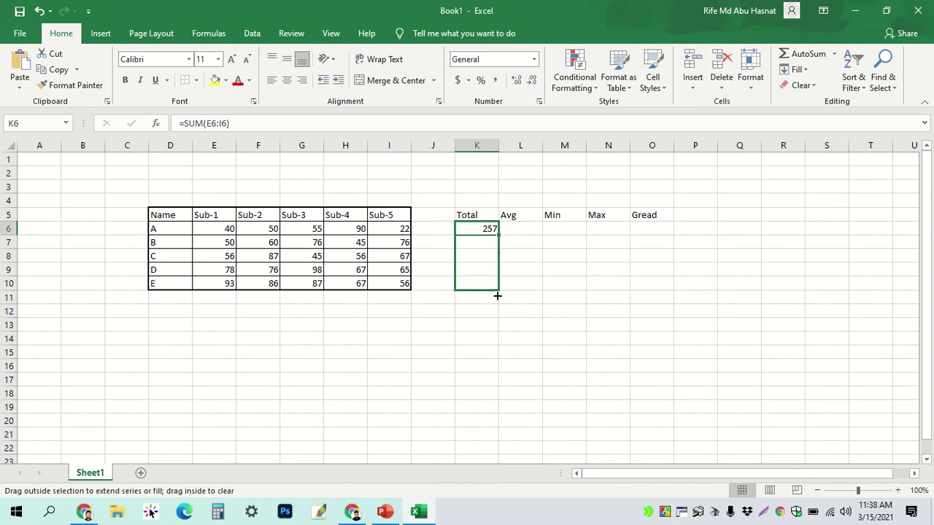
click(437, 400)
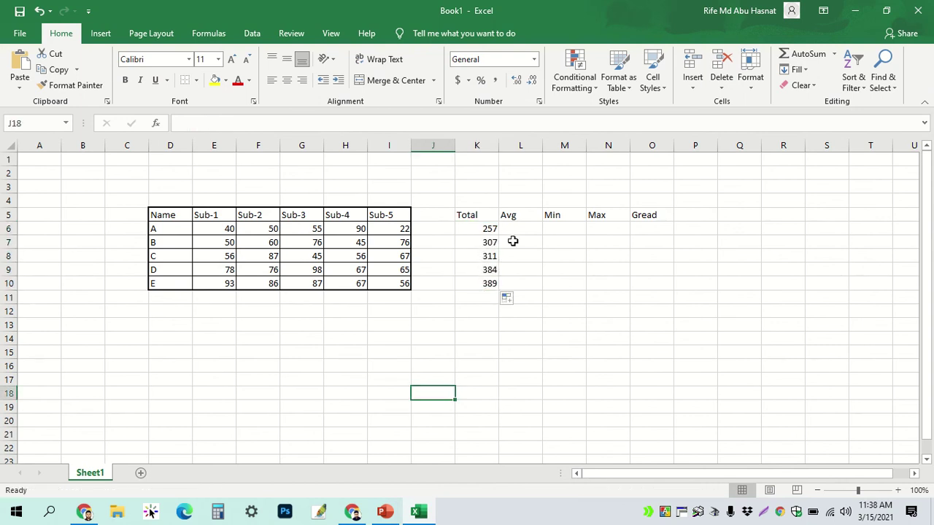
click(466, 229)
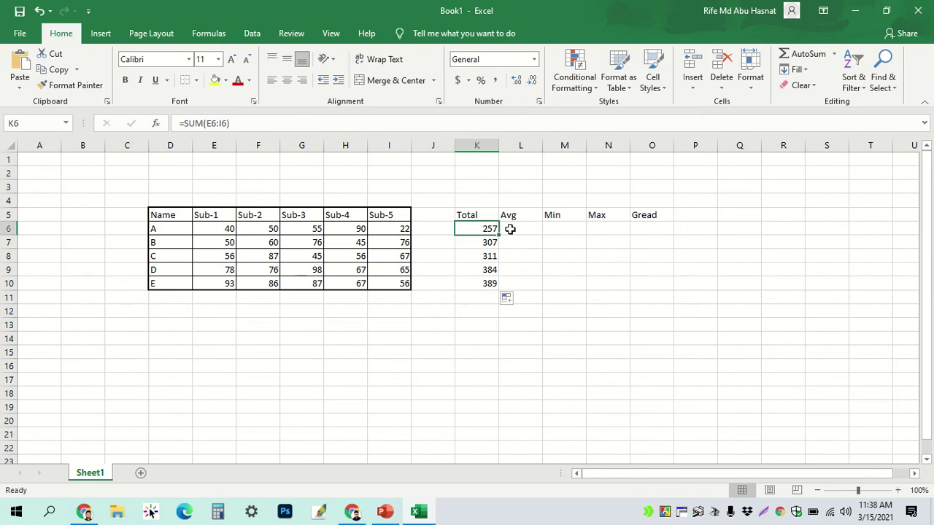
click(553, 279)
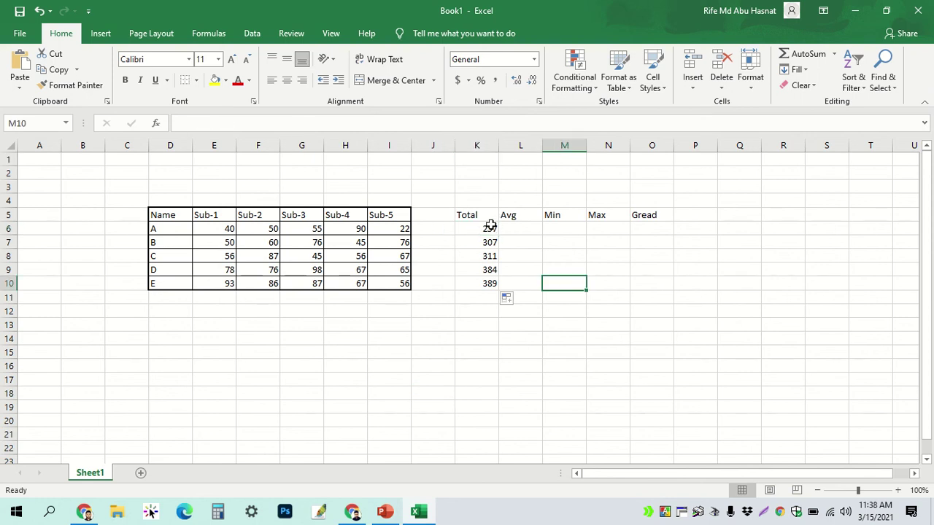
click(476, 231)
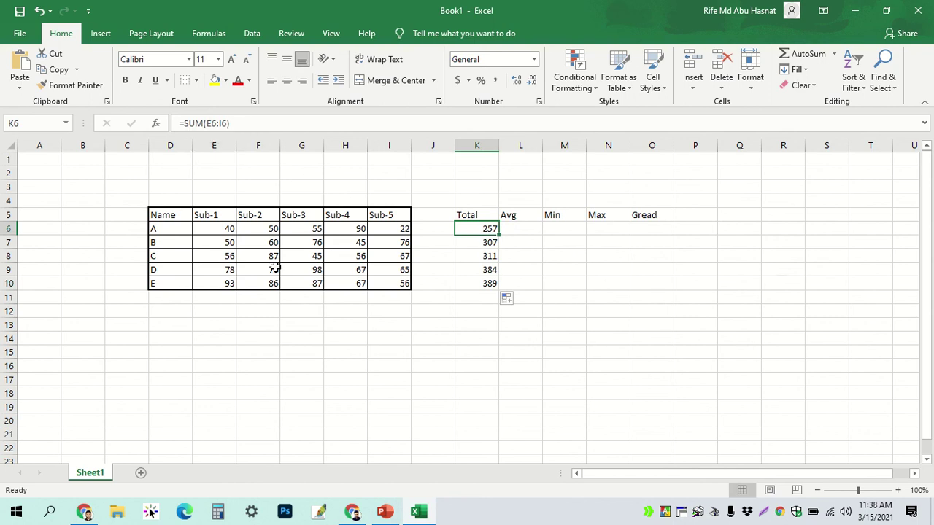
drag(245, 122, 161, 126)
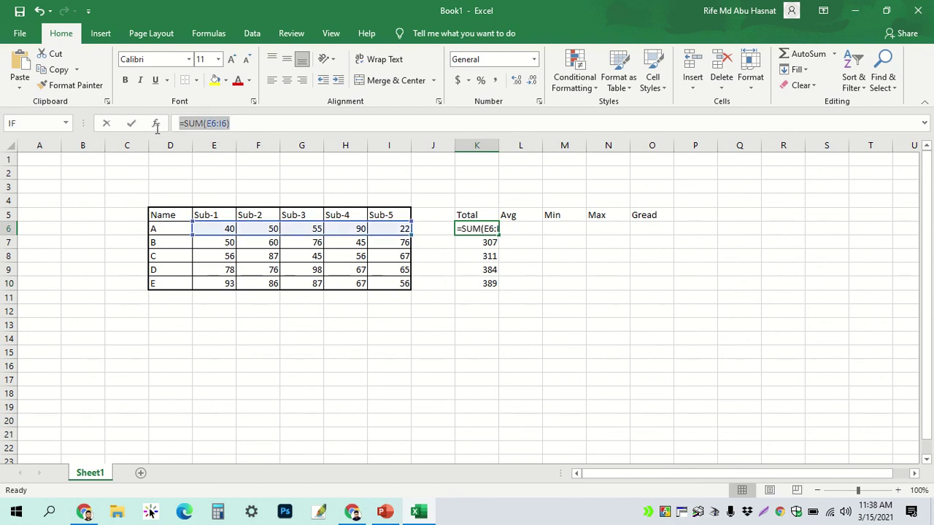
click(252, 124)
key(Return)
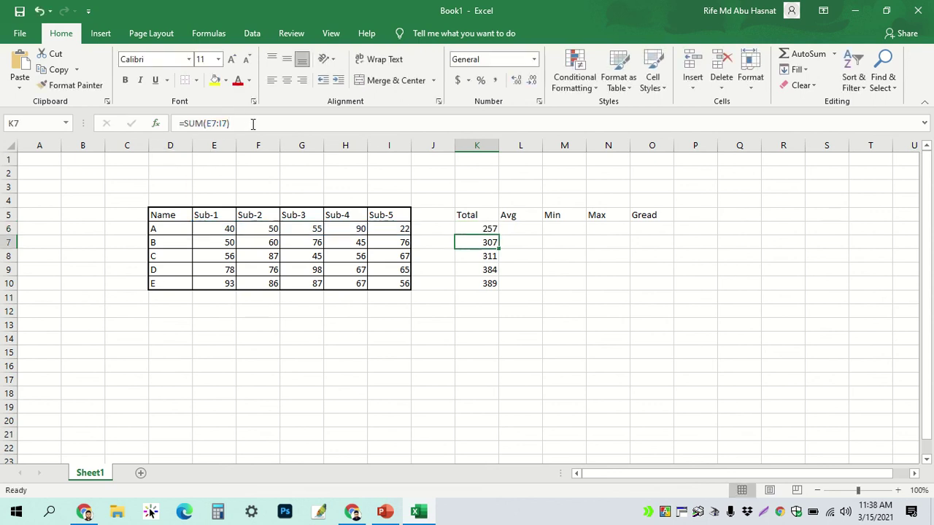
click(477, 229)
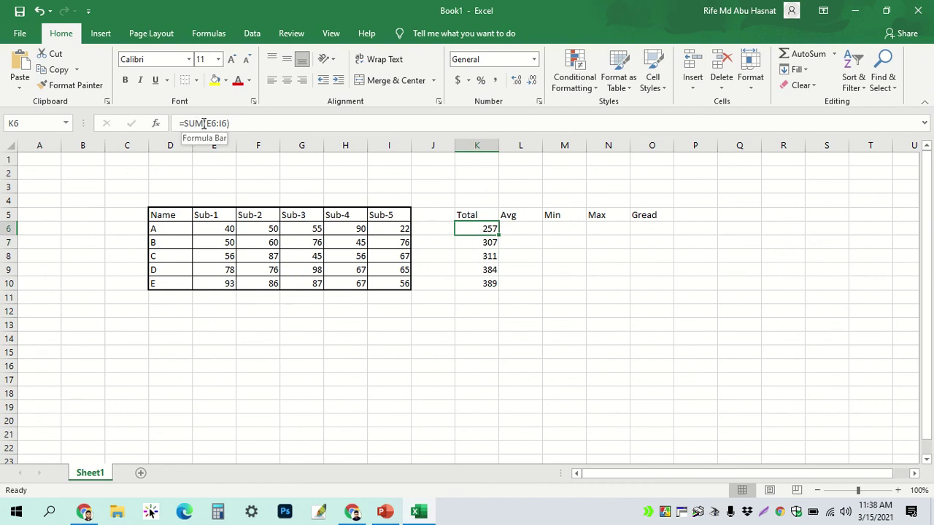
click(514, 229)
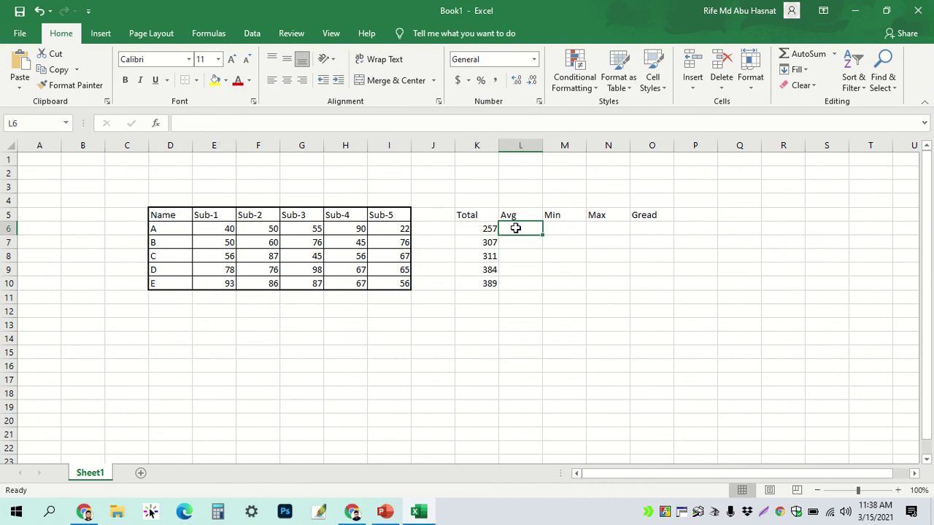
- Enter =AVERAGE(E6:I6) in L6 so student A's average shows 51.4
text(=)
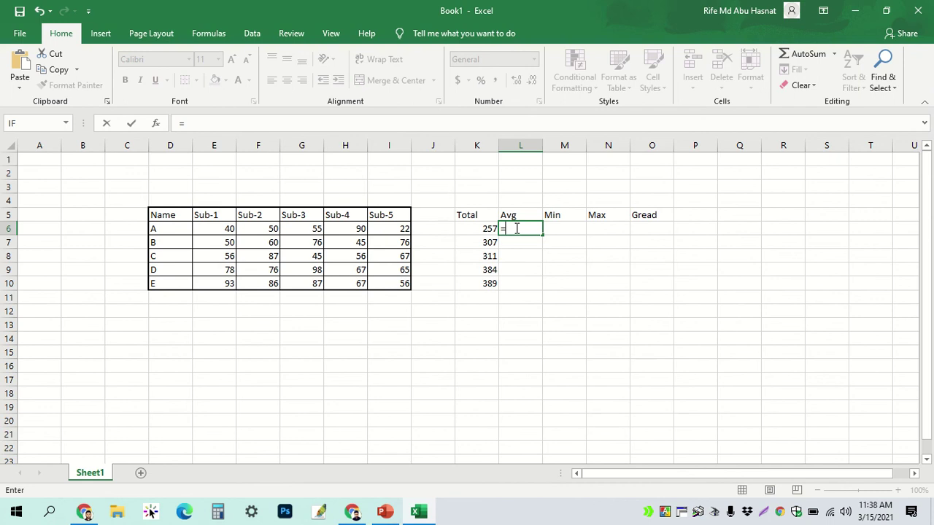
text(Av)
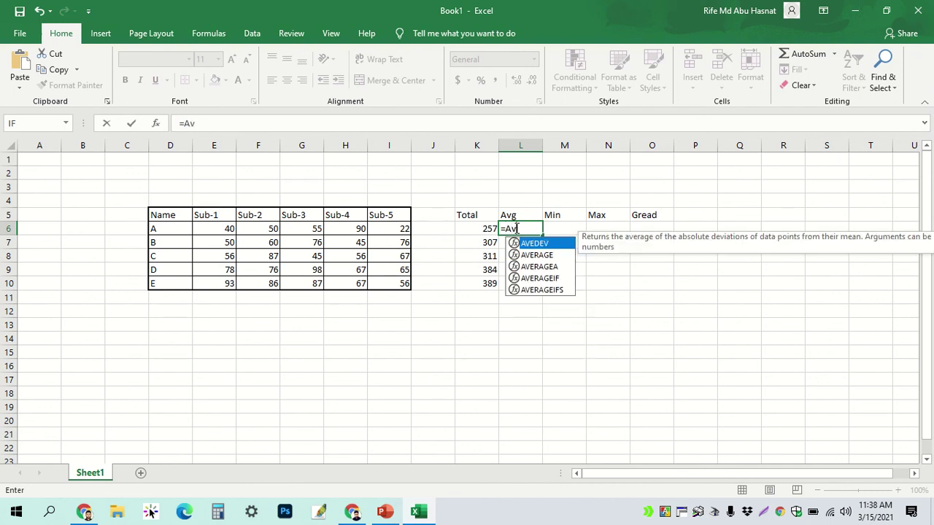
text(et)
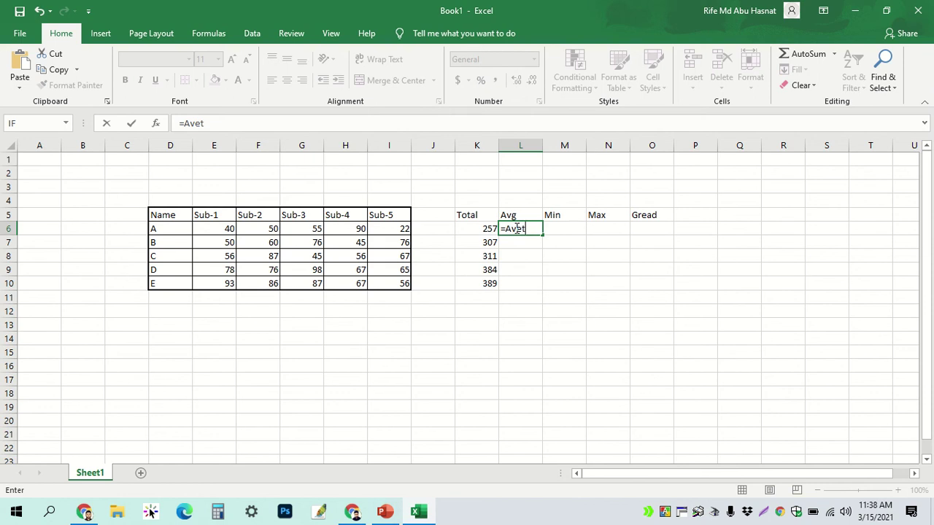
key(BackSpace)
key(BackSpace)
text(V)
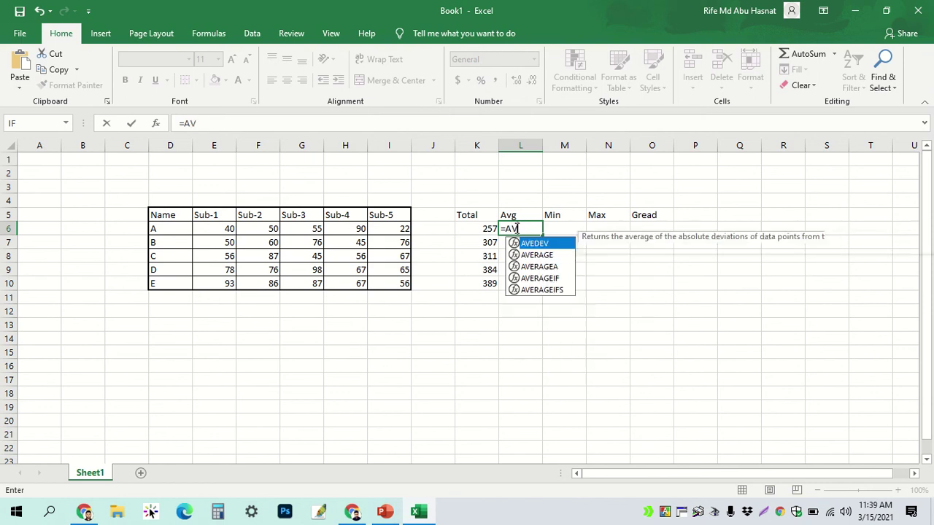
text(ERA)
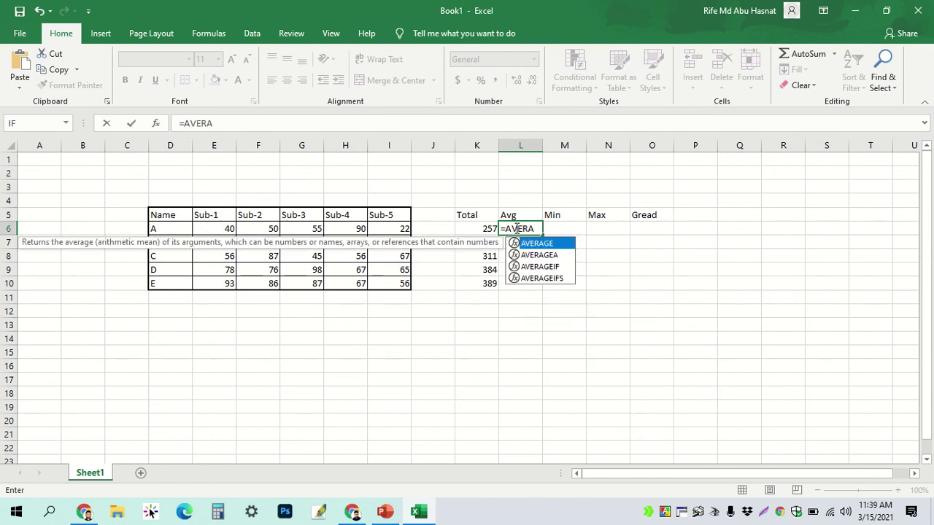
text(GE)
text(()
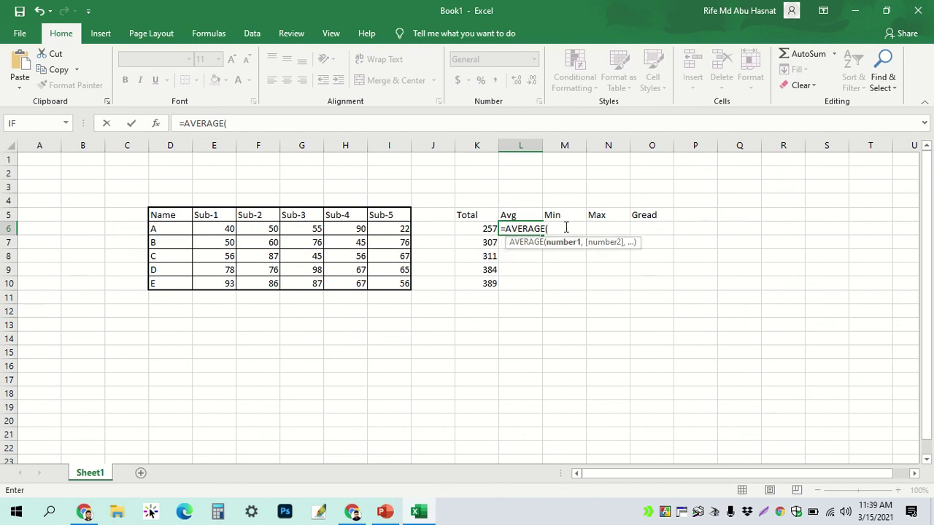
drag(220, 229, 381, 228)
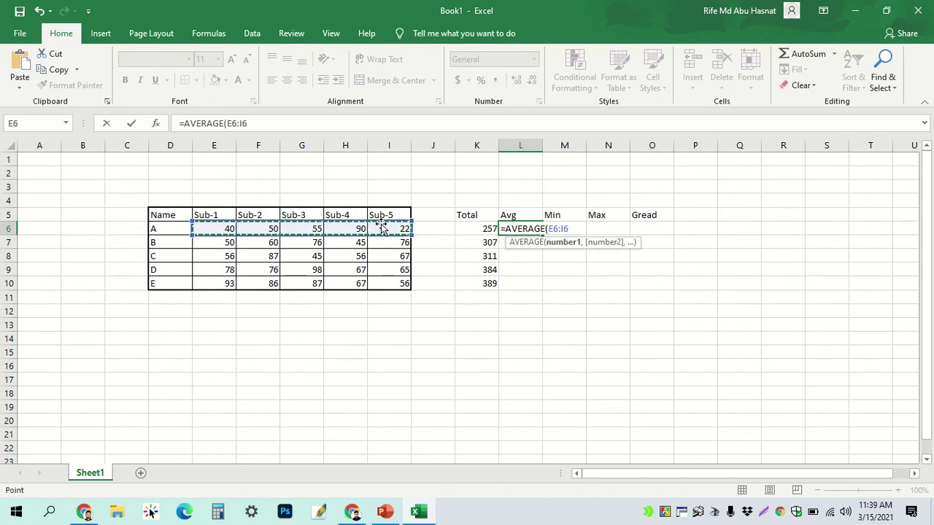
text())
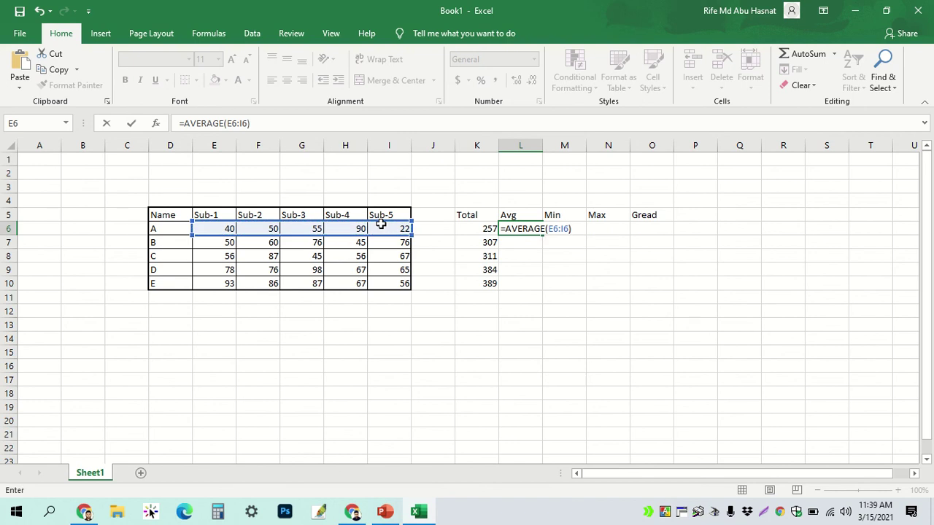
key(Return)
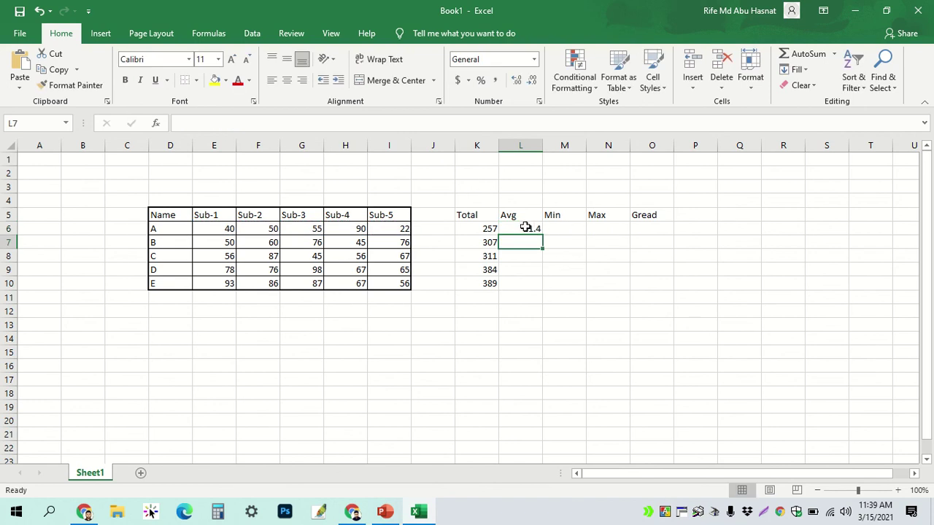
click(525, 229)
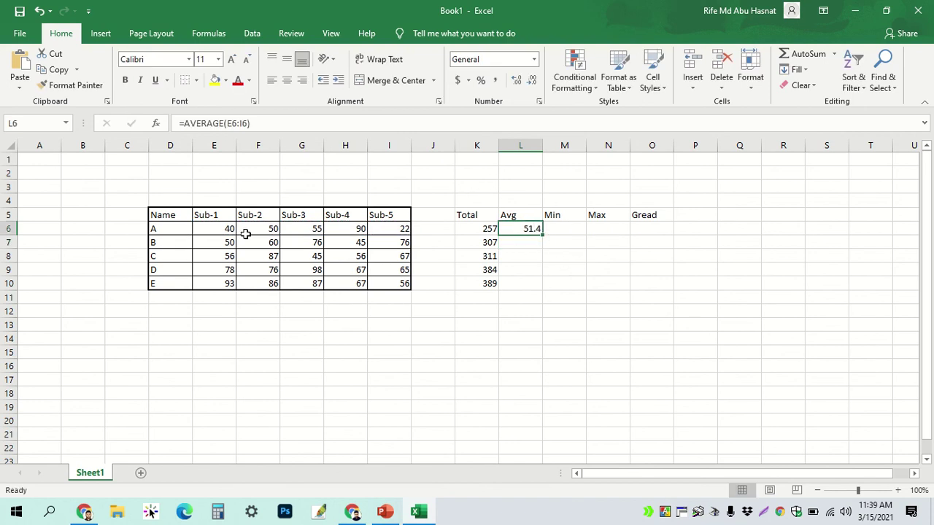
drag(224, 229, 392, 231)
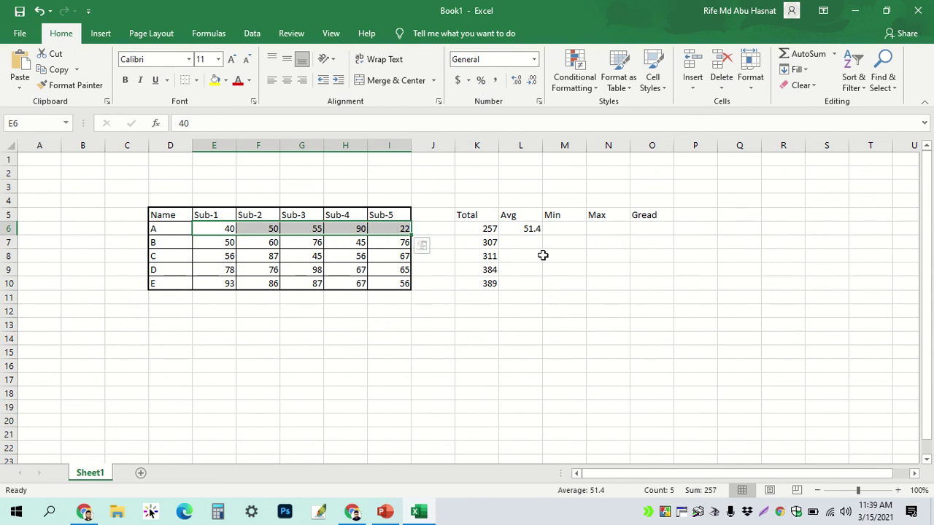
click(560, 227)
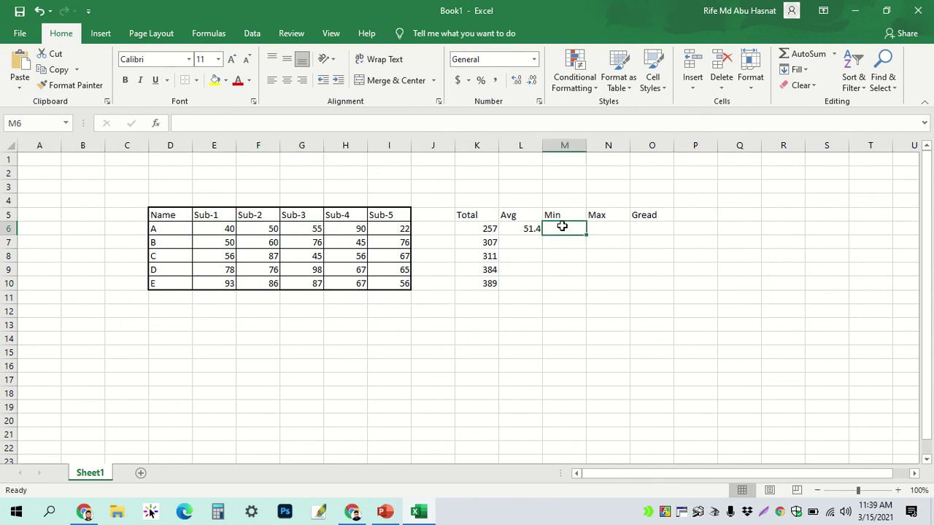
- Correct M6's #NAME? error to =MIN(E6:I6) so student A's minimum shows 22
text(=M)
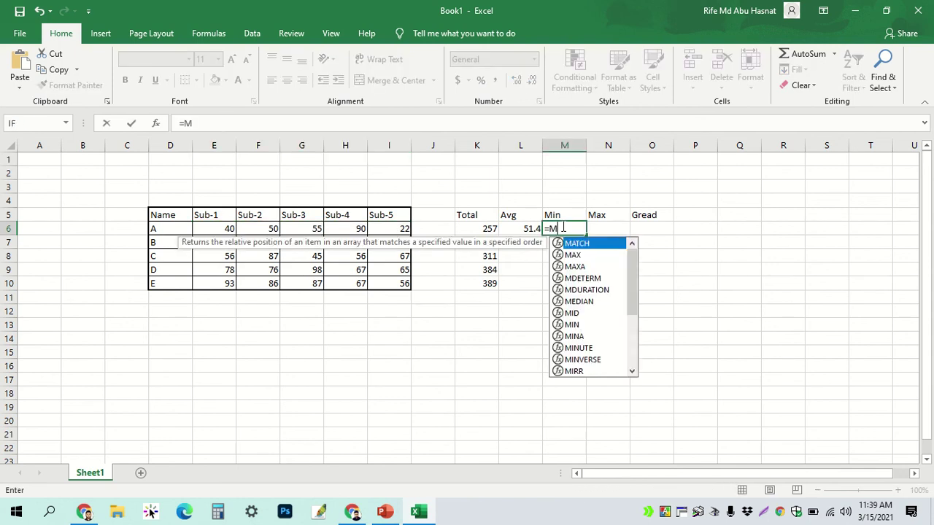
text(i)
key(Down)
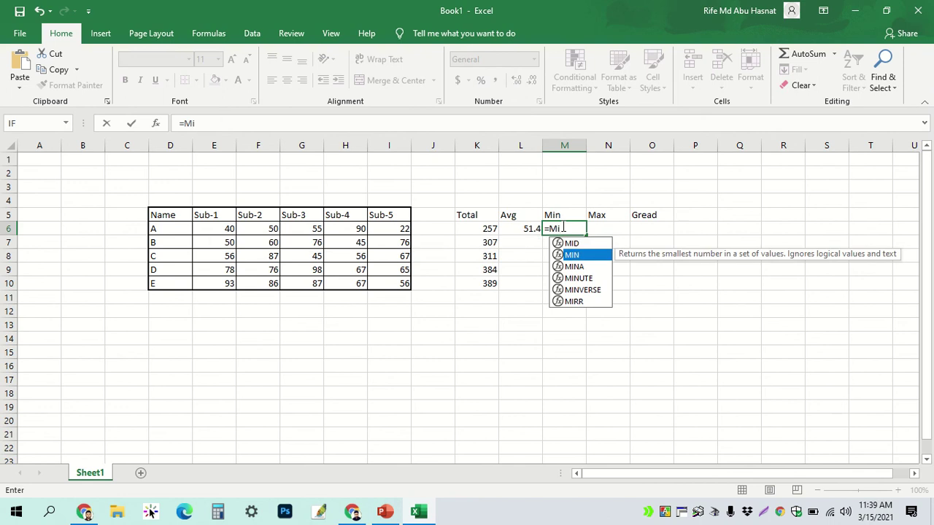
key(Return)
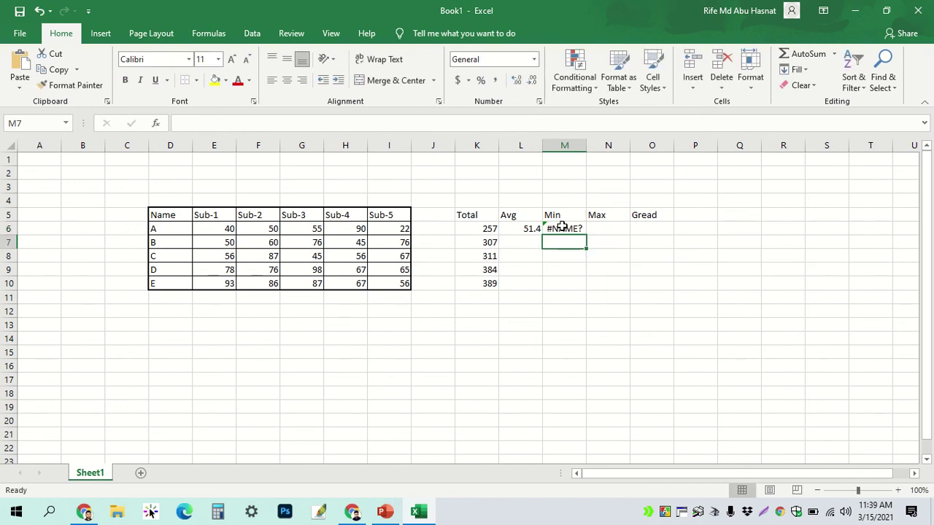
click(562, 228)
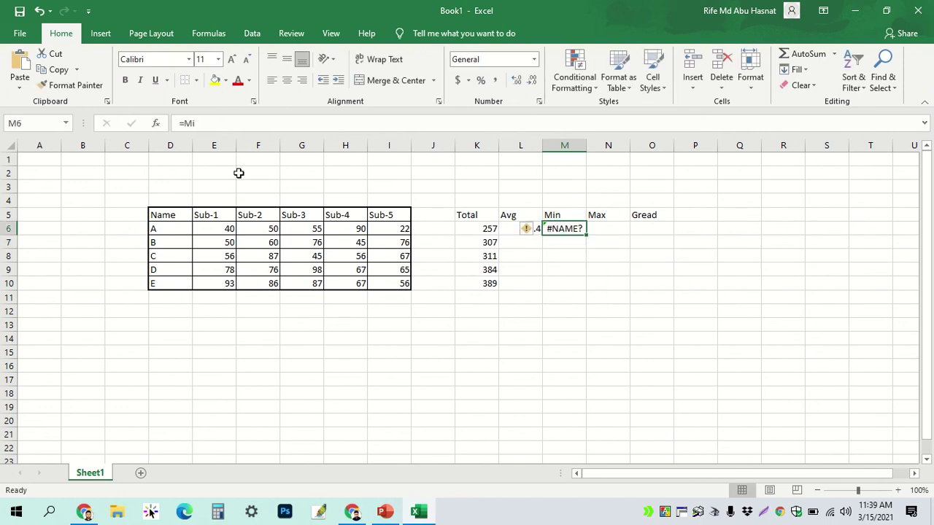
click(259, 124)
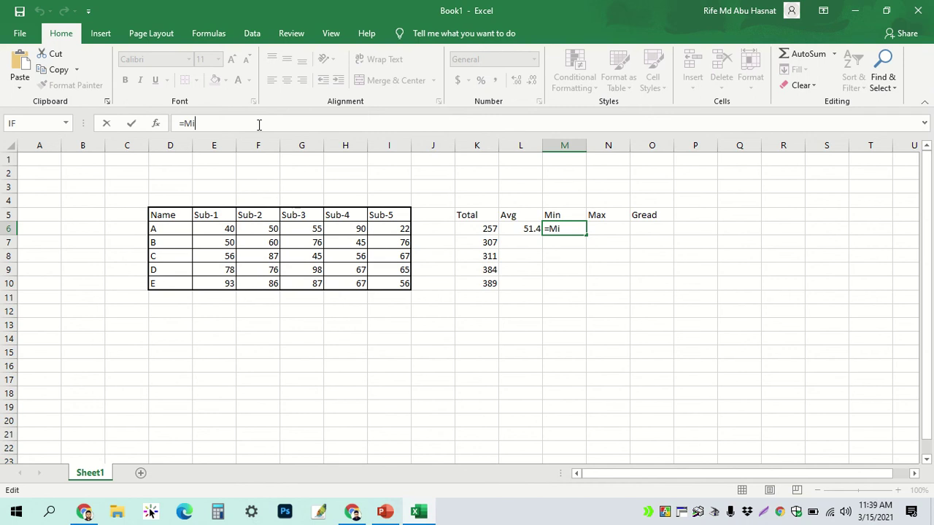
text(n()
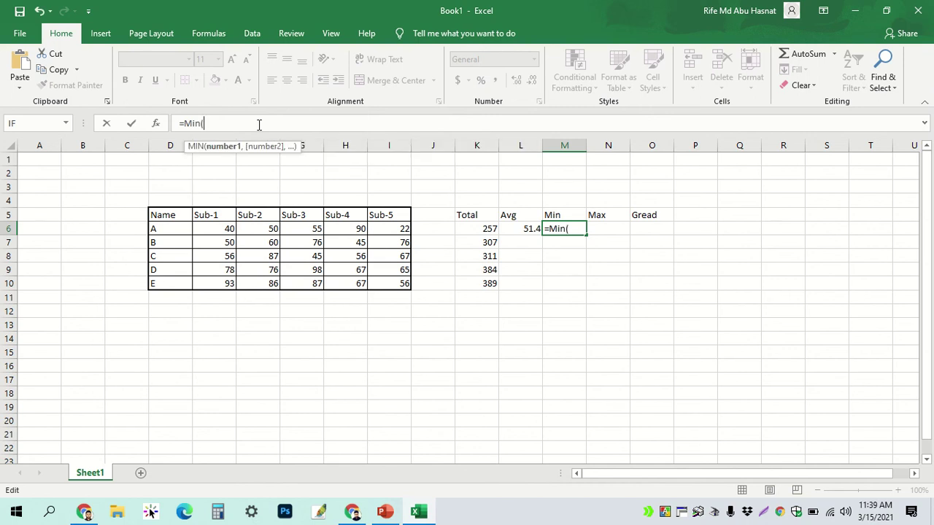
drag(212, 229, 392, 231)
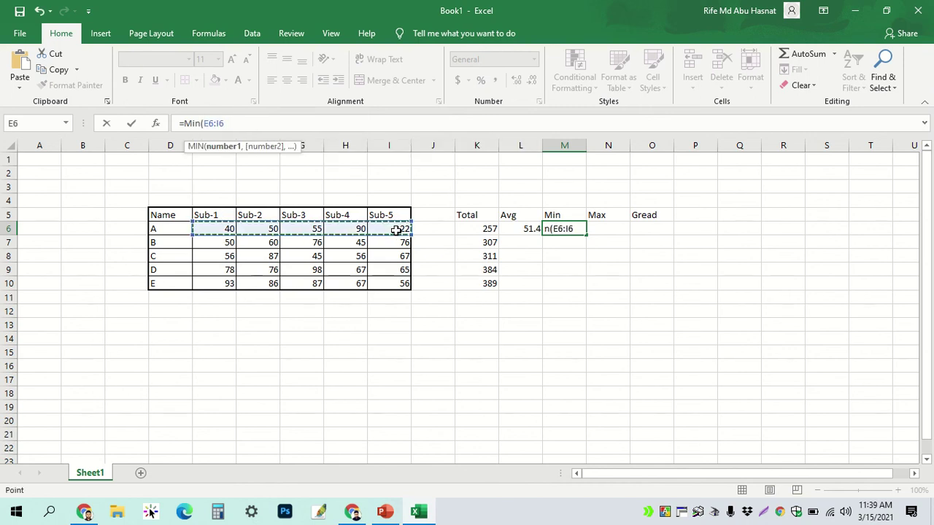
text())
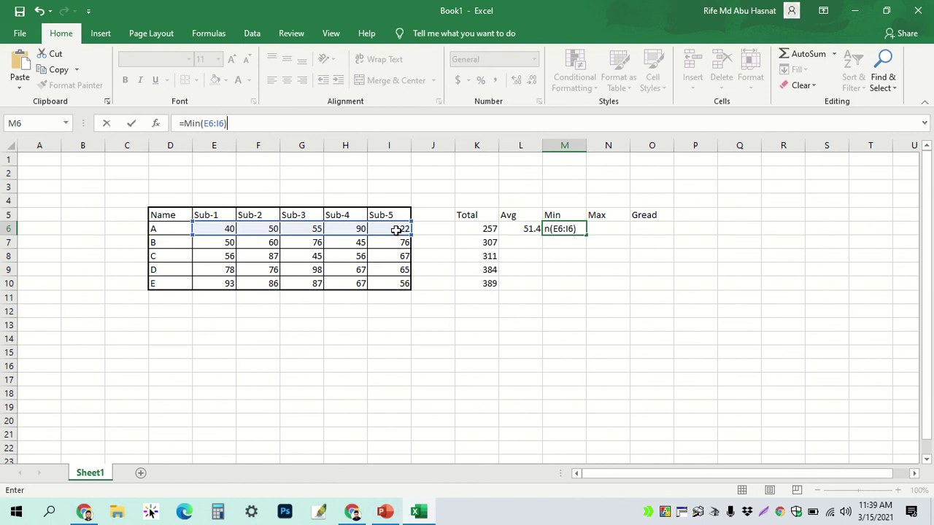
key(Return)
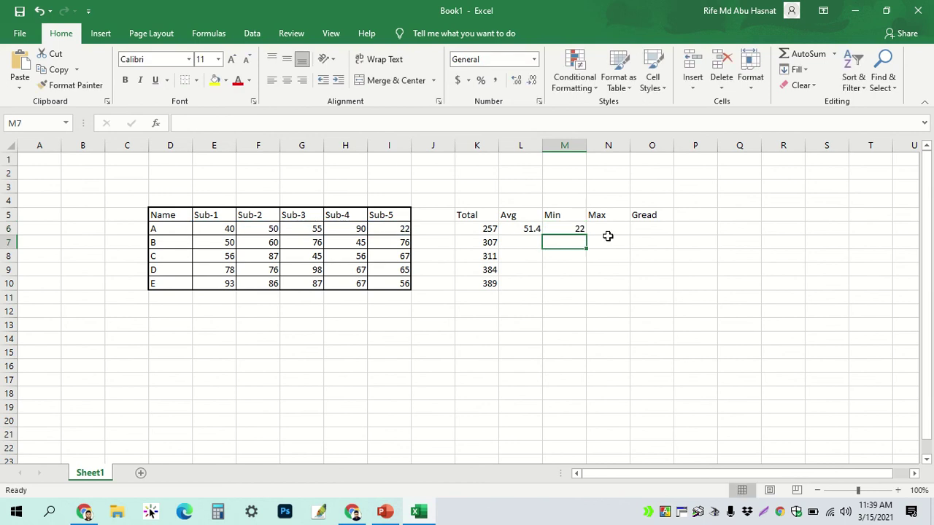
click(561, 229)
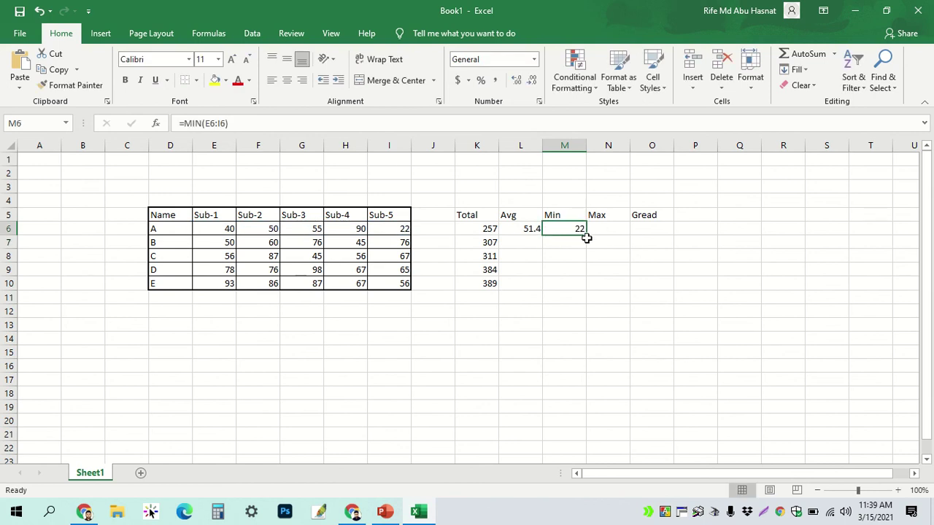
drag(588, 235, 587, 237)
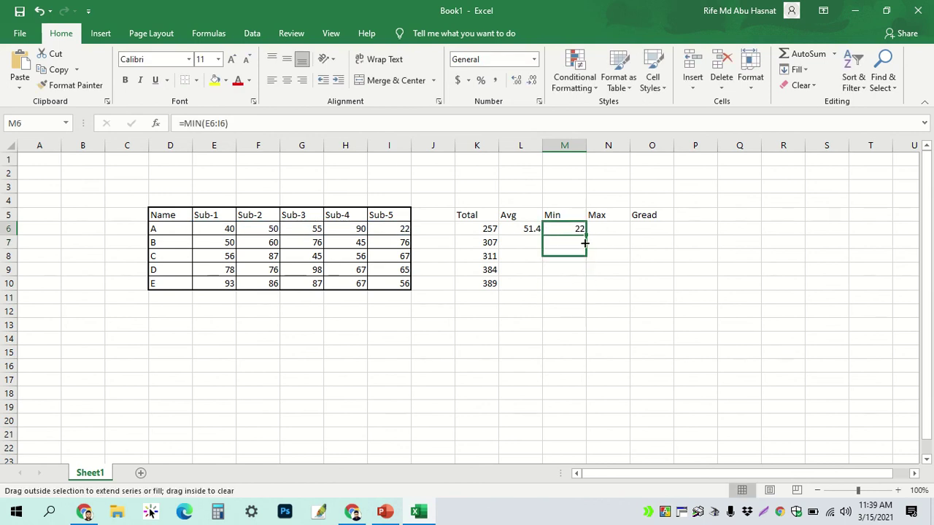
- Delete the totals in column K for students B to E
click(668, 349)
drag(485, 242, 492, 294)
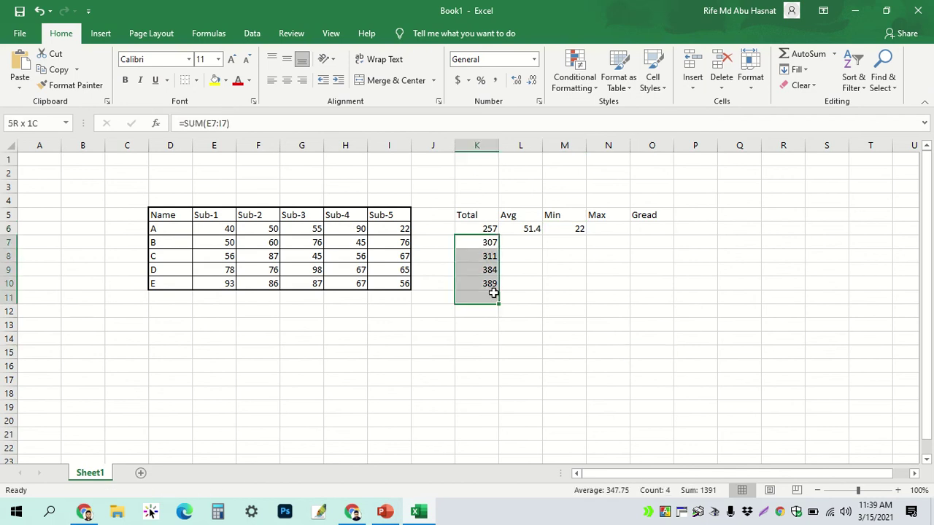
key(Delete)
click(641, 338)
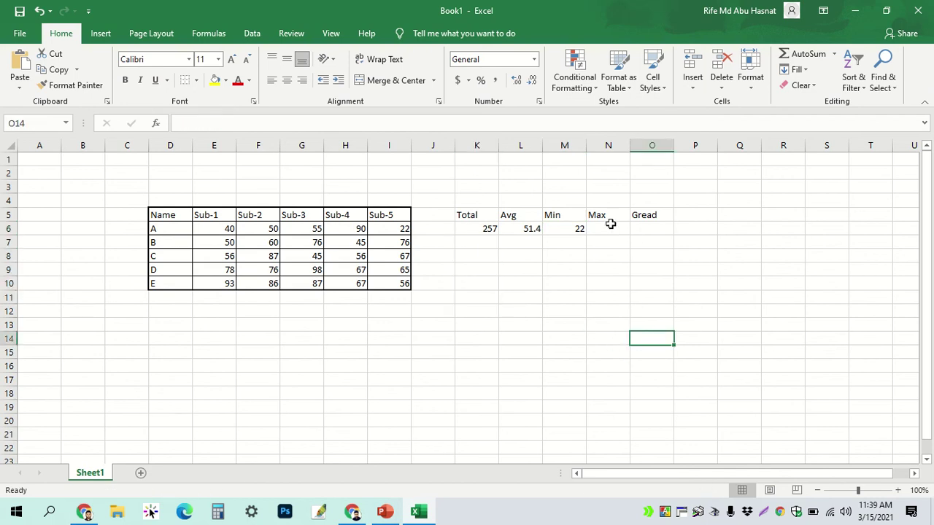
click(607, 227)
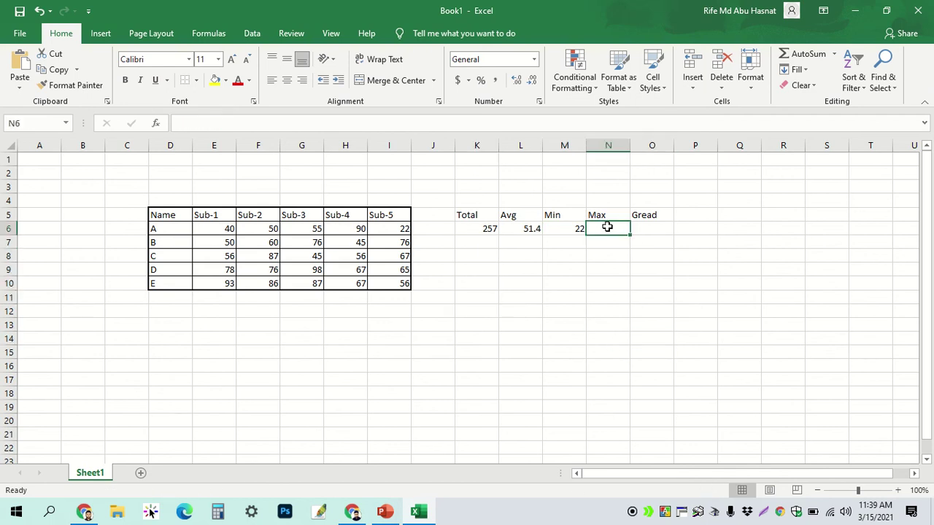
text(=ma)
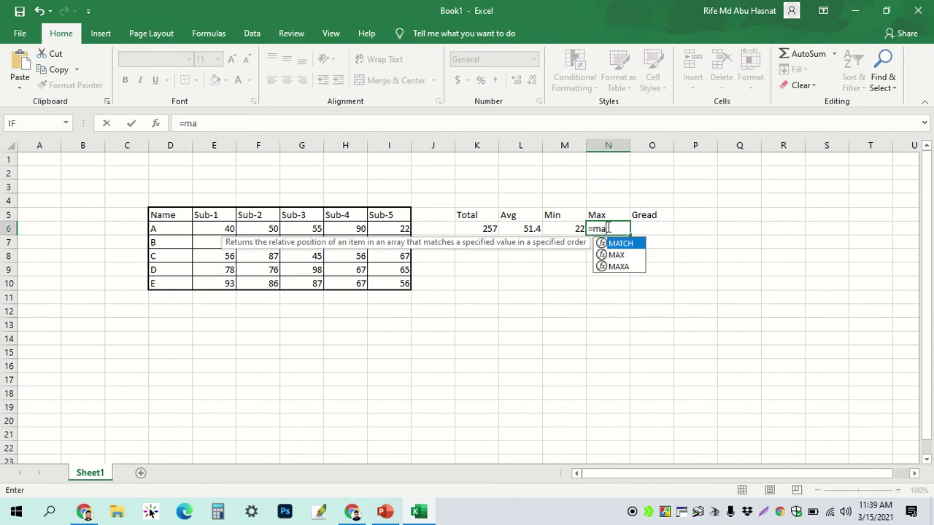
text(x)
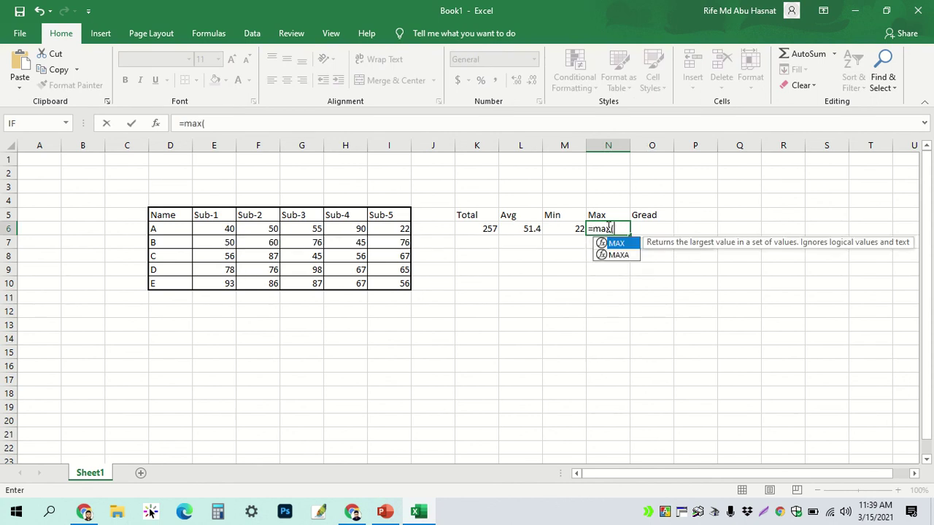
text(()
drag(215, 231, 390, 228)
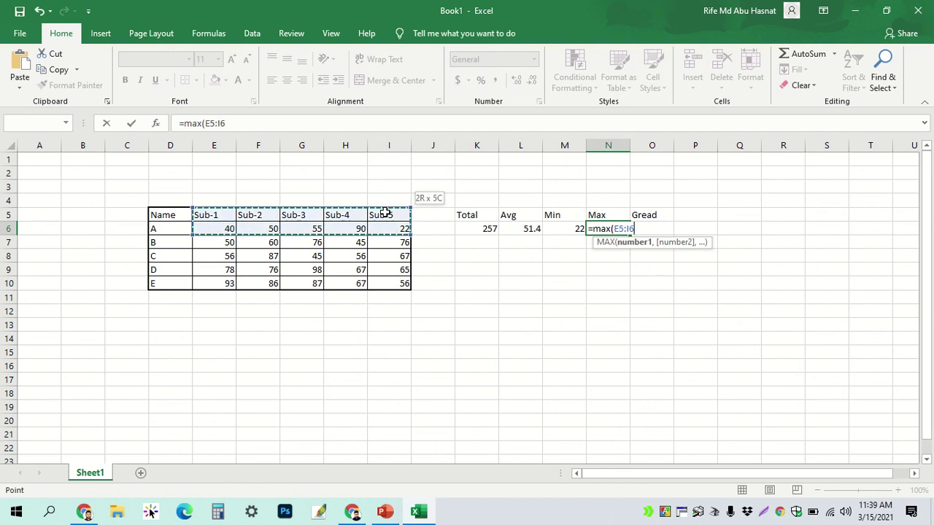
text())
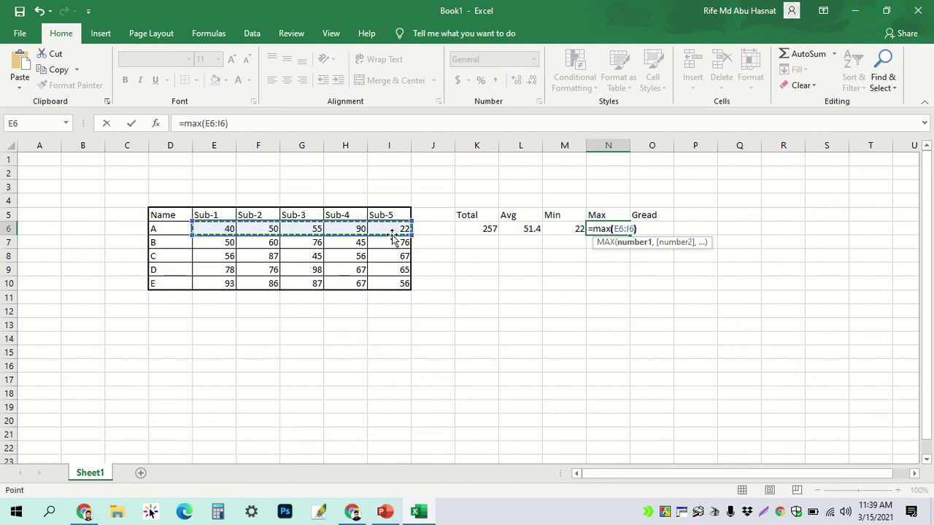
key(Return)
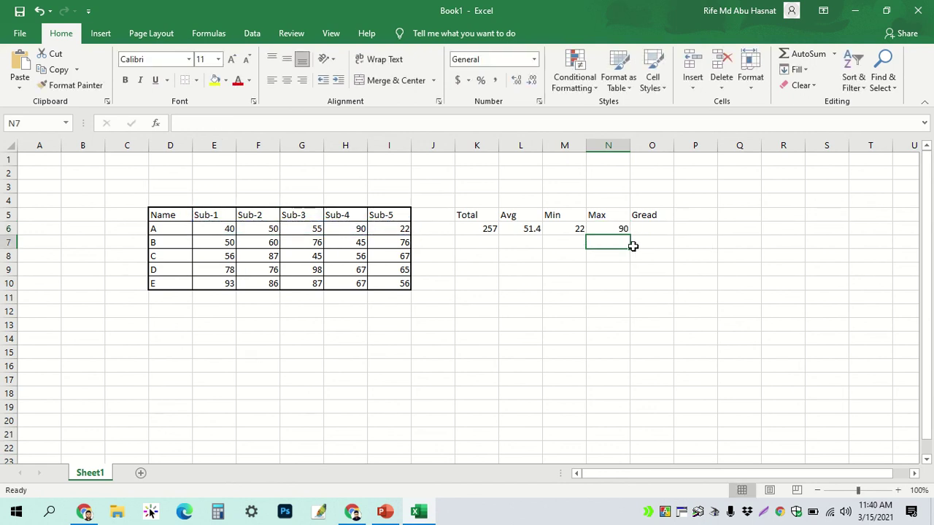
click(645, 231)
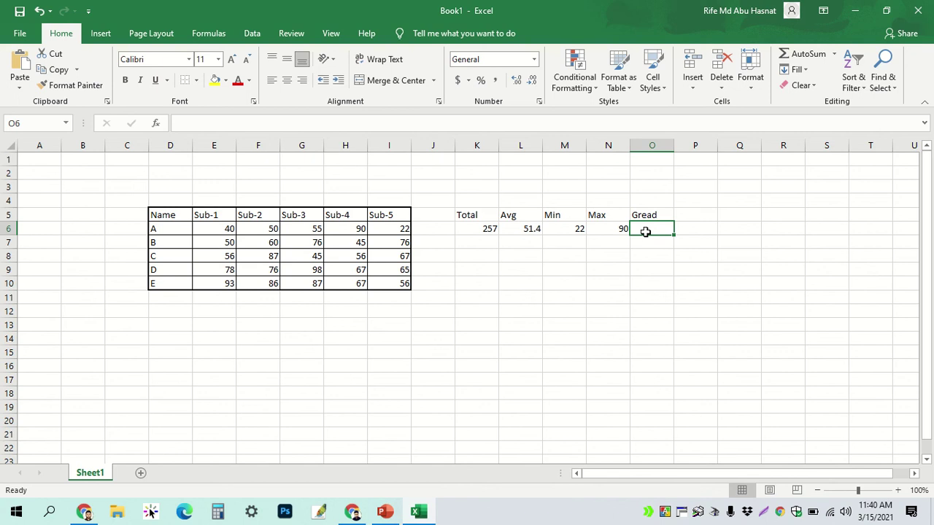
drag(484, 227, 618, 231)
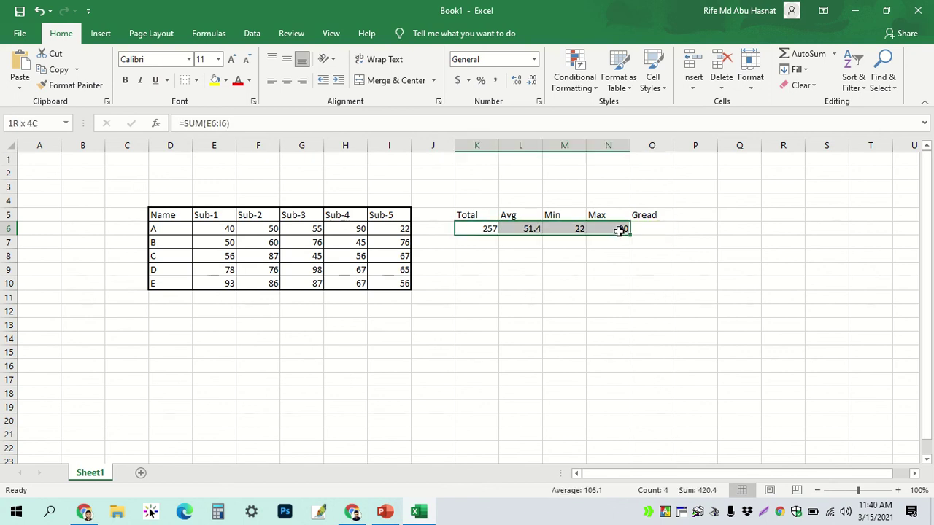
click(654, 227)
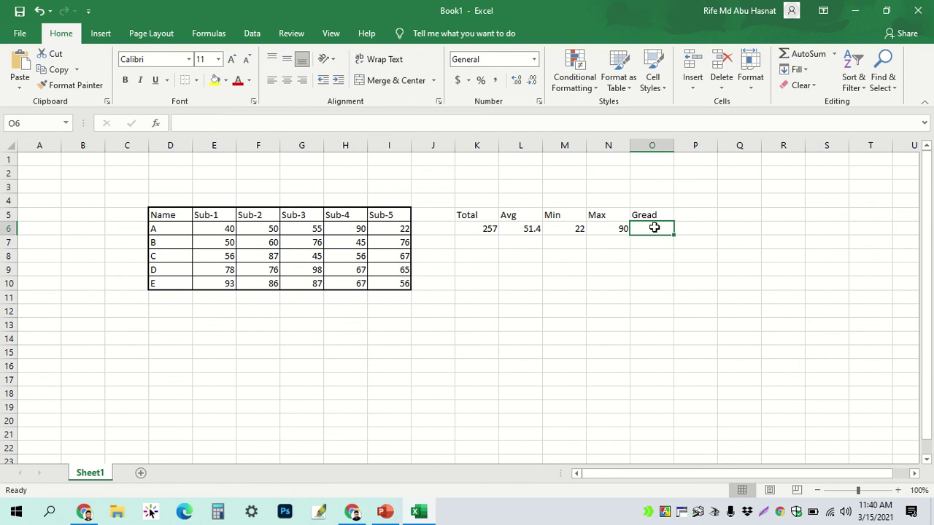
- Start O6's grade formula as =IF(L6<=32,""), which returns FALSE
text(=)
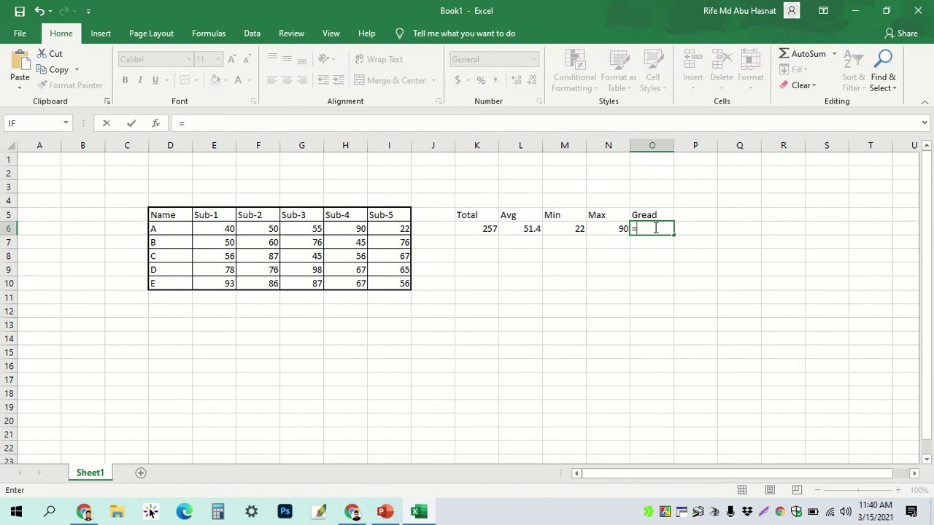
text(IF)
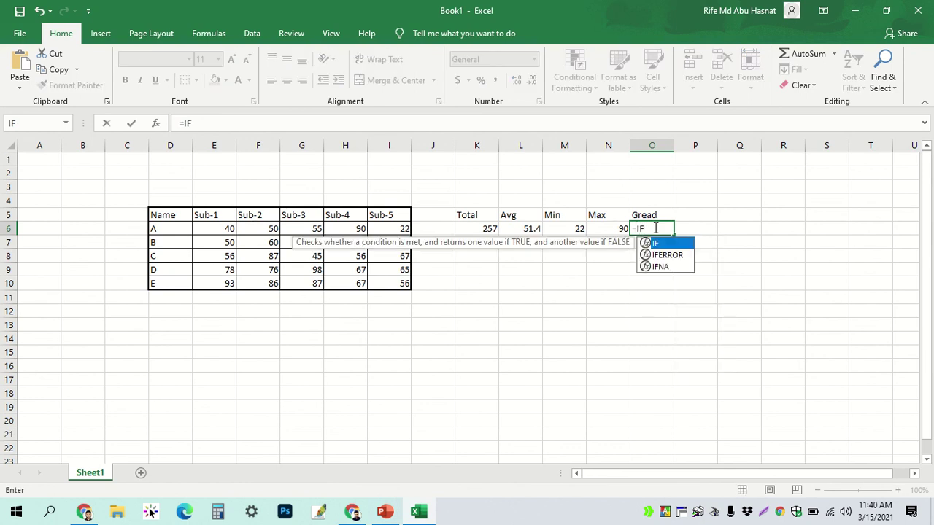
text(()
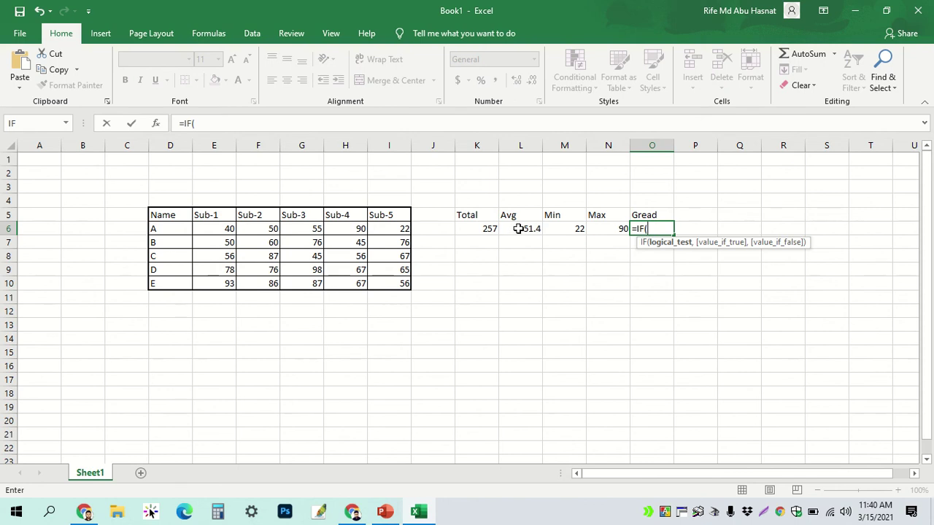
click(516, 229)
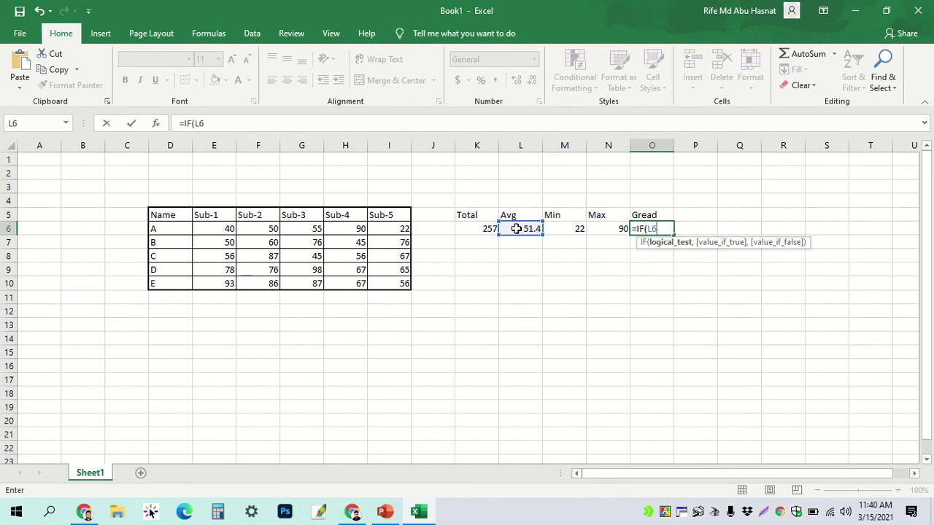
text(=)
text(32)
text(.)
key(BackSpace)
text(,)
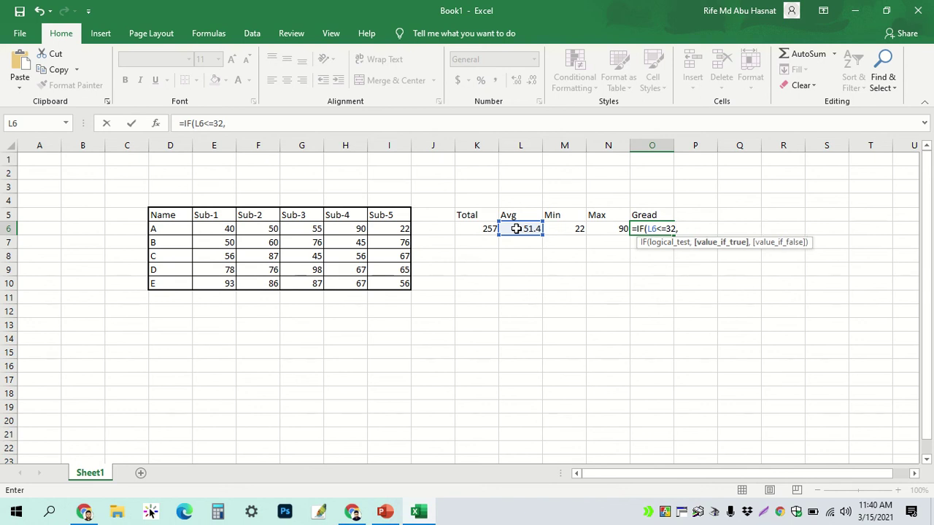
text(")
text(")
key(Left)
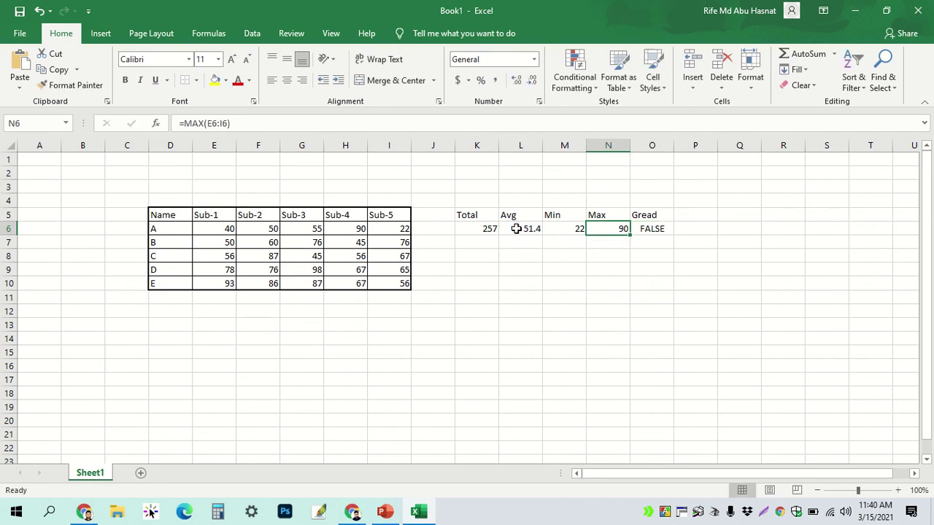
key(Right)
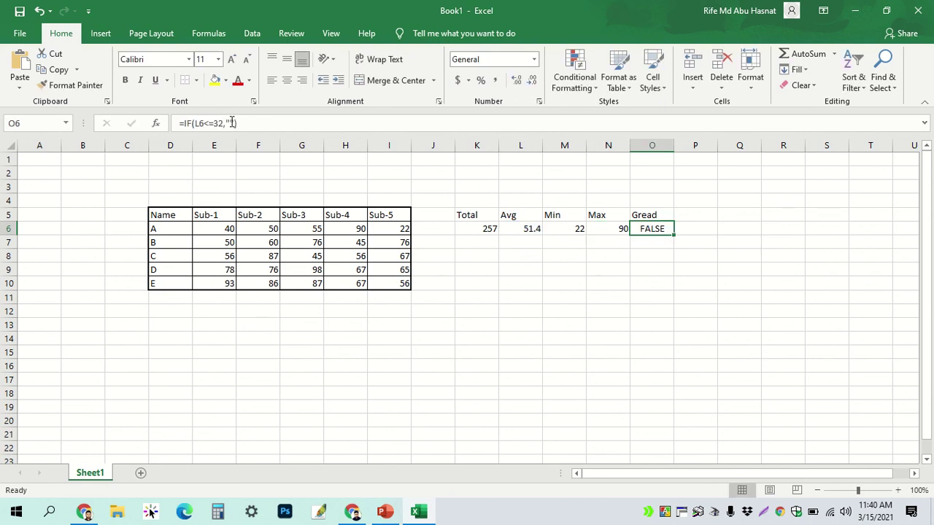
- Make O6 return "F" when L6<=32, with IF(L6<=39,"") nested as the false branch
click(232, 122)
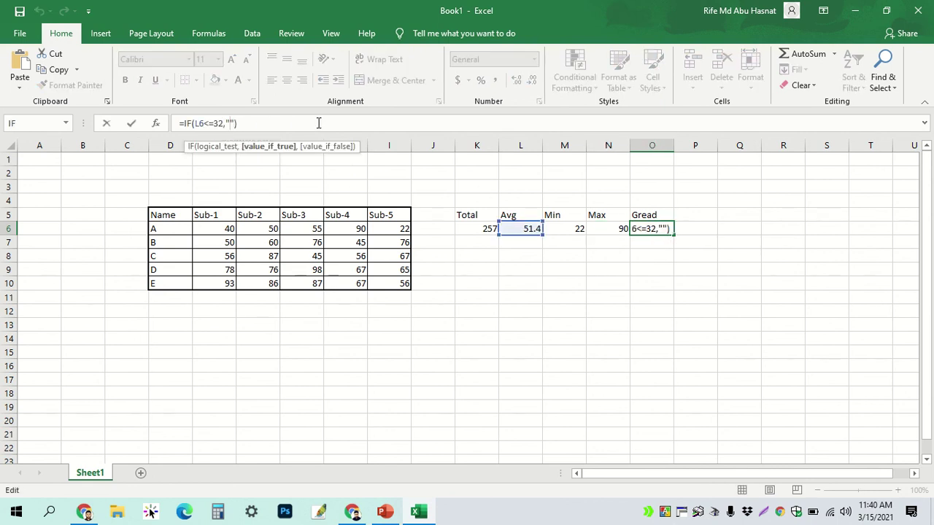
text(F)
text(,)
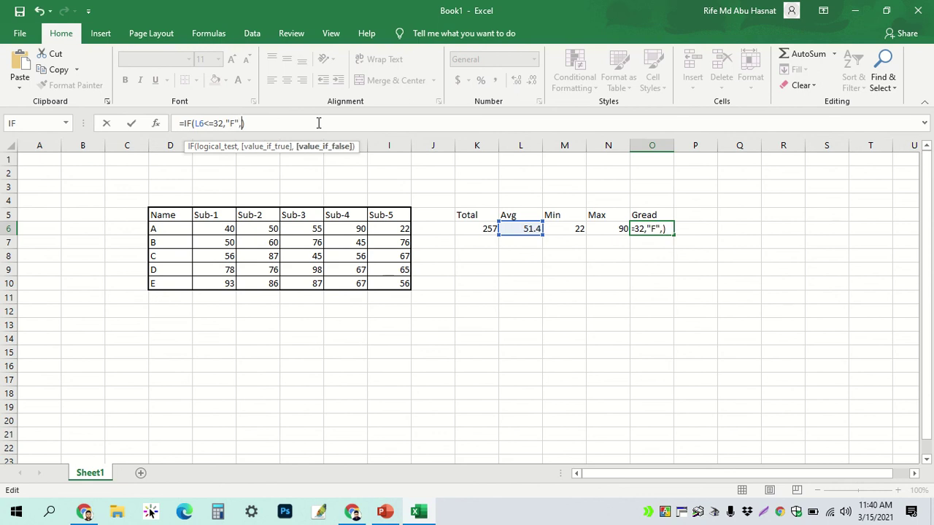
text(p)
key(BackSpace)
text(",")
text(P)
key(Right)
key(BackSpace)
key(BackSpace)
key(BackSpace)
text(If)
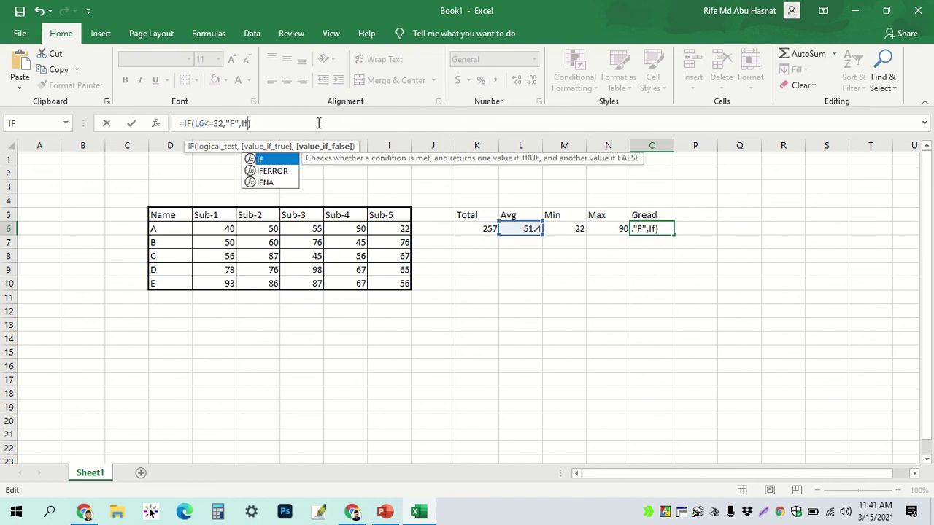
text(())
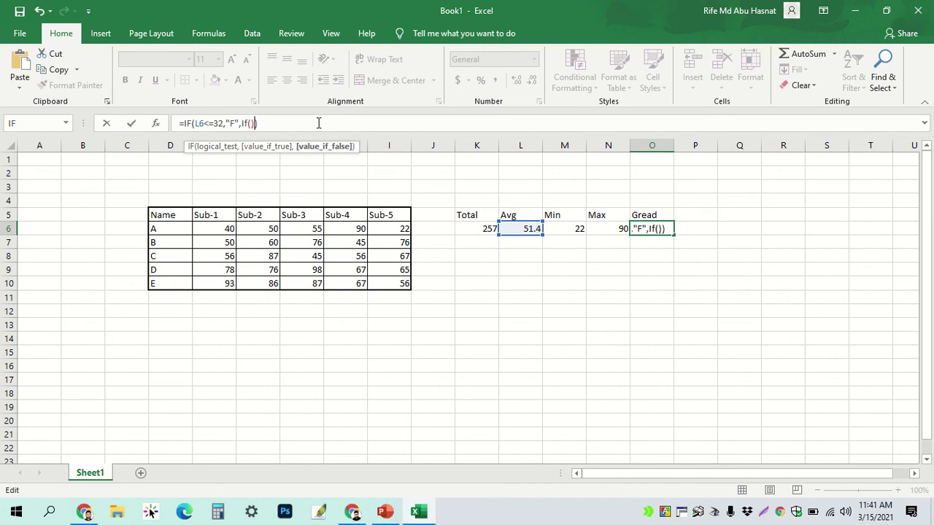
key(Left)
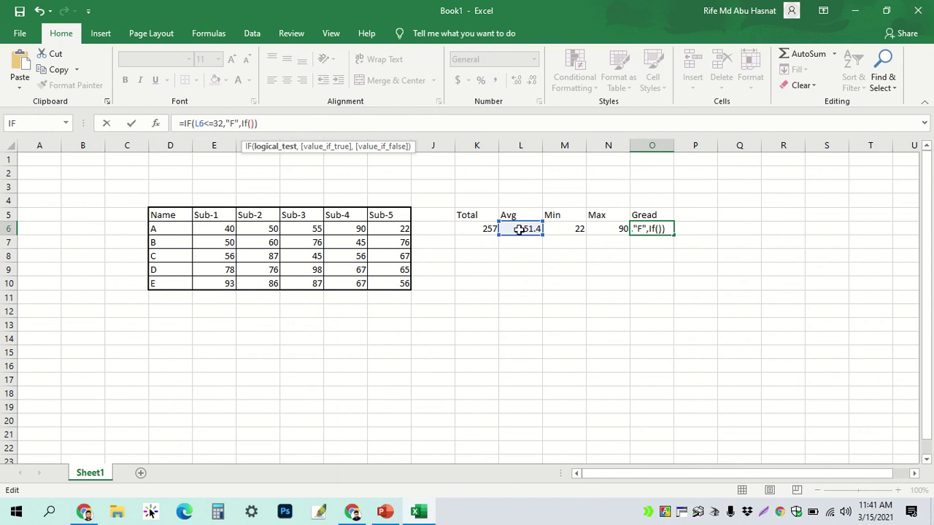
click(519, 229)
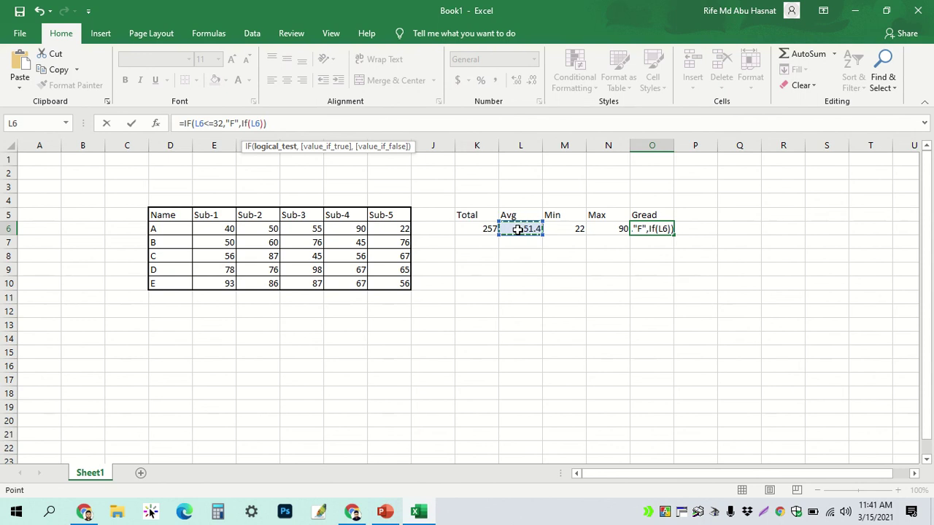
text(<=)
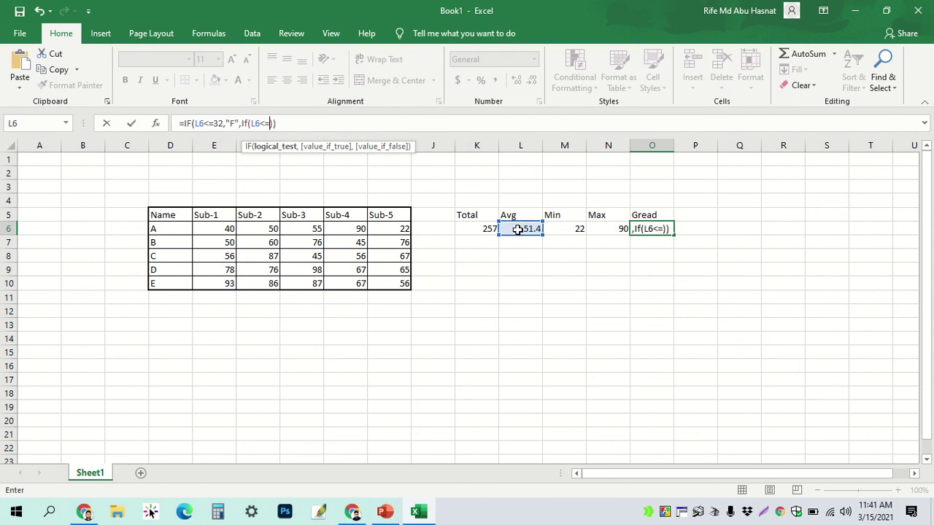
text(39)
text(,)
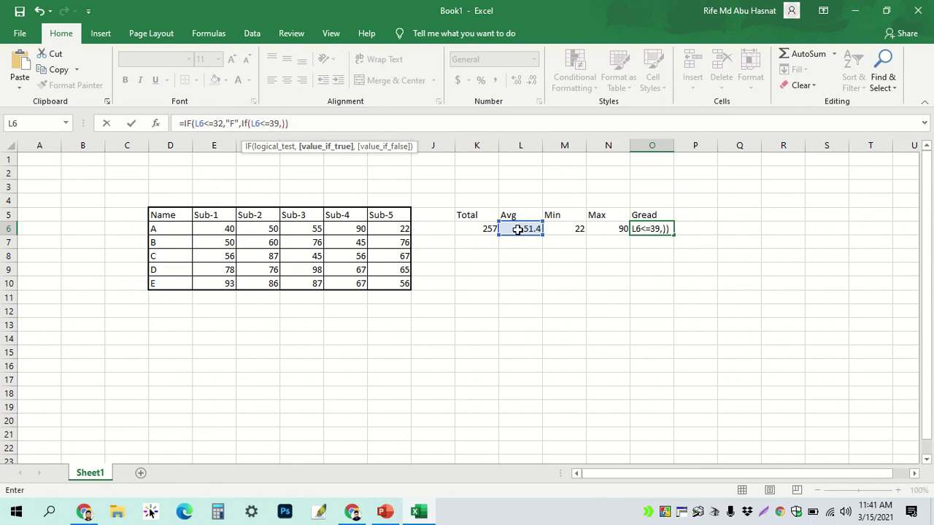
text("")
key(Left)
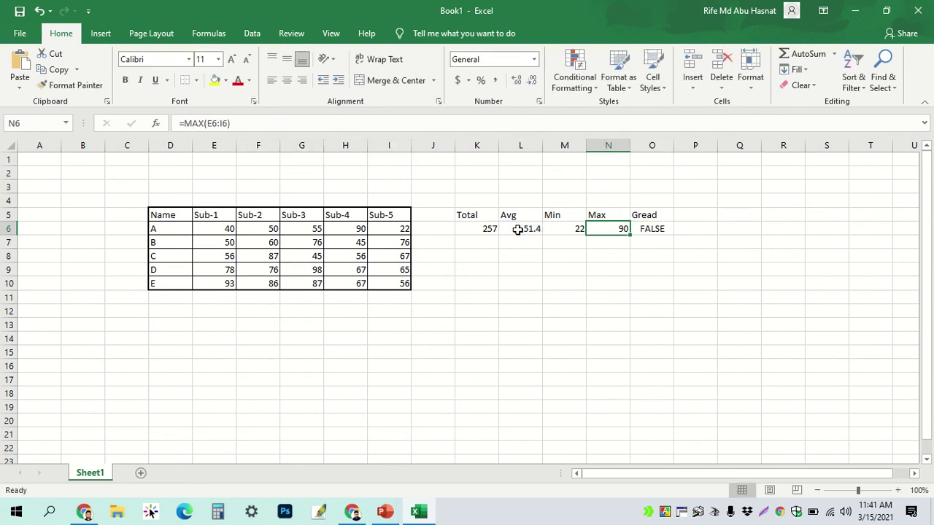
- Give the L6<=39 test grade "D", then nest IF(L6<=49,"C",IF()) after it
click(655, 232)
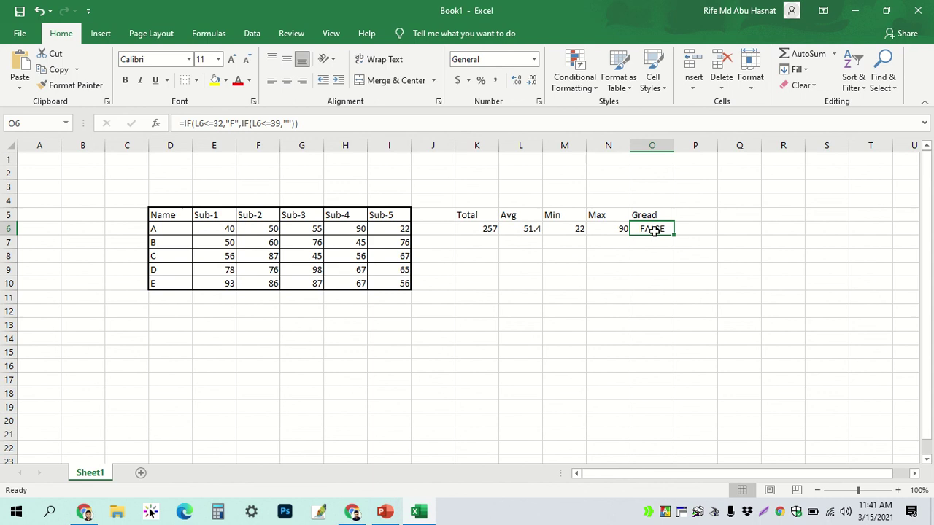
click(284, 124)
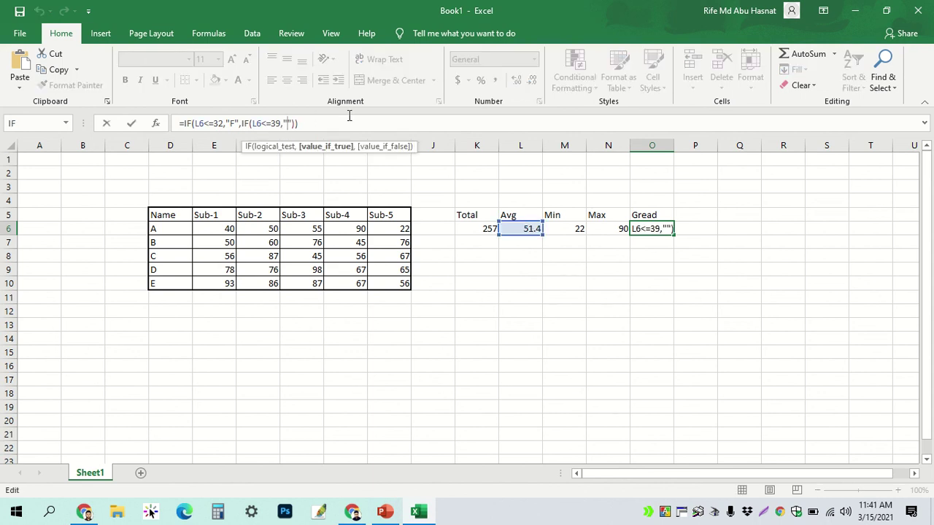
text(D")
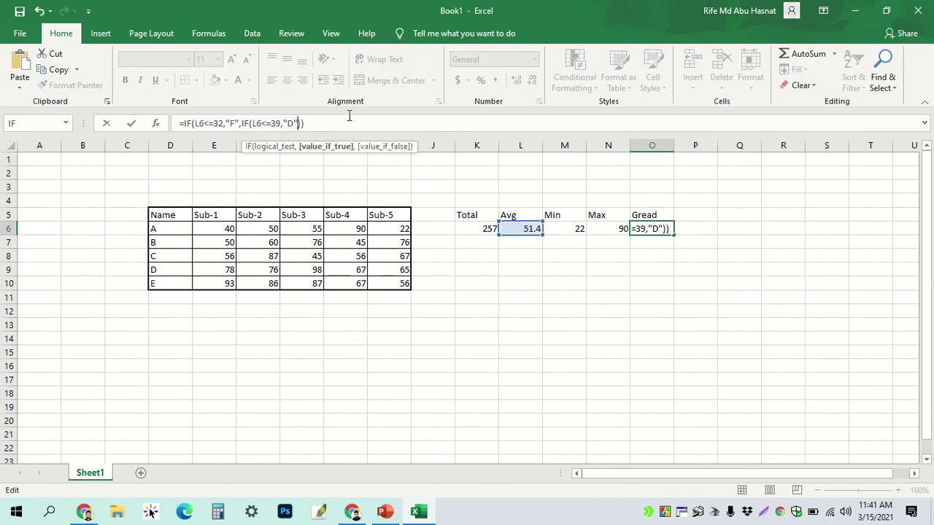
text(,I)
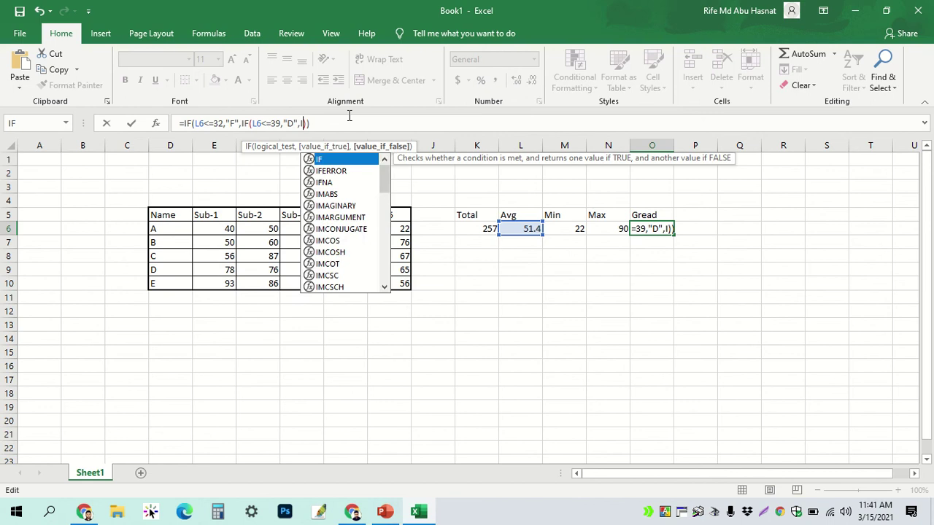
text(f)
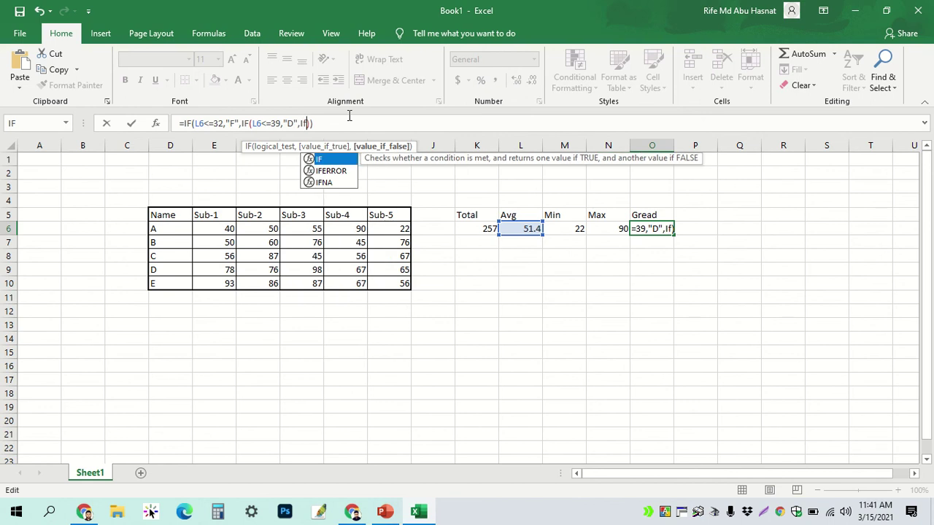
text(())
key(Left)
key(Left)
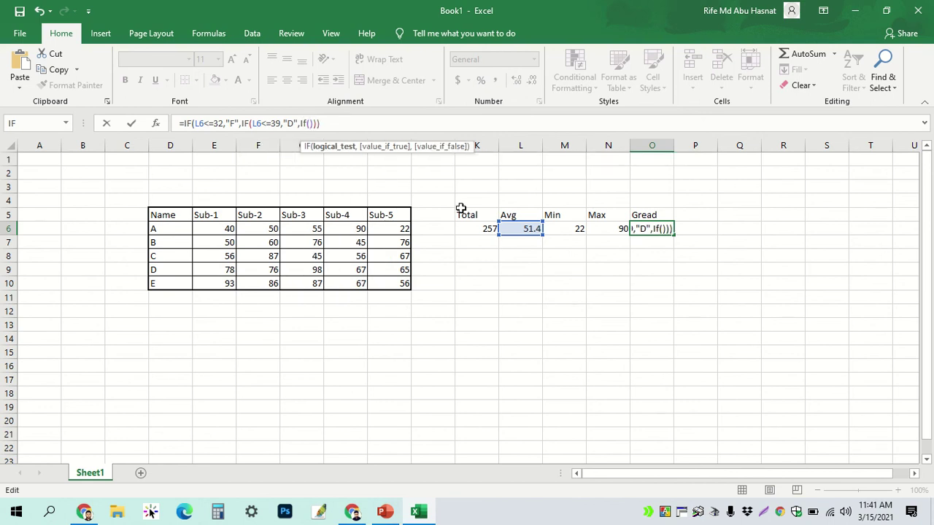
click(523, 230)
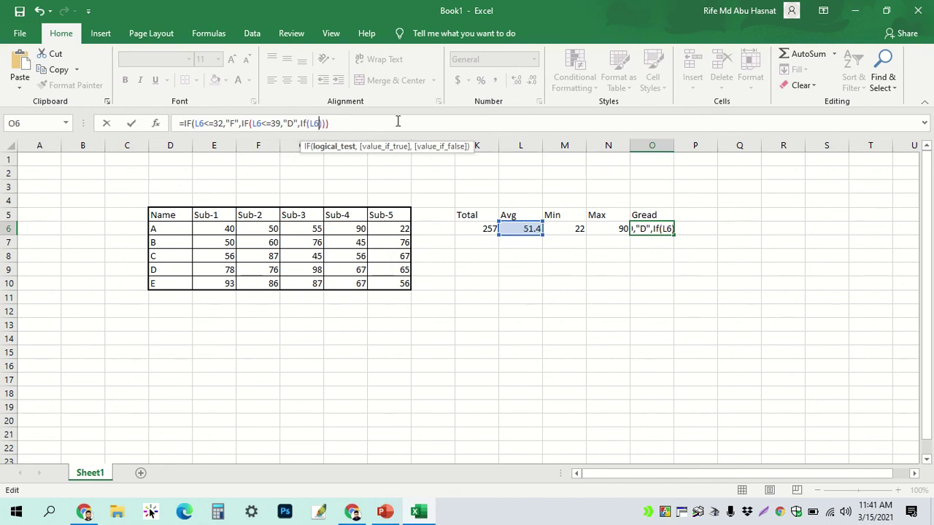
text(<)
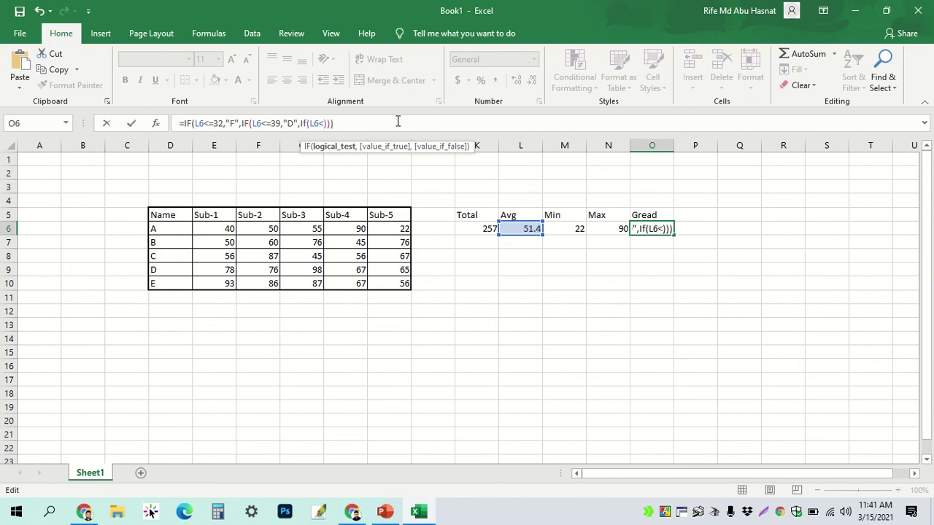
text(=)
text(49)
text(,)
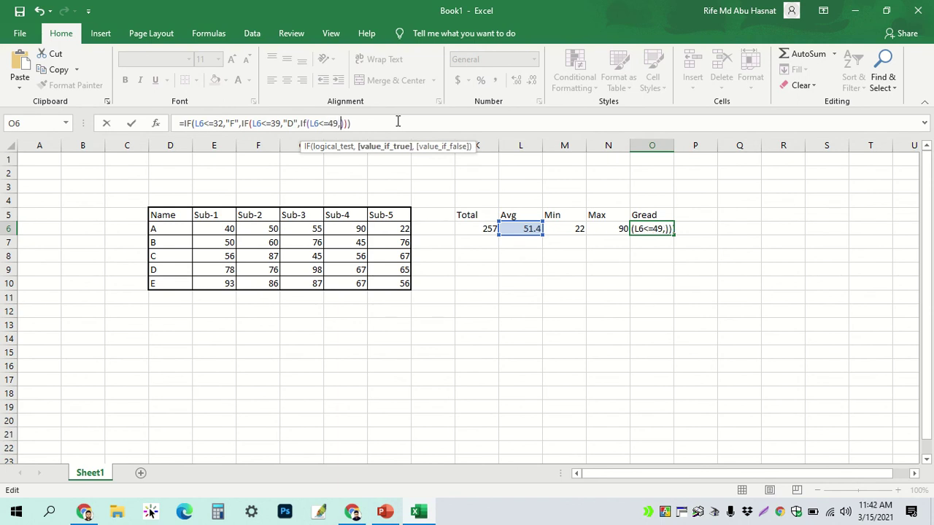
text("")
text(C)
text(,)
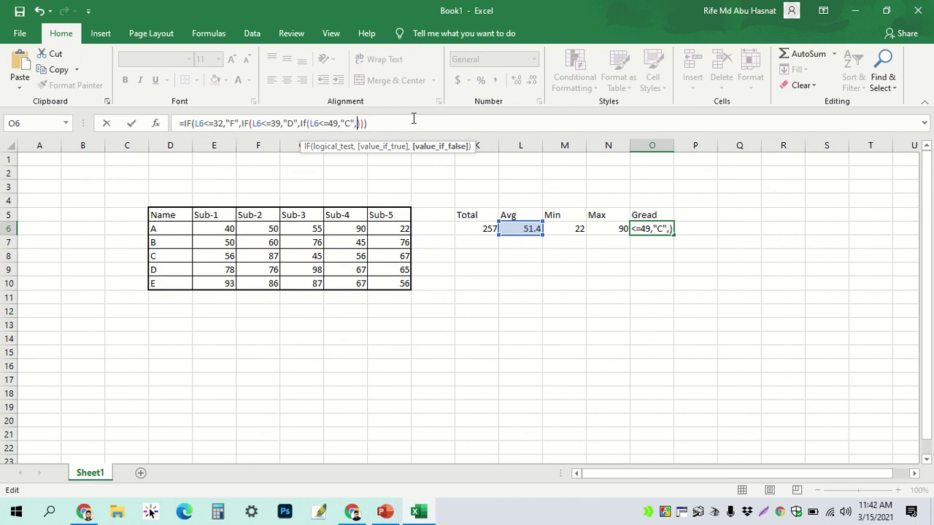
text(I)
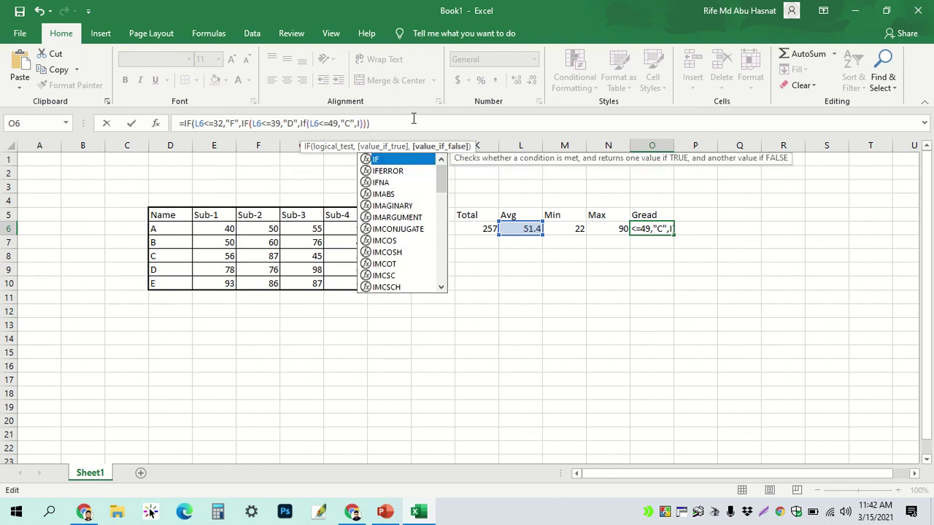
text(f()
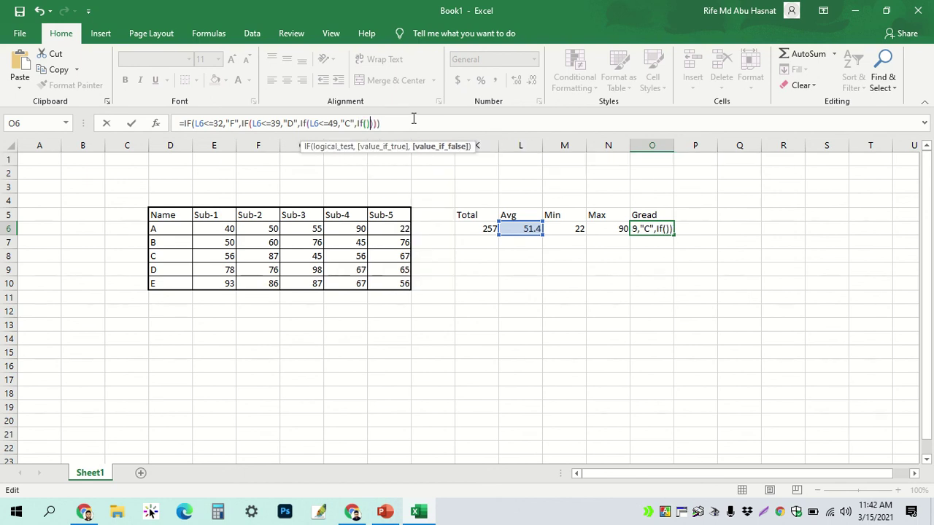
key(Left)
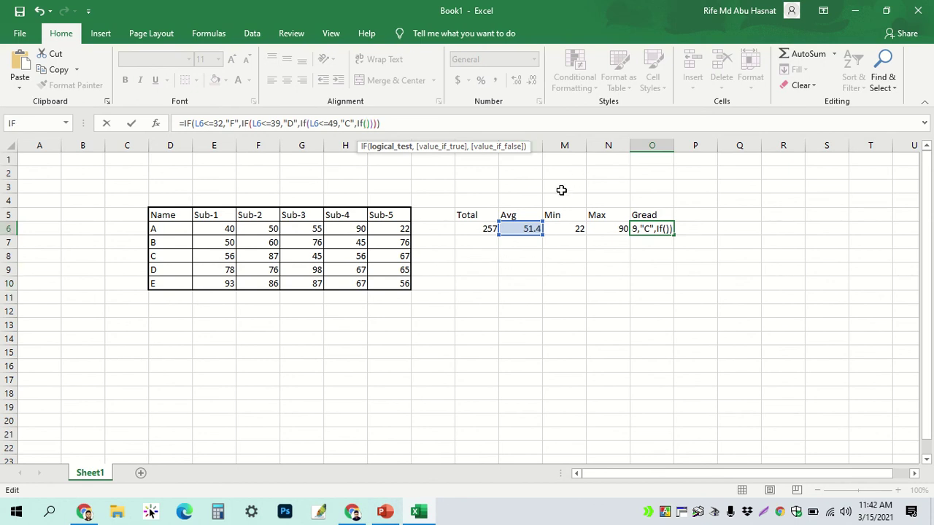
- Add nested tests giving "B" up to 59, "A-" up to 69, "A" up to 79 and "A+" up to 100
click(367, 124)
key(Left)
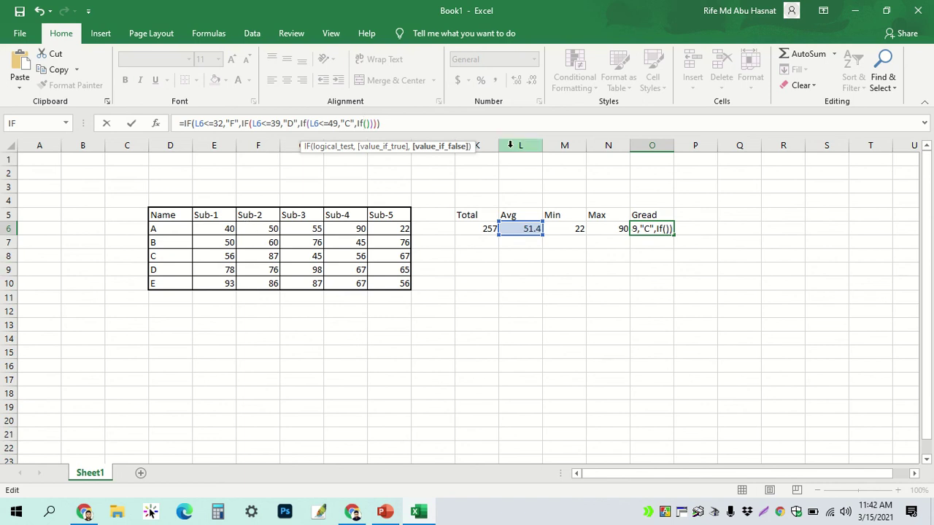
click(368, 124)
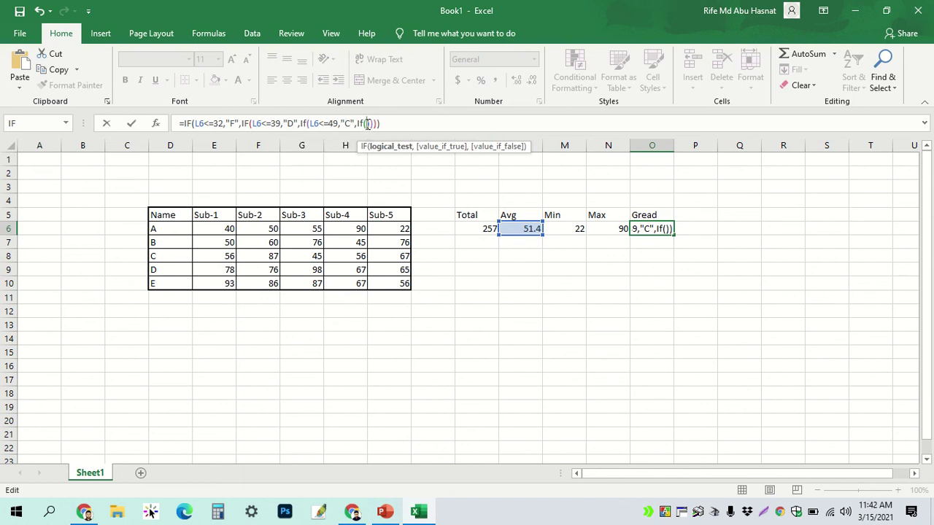
text(L6)
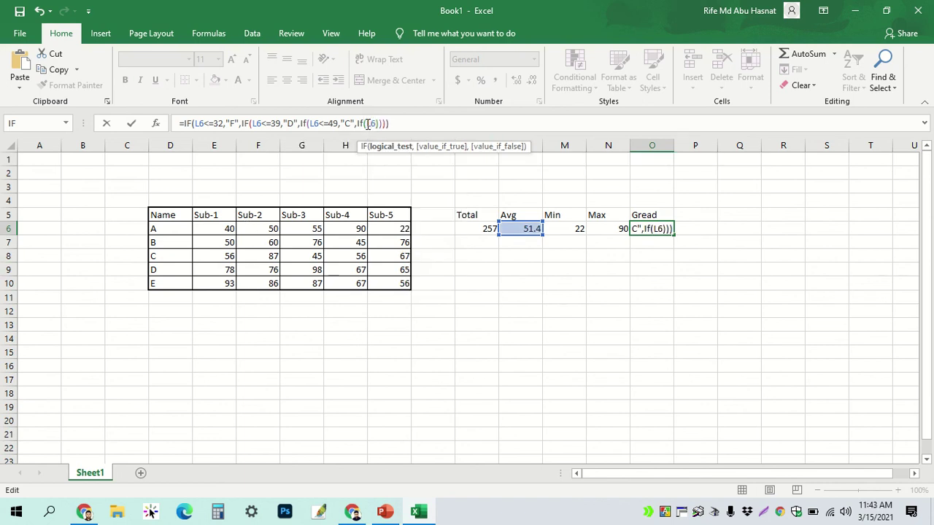
text(<=)
text(59,)
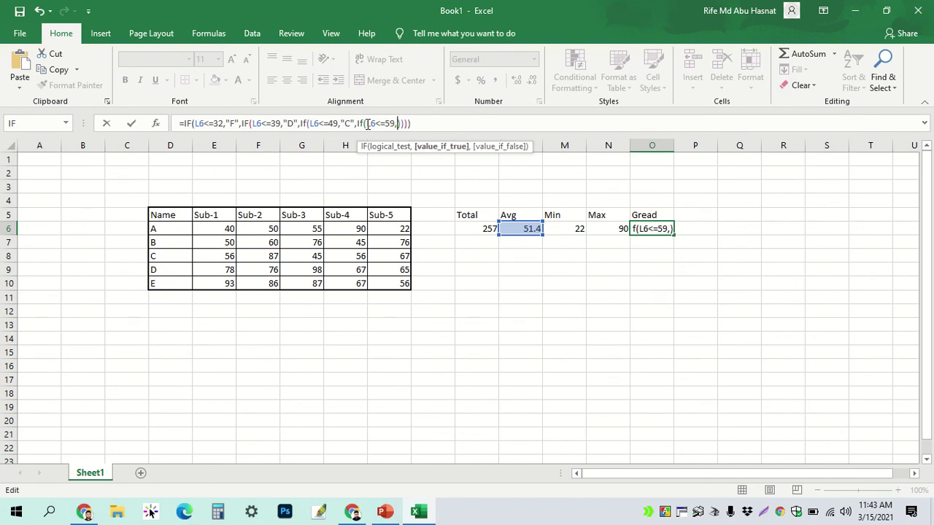
text("")
text(B)
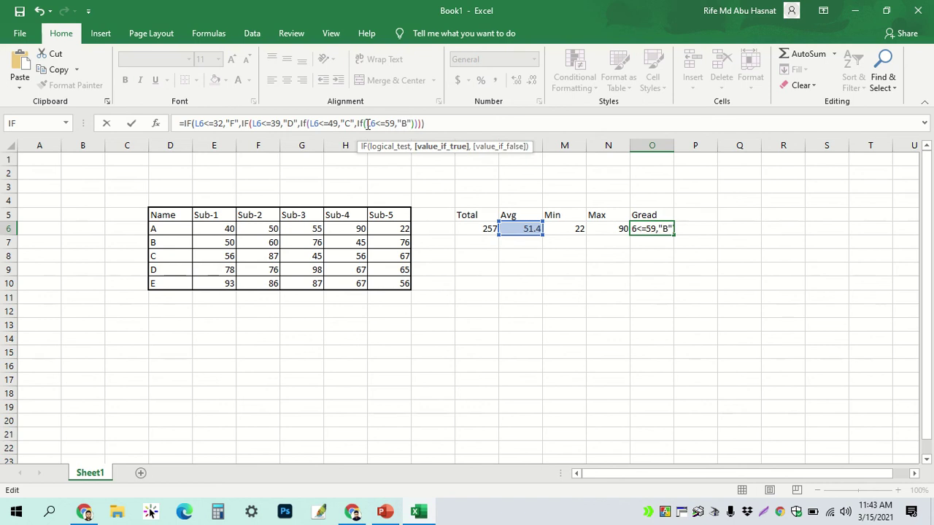
text(,)
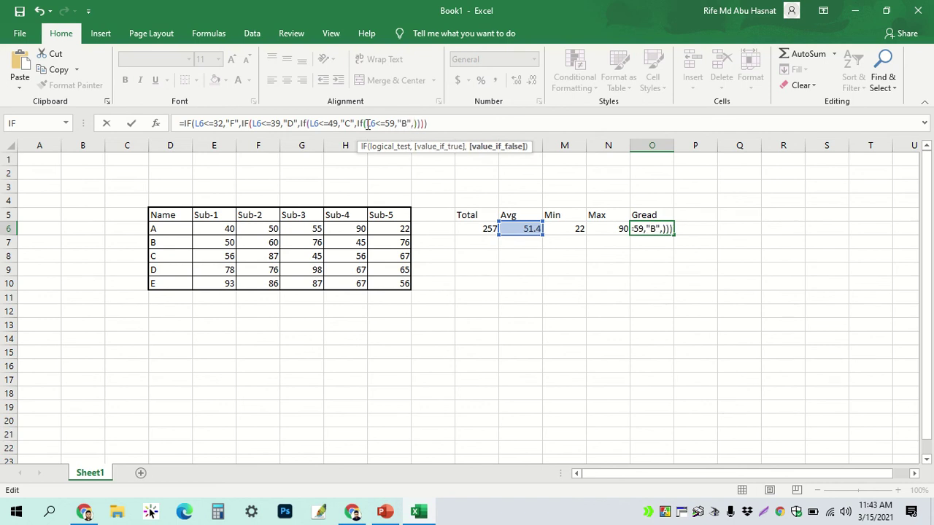
text(IF()
text())
key(Left)
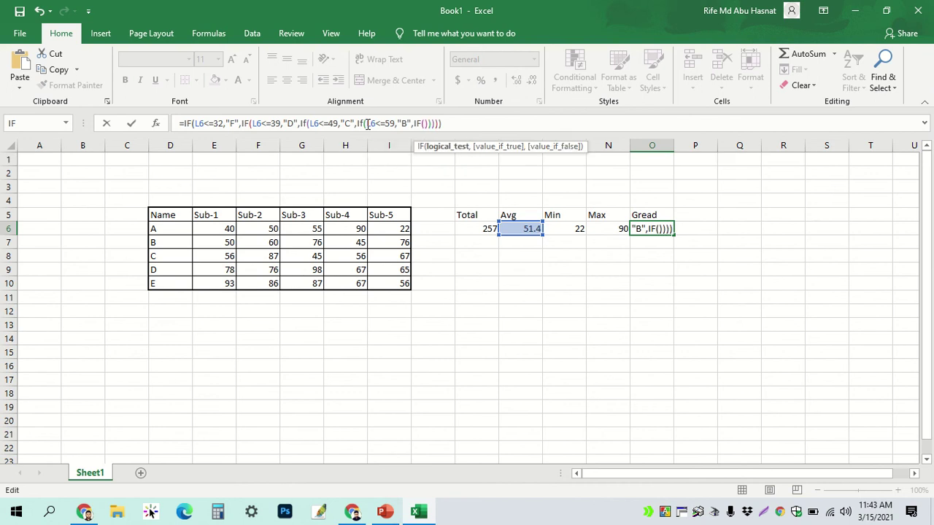
text(L)
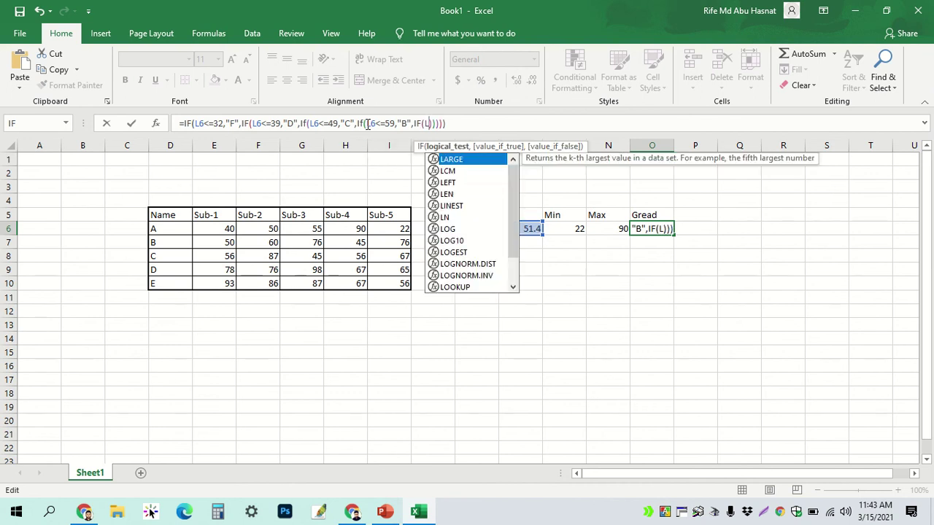
text(6)
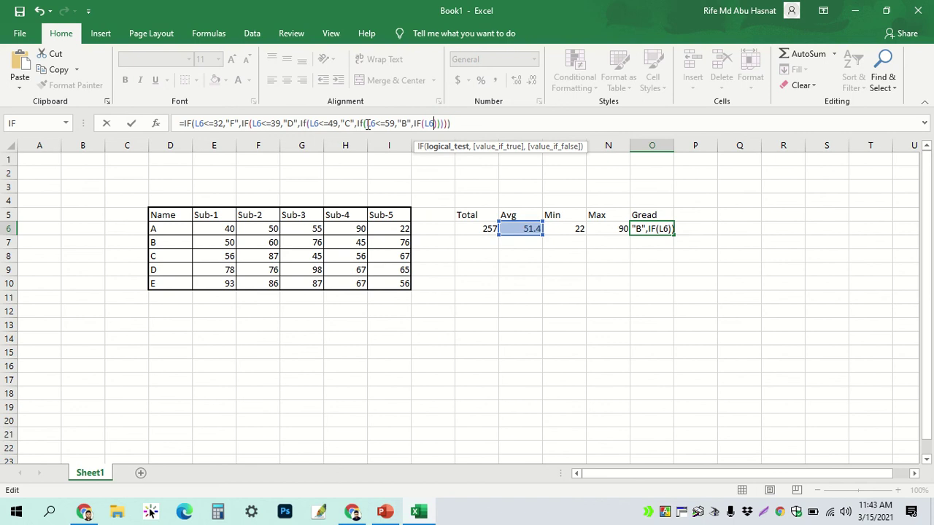
text(<)
text(=)
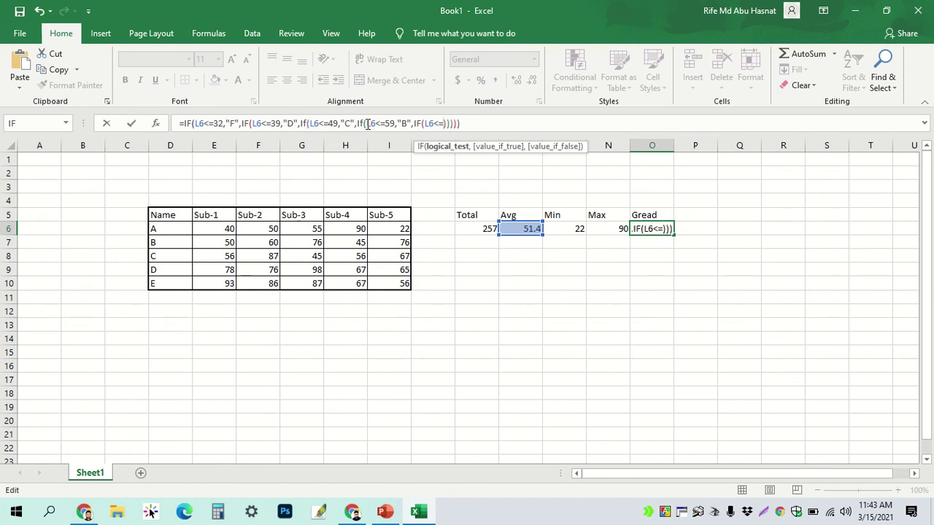
text(69)
text(,)
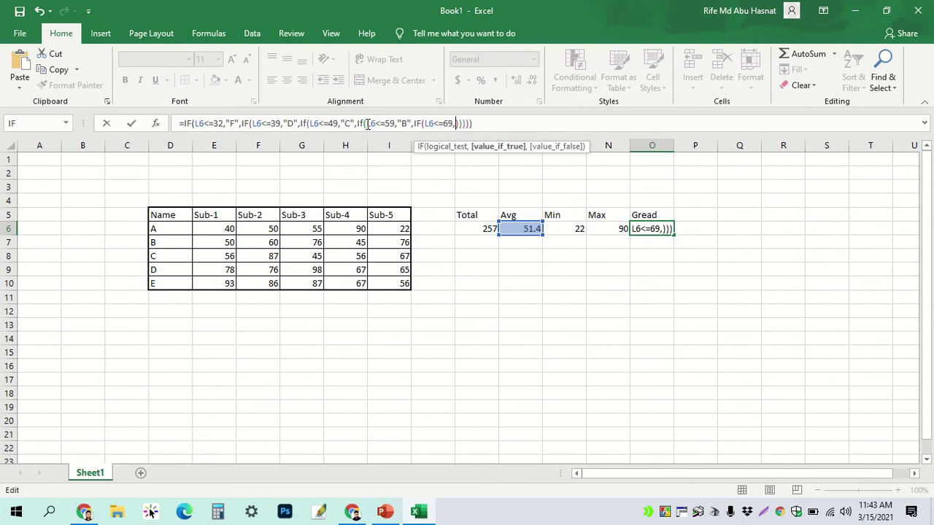
text(")
text(A-")
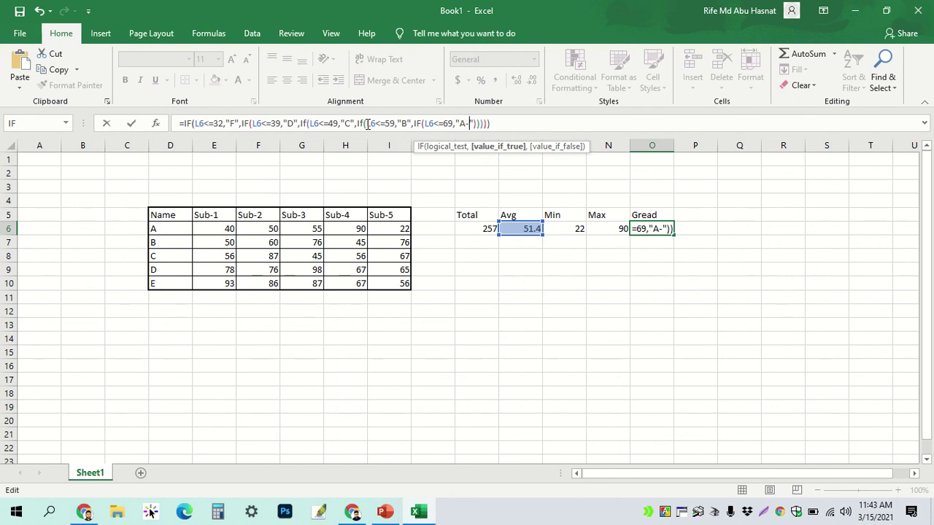
text(,)
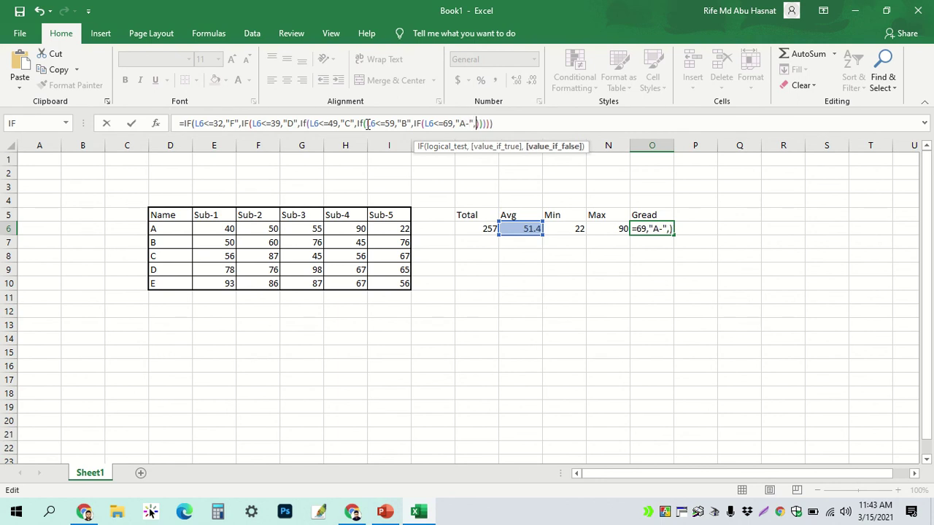
text(ID)
key(BackSpace)
text(F()
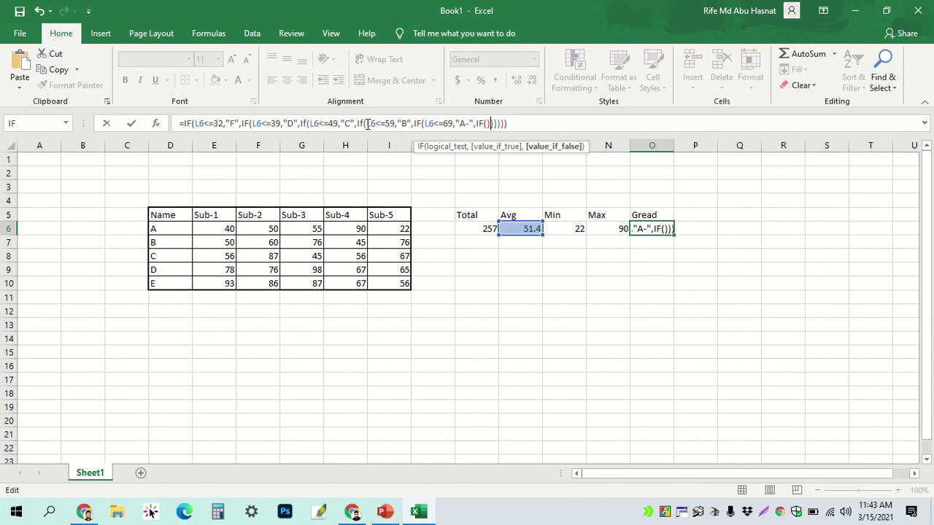
text())
key(Left)
text(L)
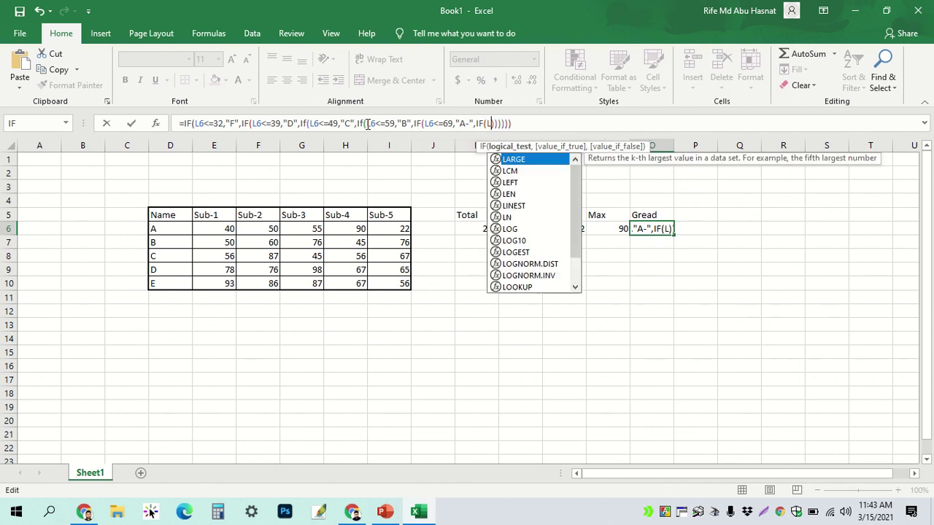
text(6)
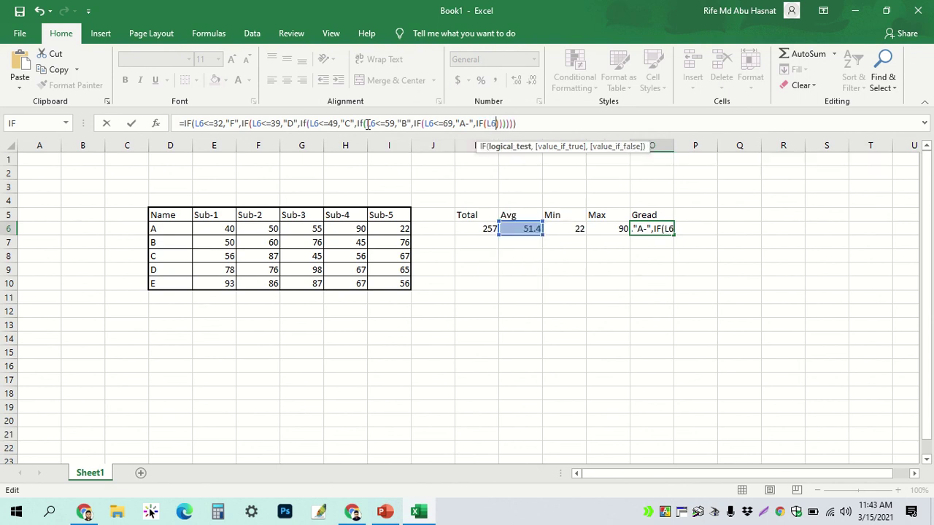
text(<=)
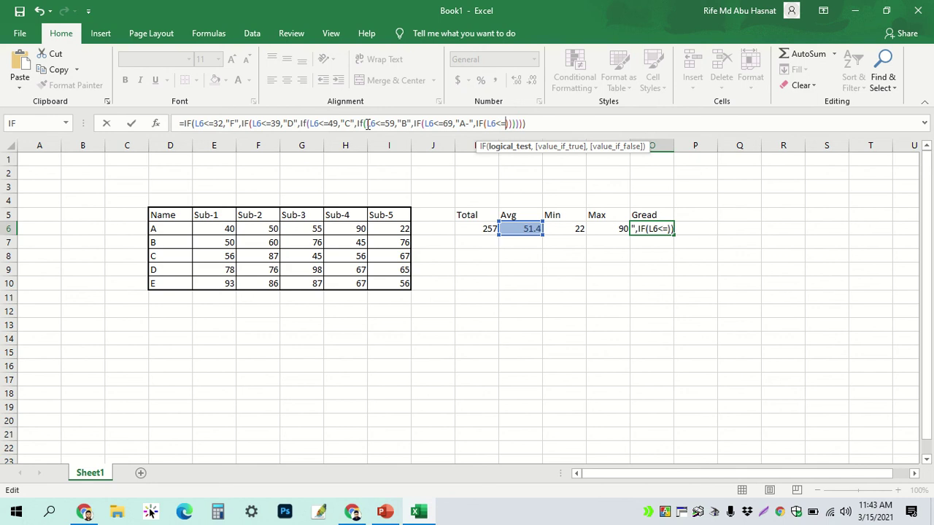
text(7)
text(9)
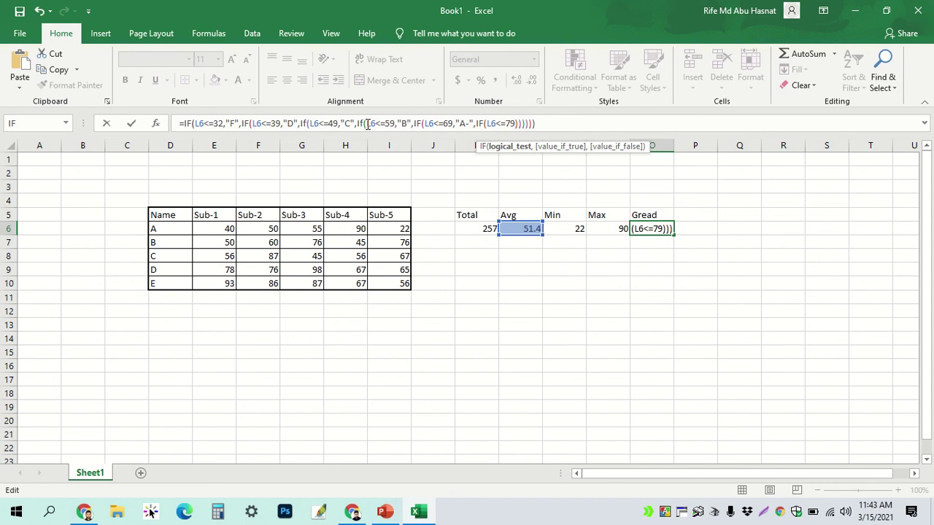
text(,)
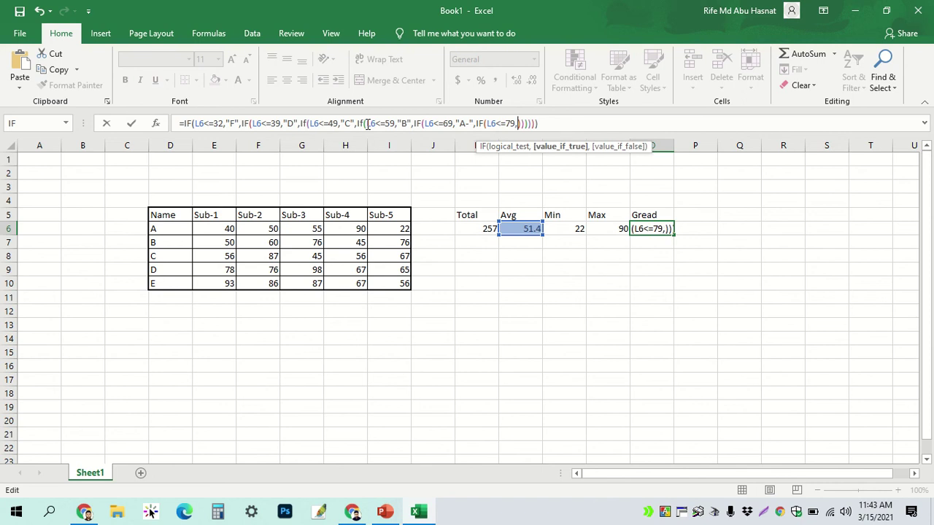
text("")
text(A)
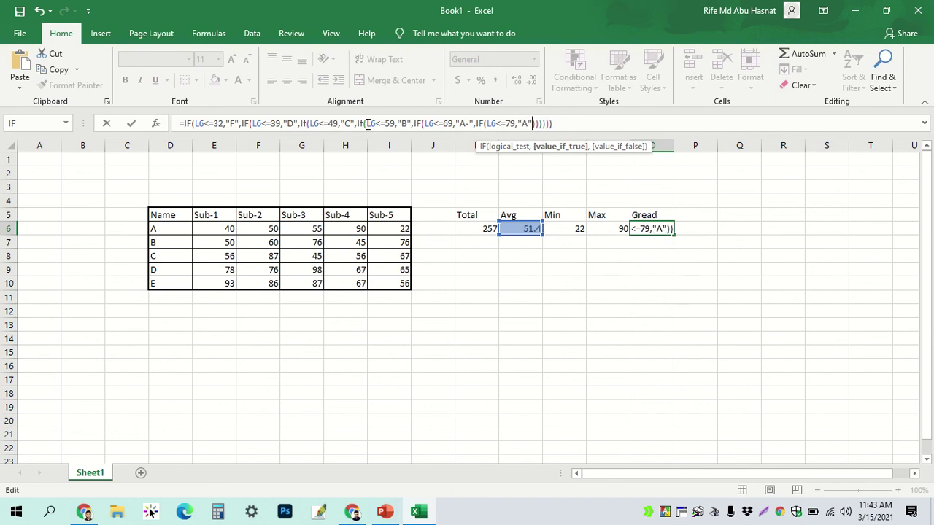
text(,)
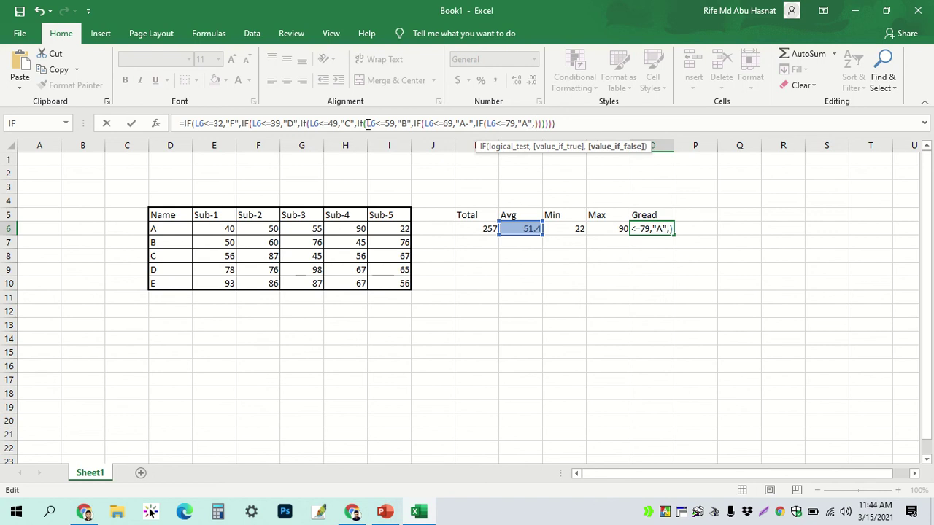
text(IF)
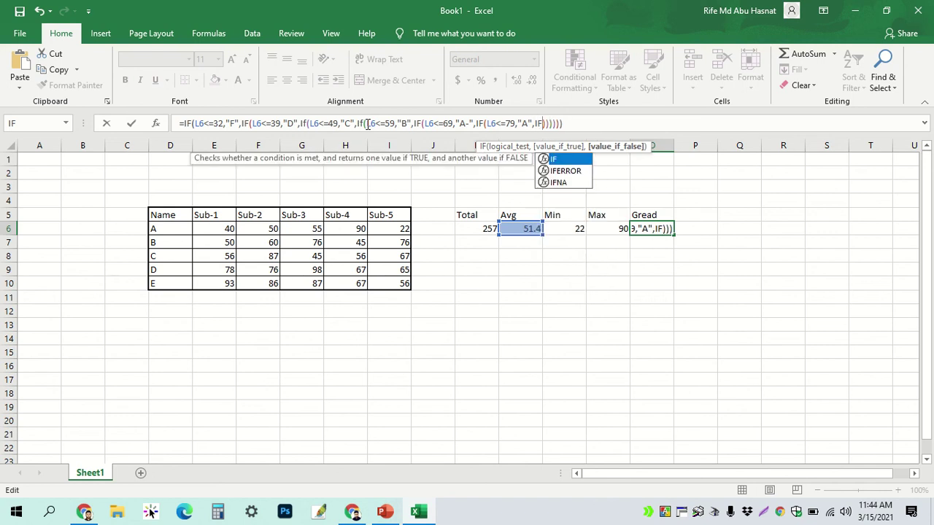
text(()
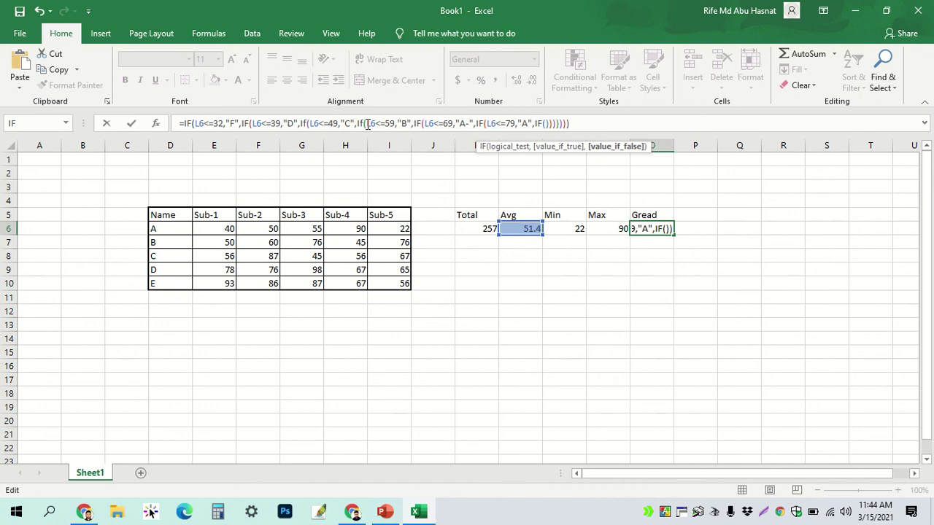
text(L)
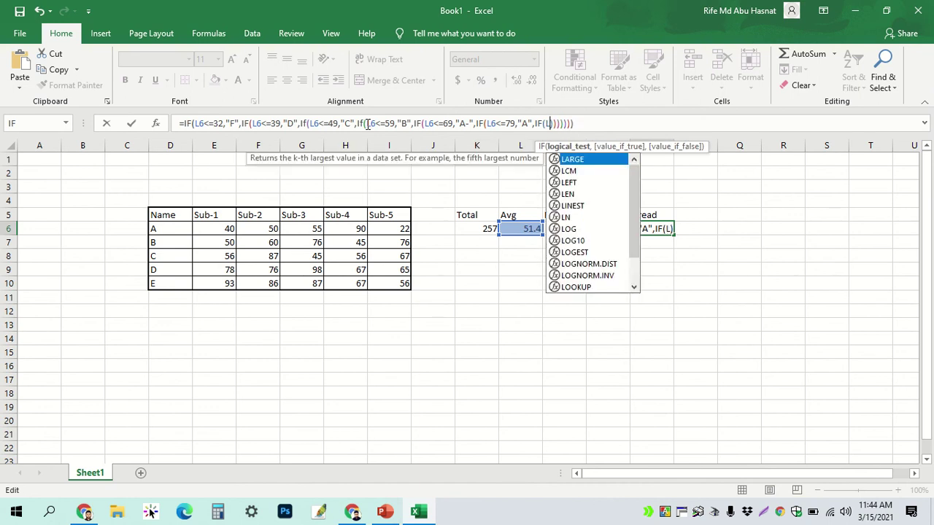
text(6)
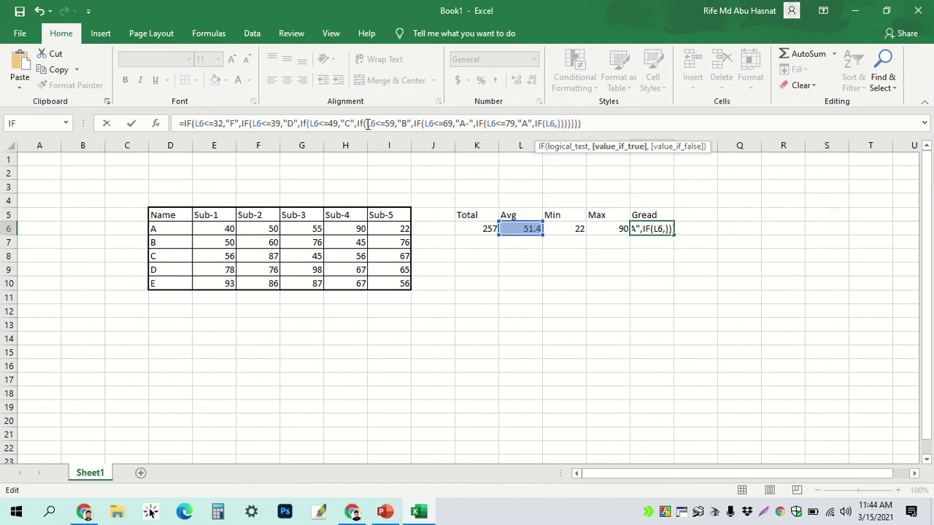
text(<=)
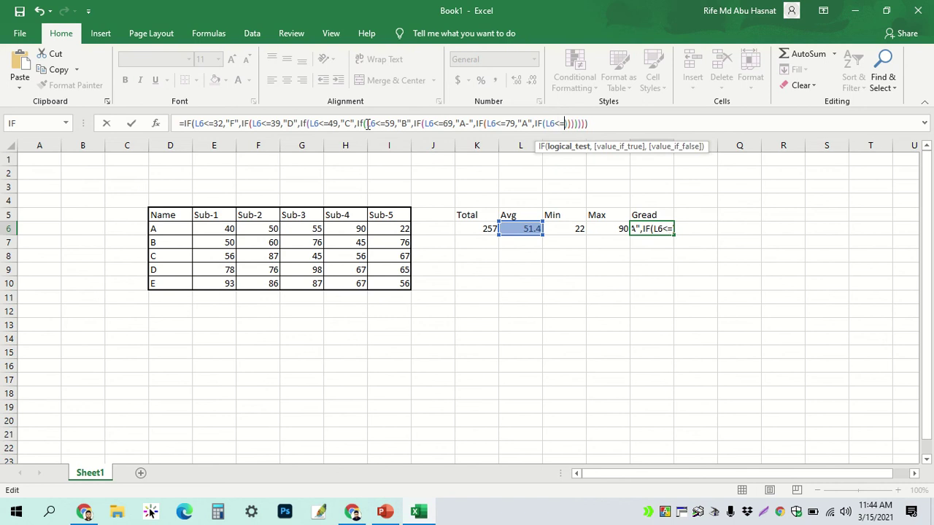
text(100)
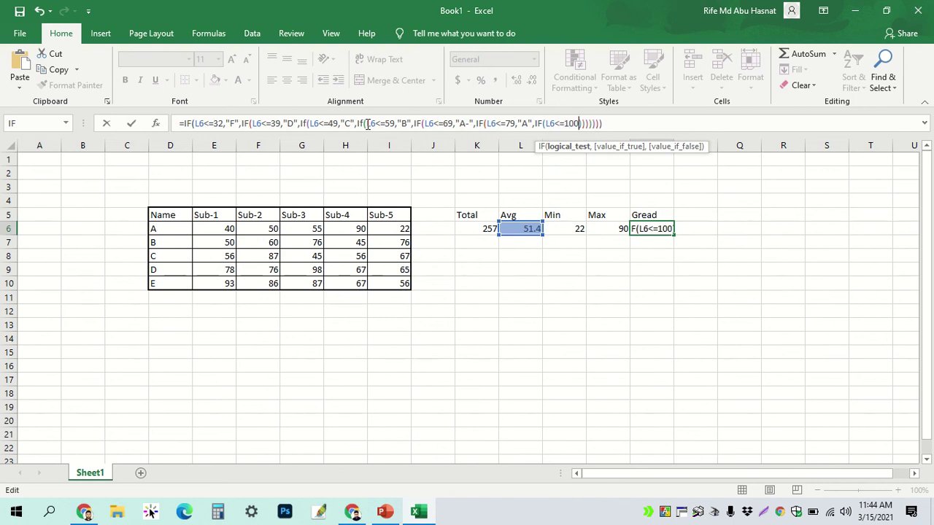
text(,)
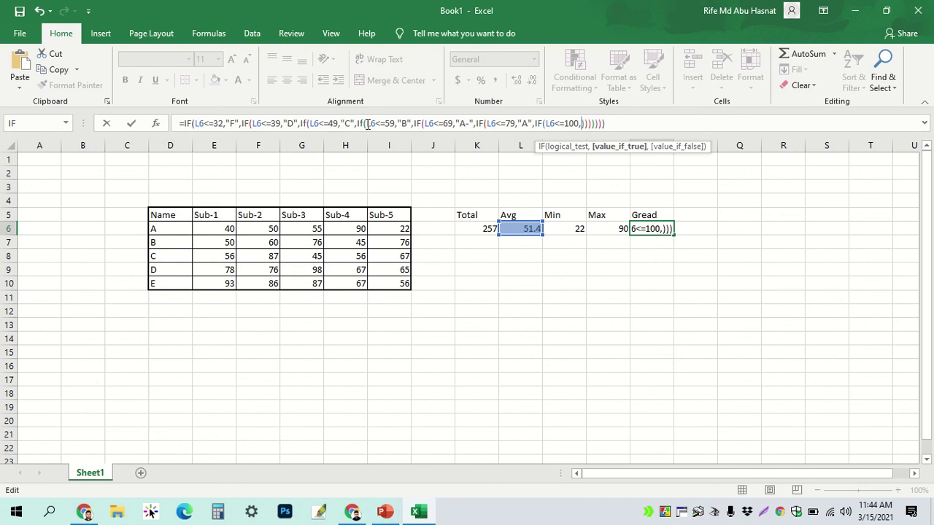
text("A+)
text(")
text(A)
text(+)
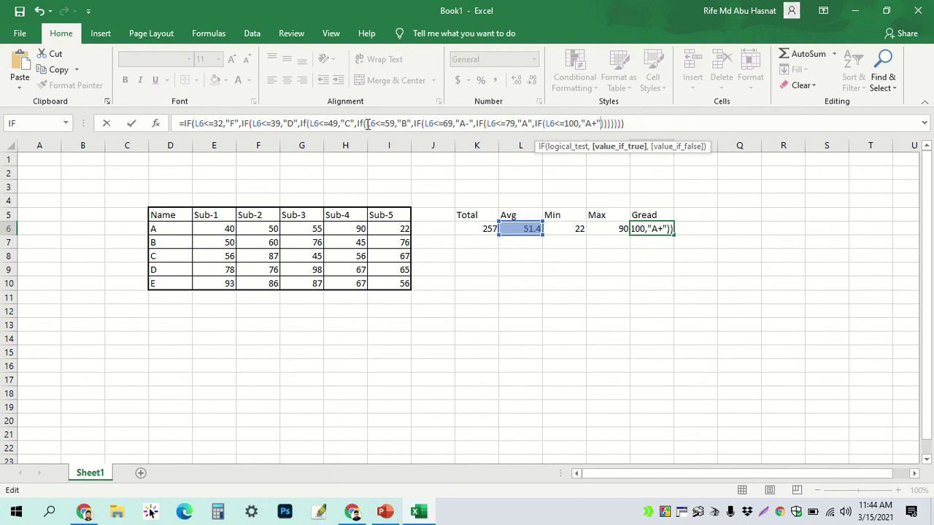
- Close the formula with "Alien" as the final fallback and commit it, so O6 shows B
text(,)
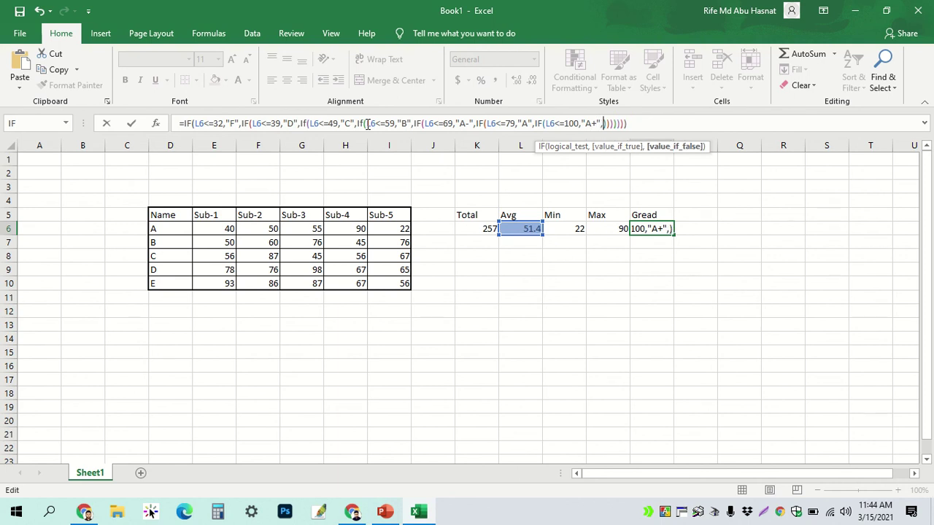
text("A+","A)
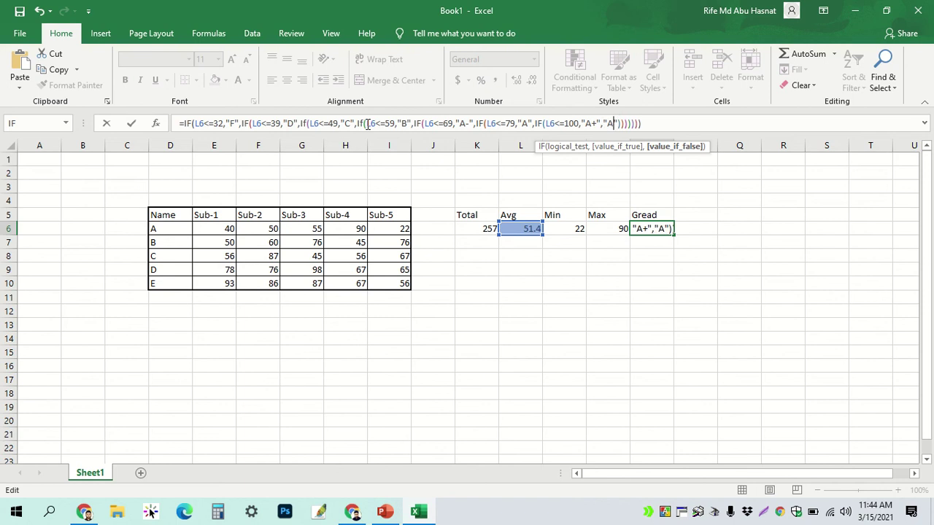
text(lien)
key(ctrl+Return)
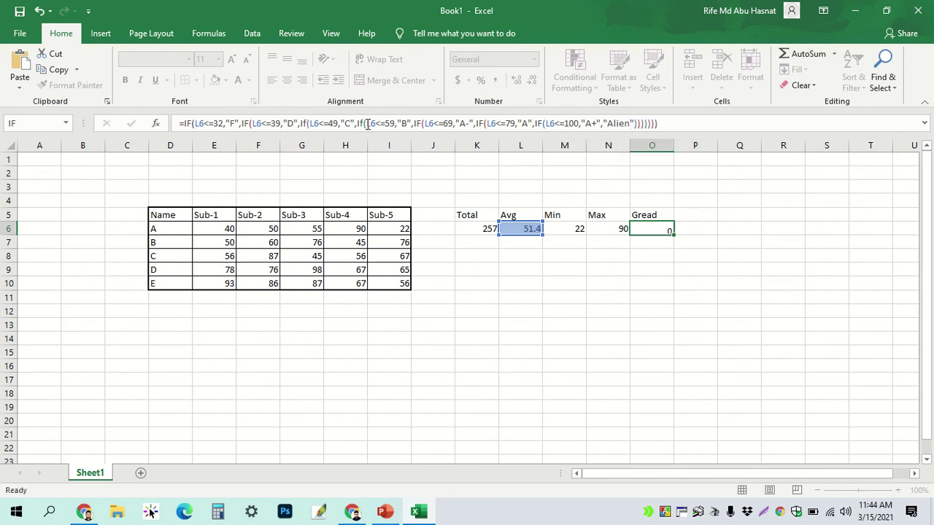
key(Return)
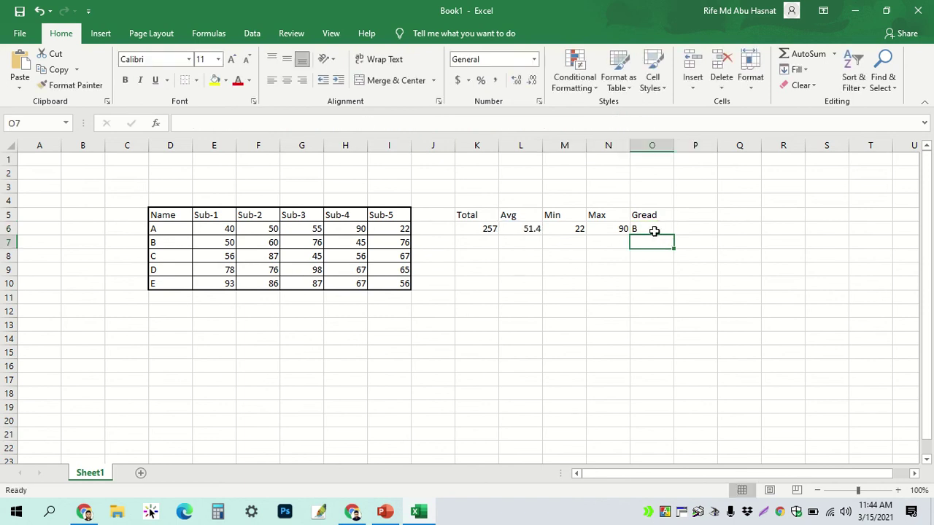
- Fill student A's K6:O6 results down to row 10, then undo that fill
click(654, 231)
click(642, 321)
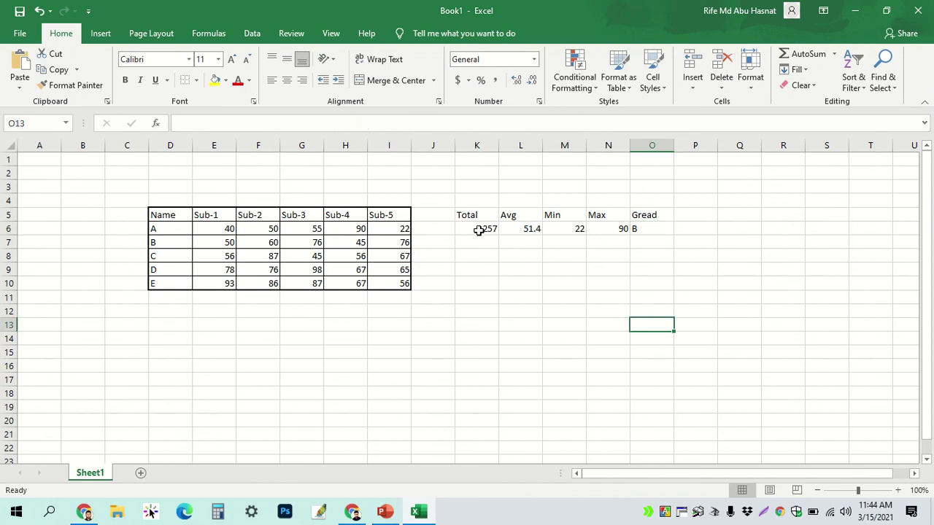
drag(479, 231, 650, 229)
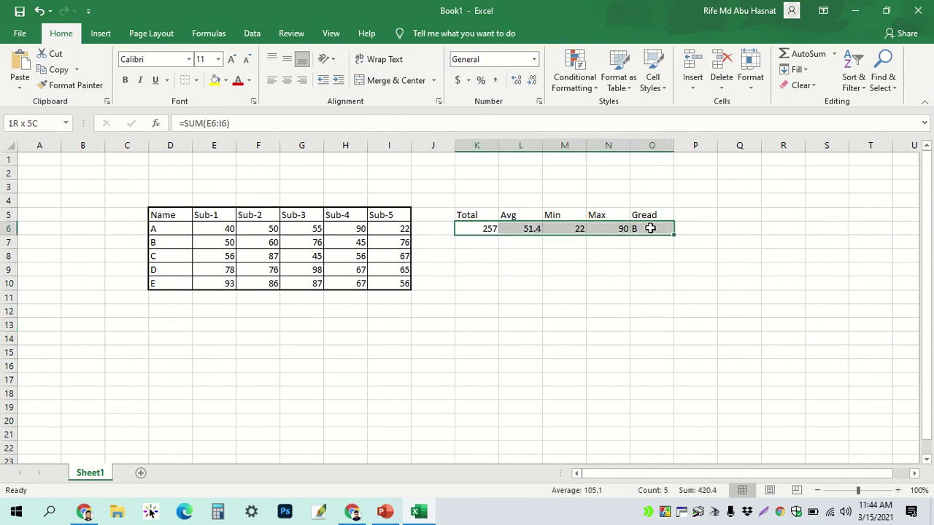
click(698, 298)
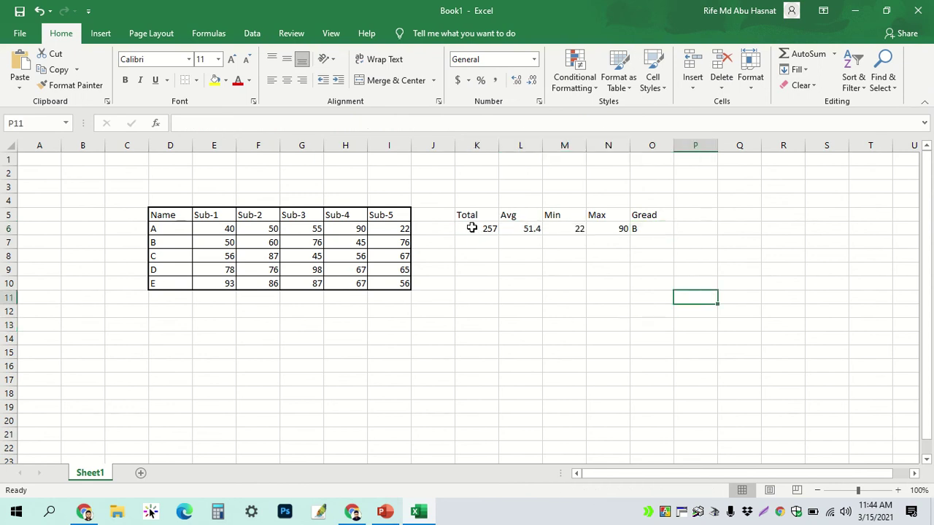
drag(471, 229, 652, 231)
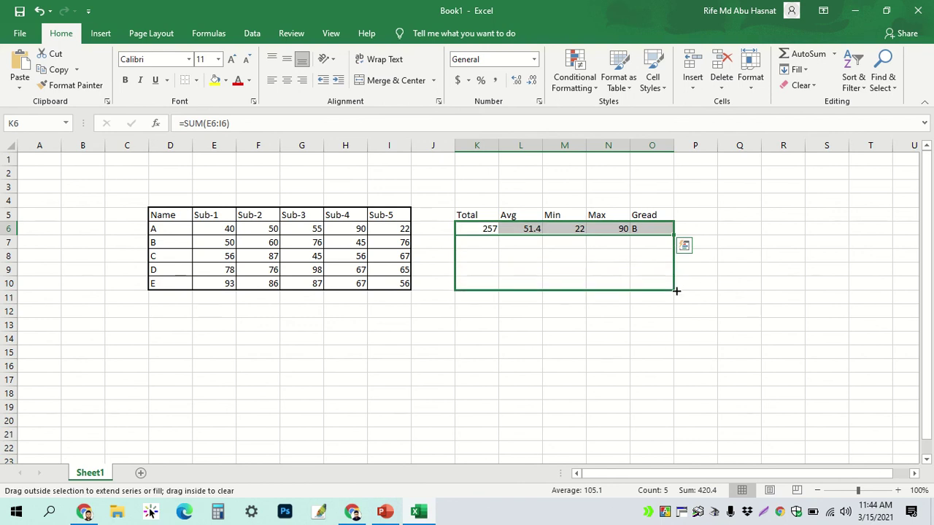
drag(674, 234, 675, 289)
click(763, 309)
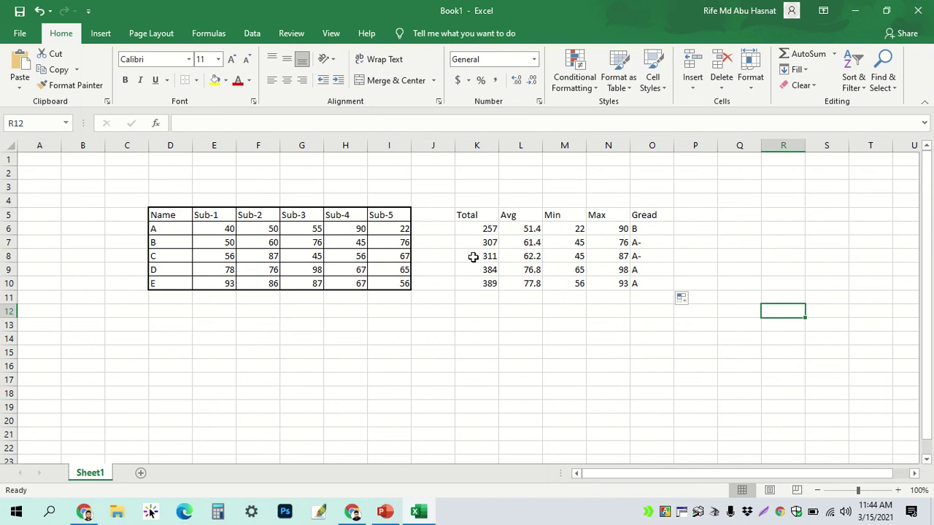
key(ctrl+z)
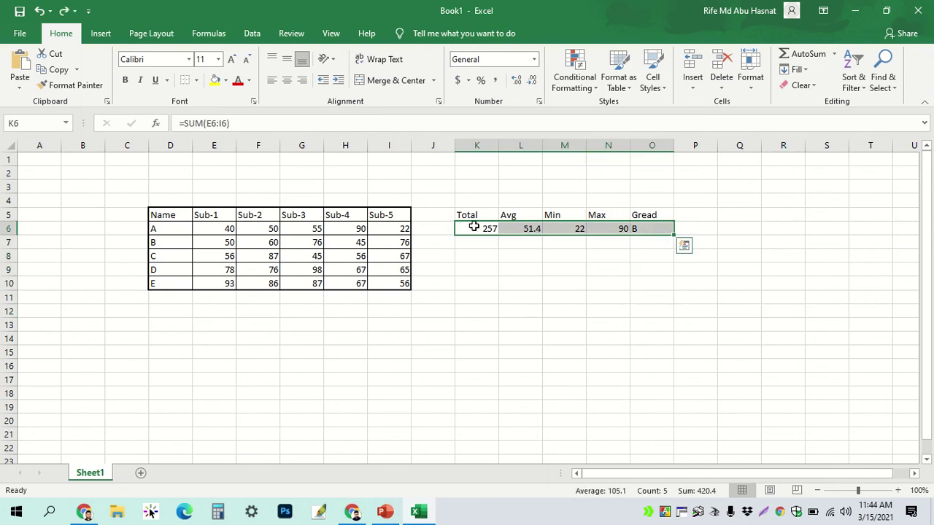
- Fill the Total and Avg formulas down columns K and L, then undo the totals
click(476, 227)
drag(501, 236, 503, 300)
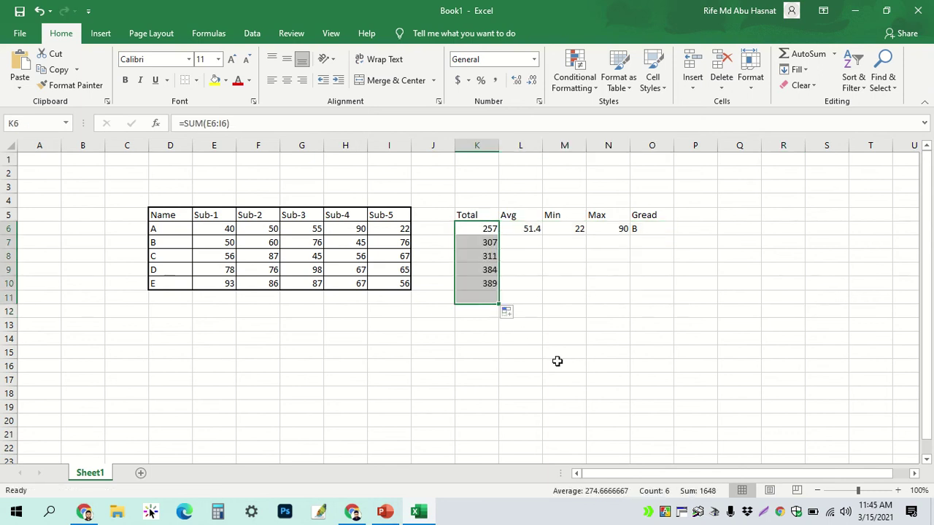
click(533, 228)
drag(547, 240, 547, 284)
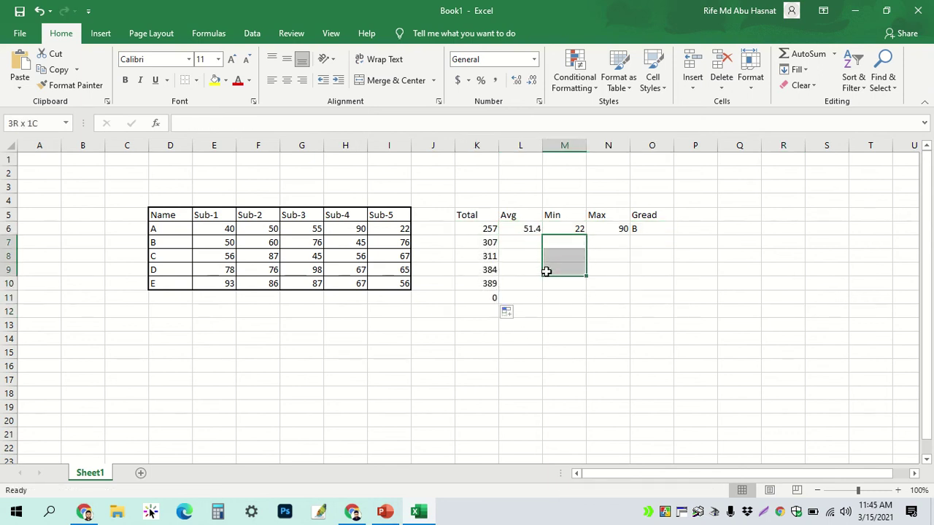
click(661, 359)
key(ctrl+z)
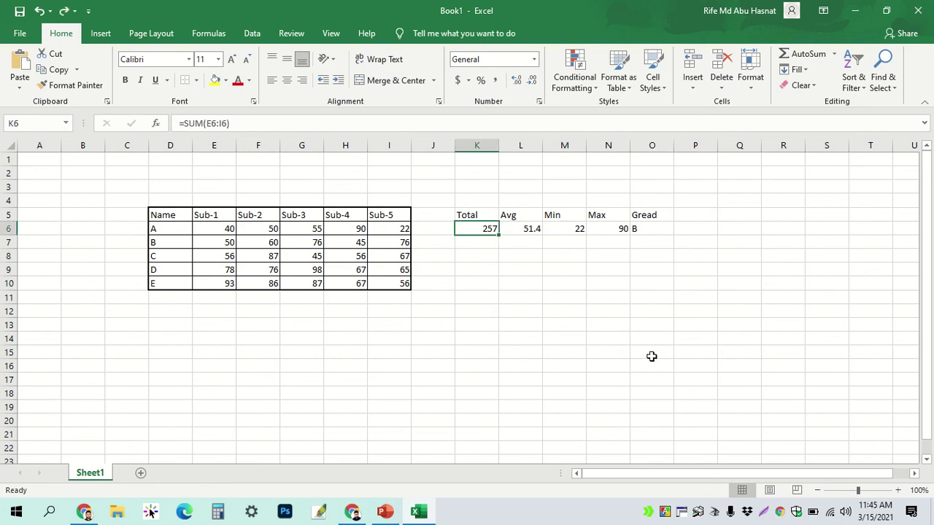
click(564, 296)
- Fill Total, Avg, Min, Max and Gread down rows 7–10, giving grades A-, A-, A, A
mouse_move(477, 230)
mouse_down()
mouse_move(520, 229)
mouse_move(539, 288)
mouse_up()
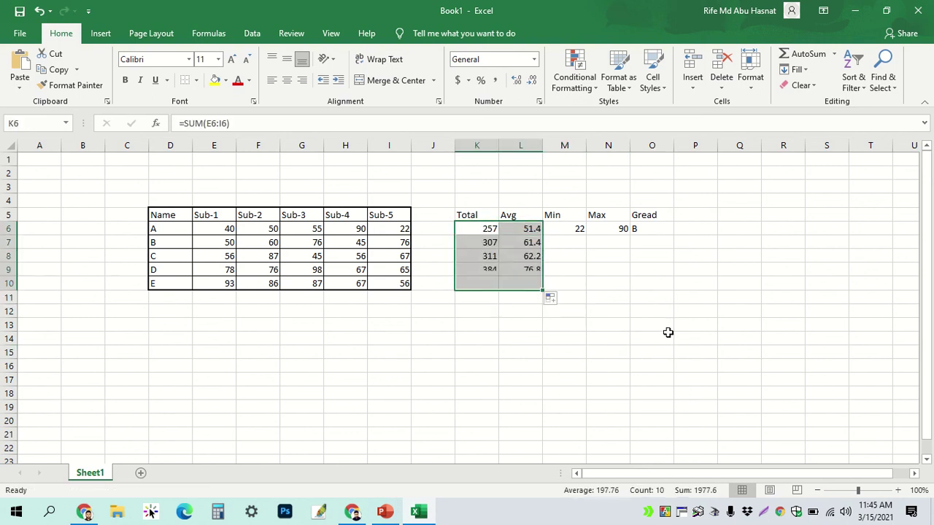
click(665, 335)
mouse_move(484, 230)
mouse_down()
mouse_move(576, 229)
mouse_move(586, 285)
mouse_up()
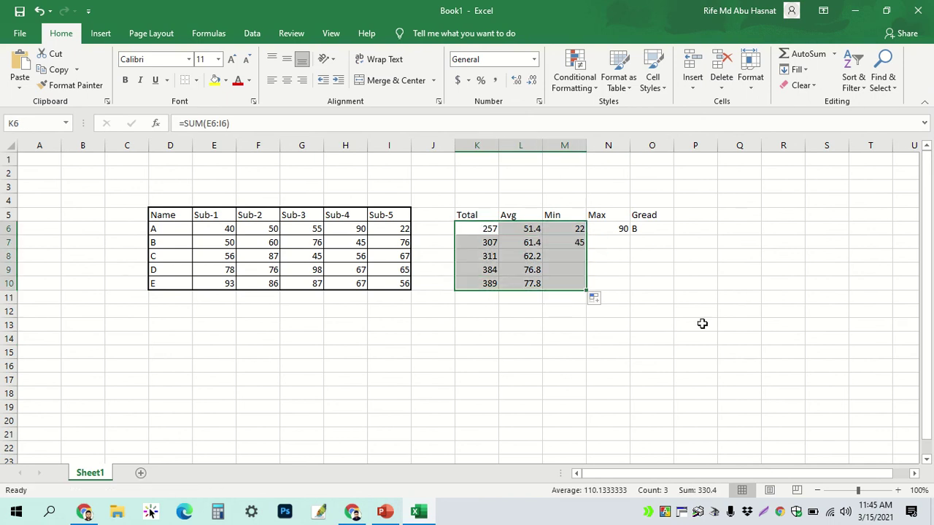
click(682, 292)
mouse_move(474, 229)
mouse_down()
mouse_move(659, 229)
mouse_move(671, 291)
mouse_up()
click(761, 300)
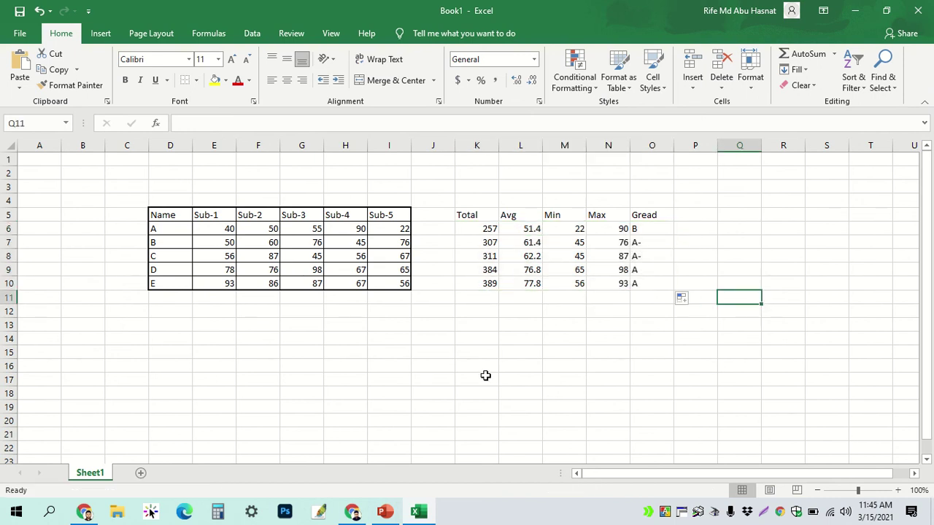
click(576, 350)
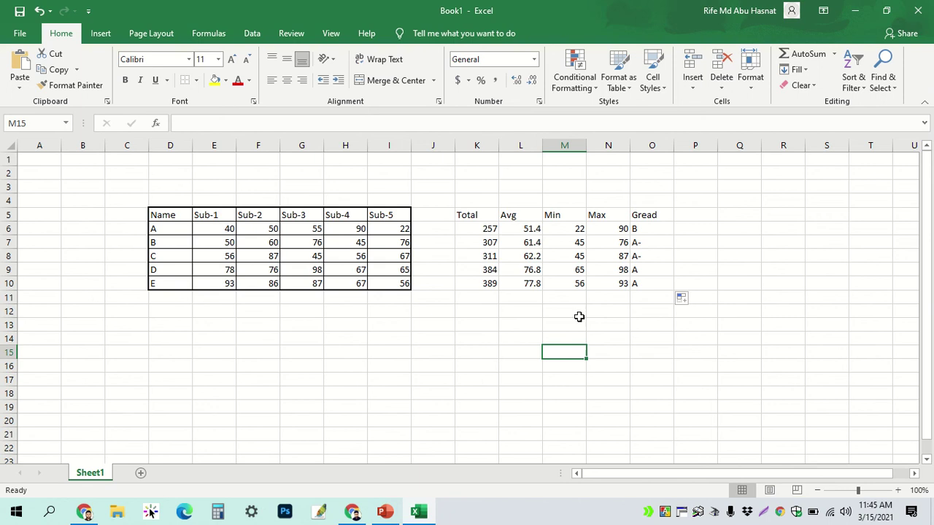
click(476, 228)
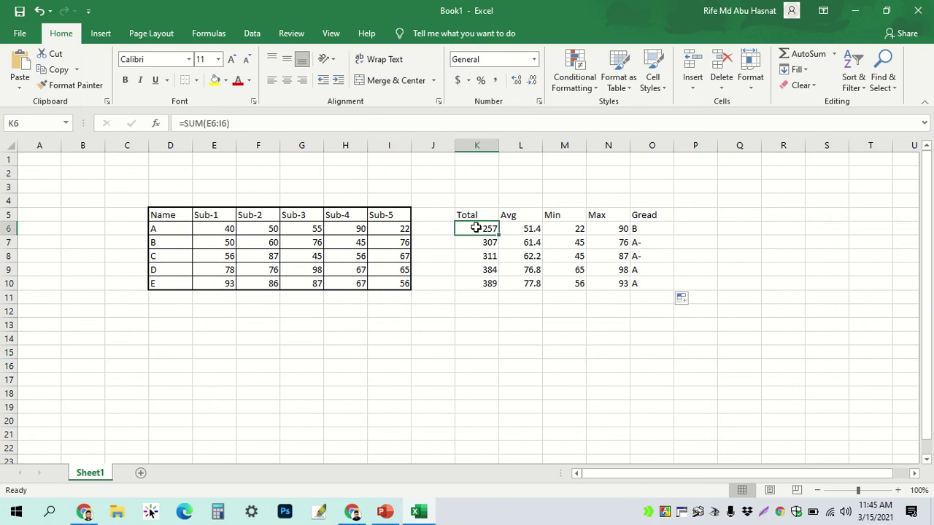
click(514, 229)
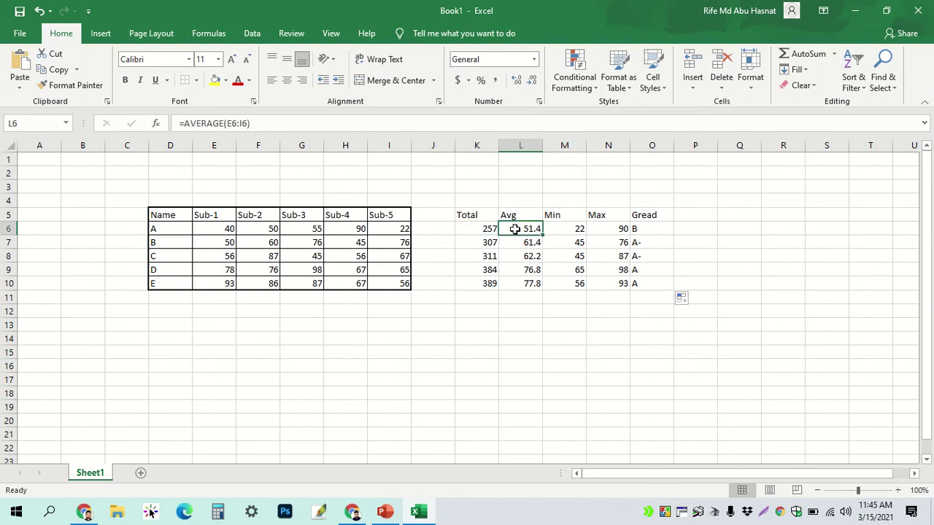
click(564, 232)
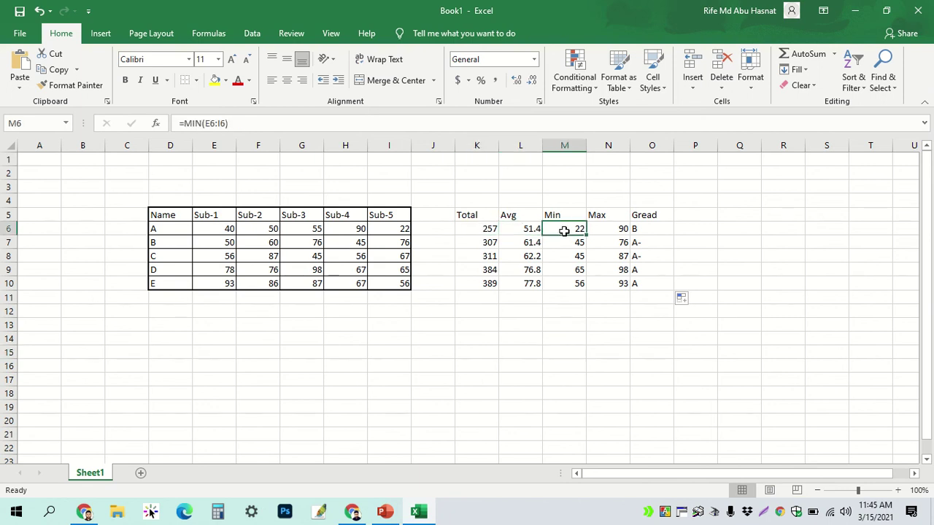
click(603, 229)
click(617, 337)
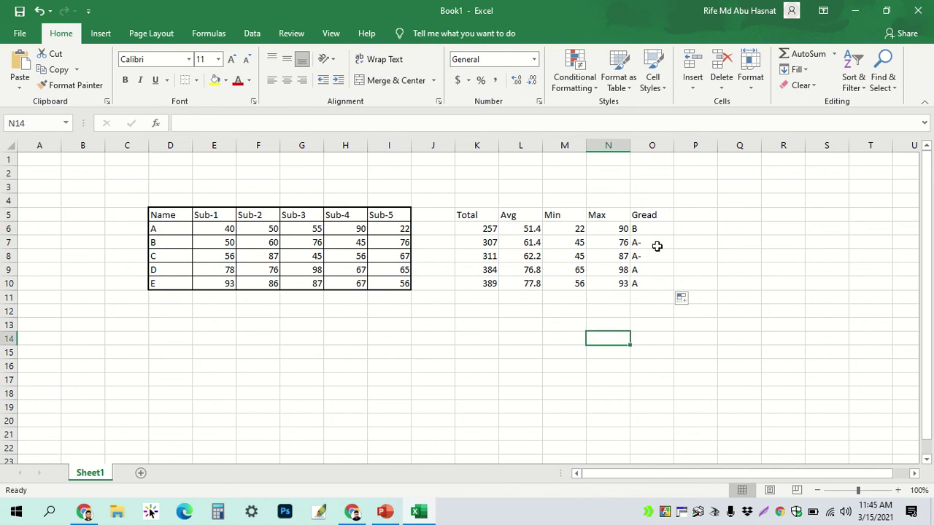
click(649, 227)
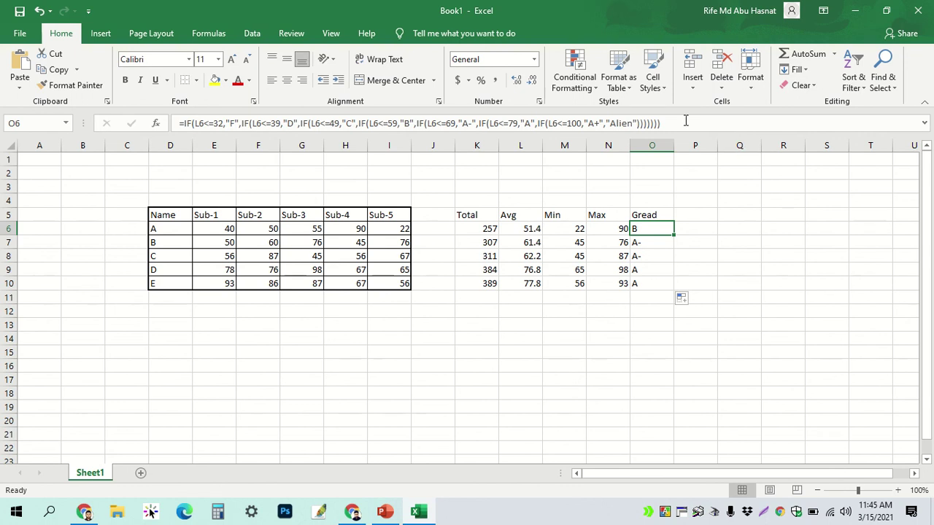
drag(686, 121, 169, 124)
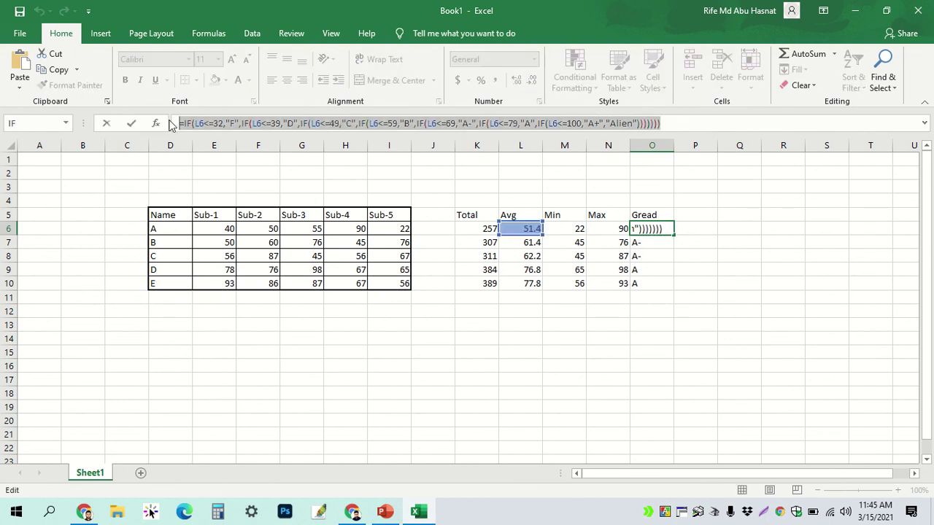
text(=)
click(744, 213)
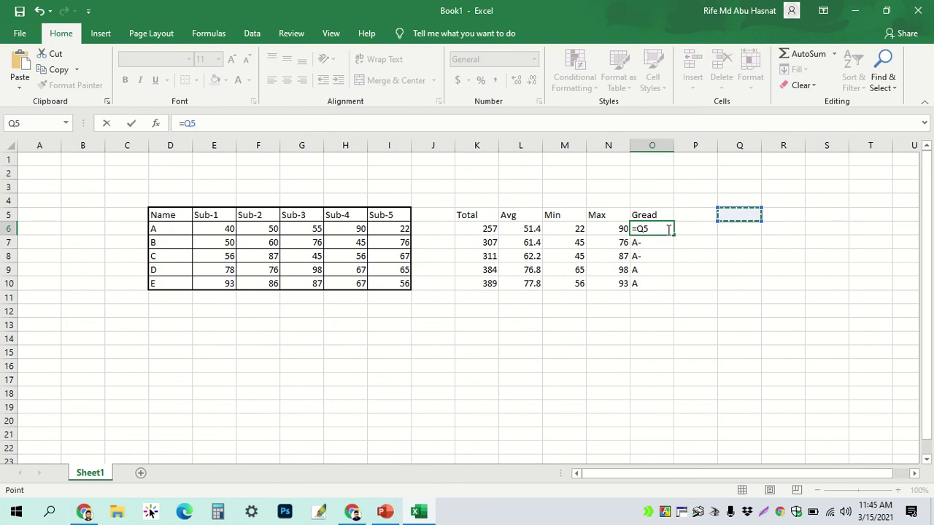
key(BackSpace)
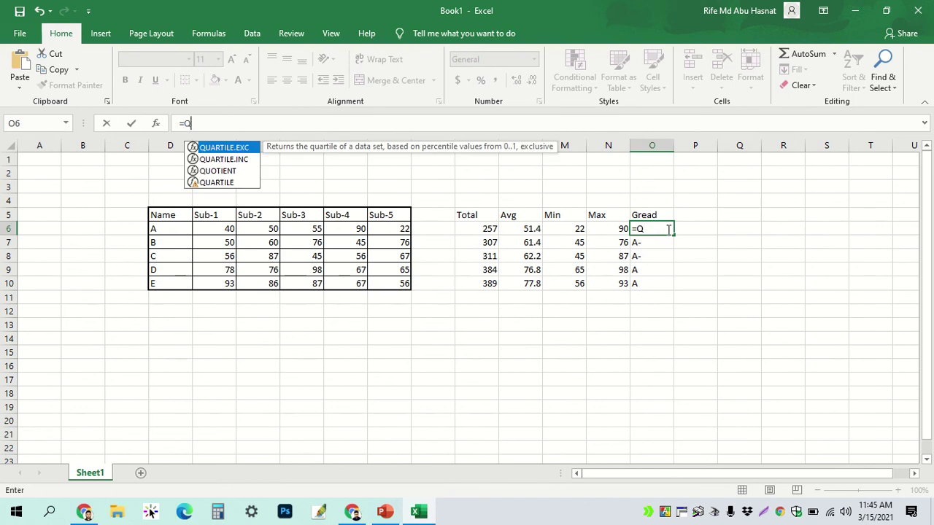
key(ctrl+z)
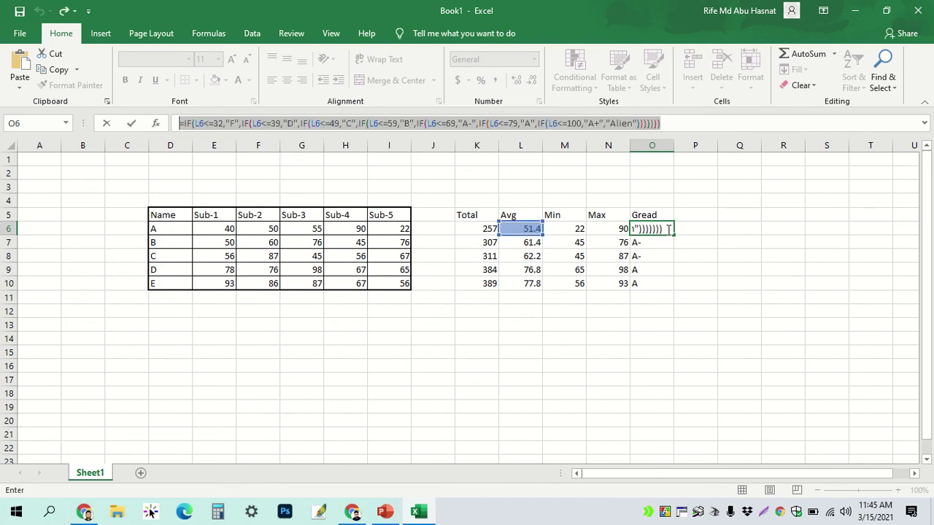
key(Return)
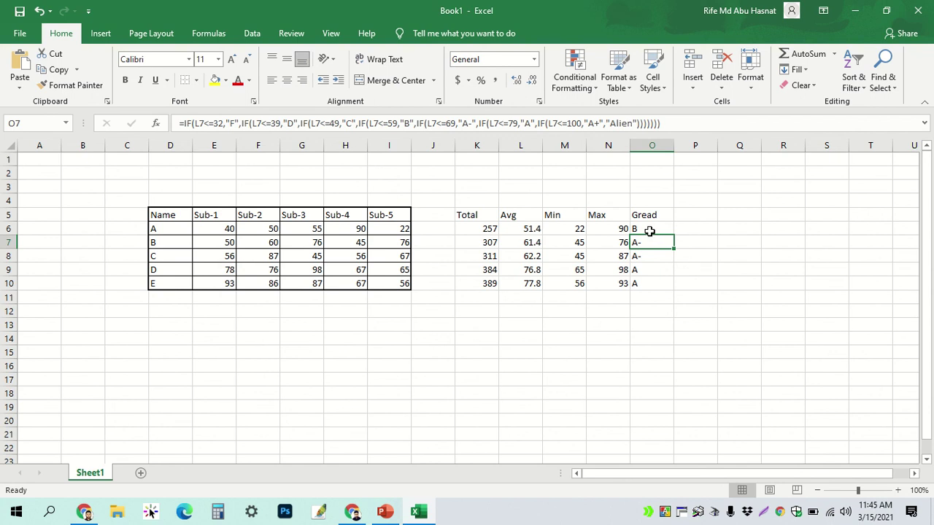
click(649, 230)
click(653, 243)
click(651, 229)
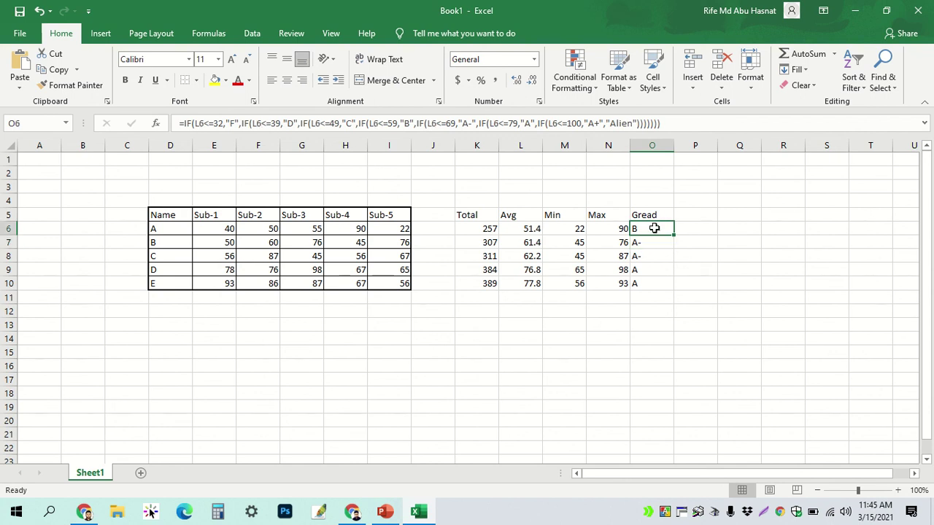